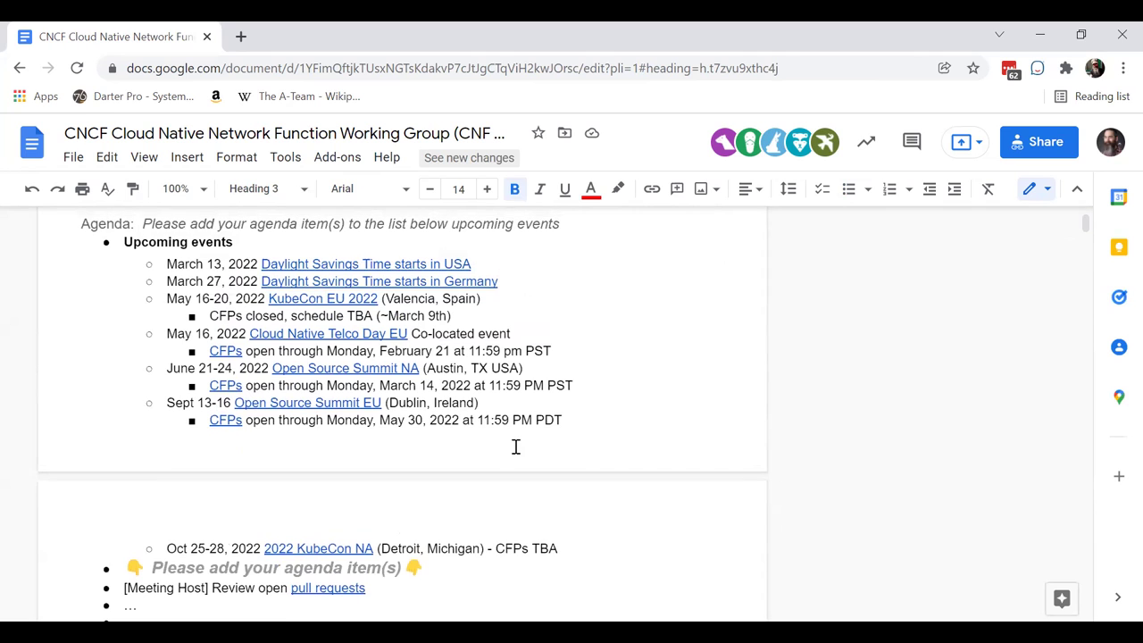
# - Append ' - Nirmata' after the attendee's email in the January 31st list
pyautogui.scroll(3, 515, 447)
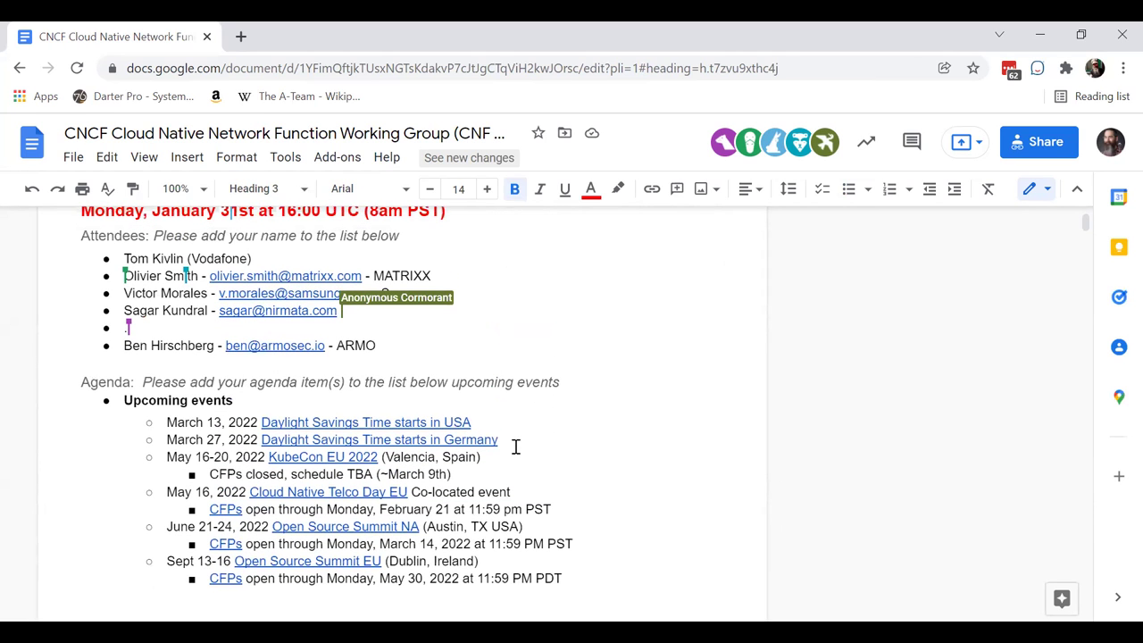
pyautogui.write('- Nirmata')
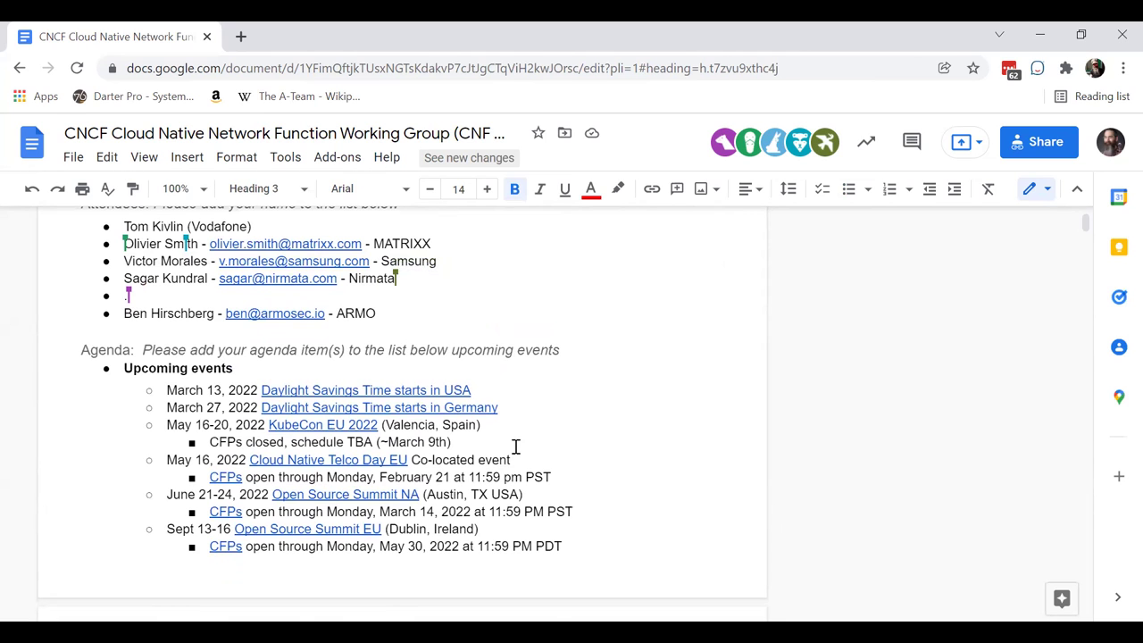
pyautogui.scroll(-6, 516, 446)
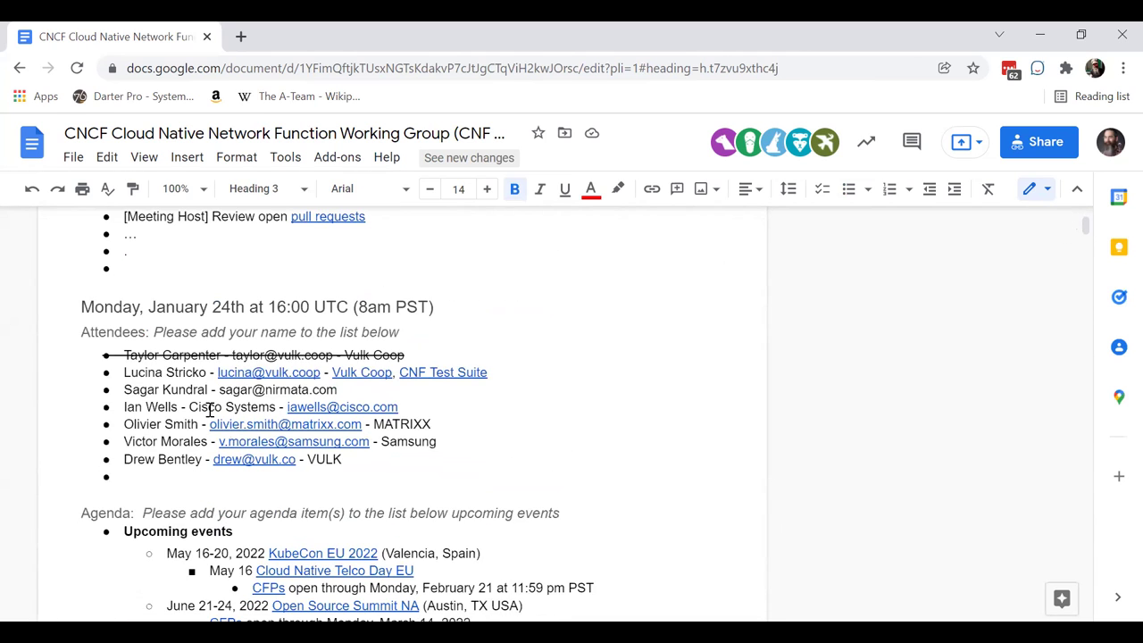
pyautogui.scroll(-9, 217, 506)
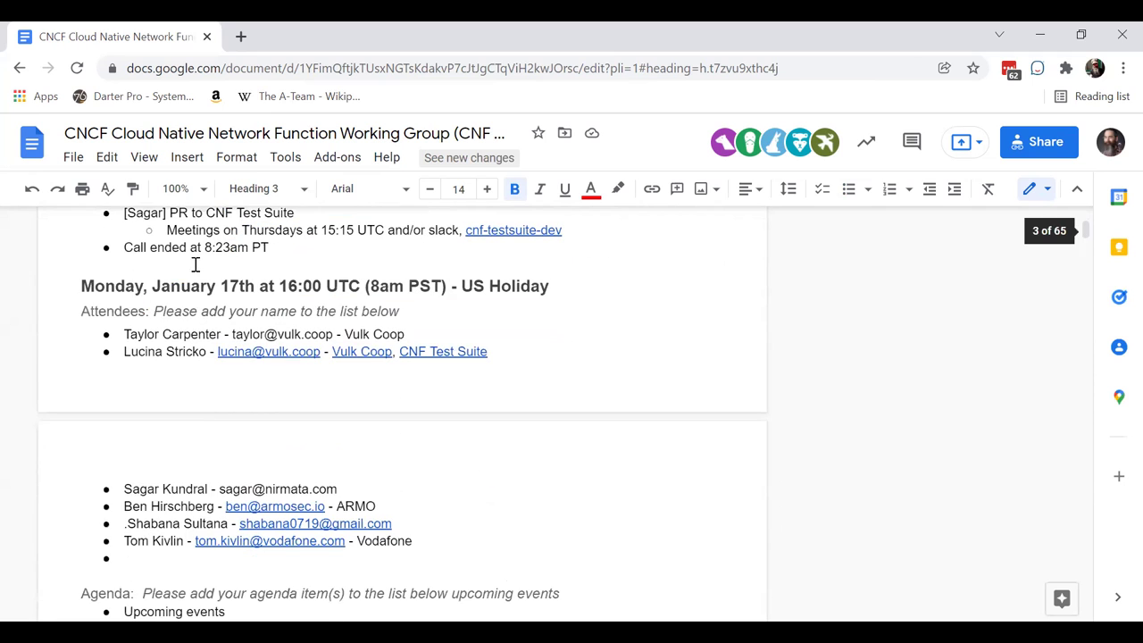
# - Copy a colleague's January 17th attendee line onto a new bullet after ARMO
pyautogui.tripleClick(161, 333)
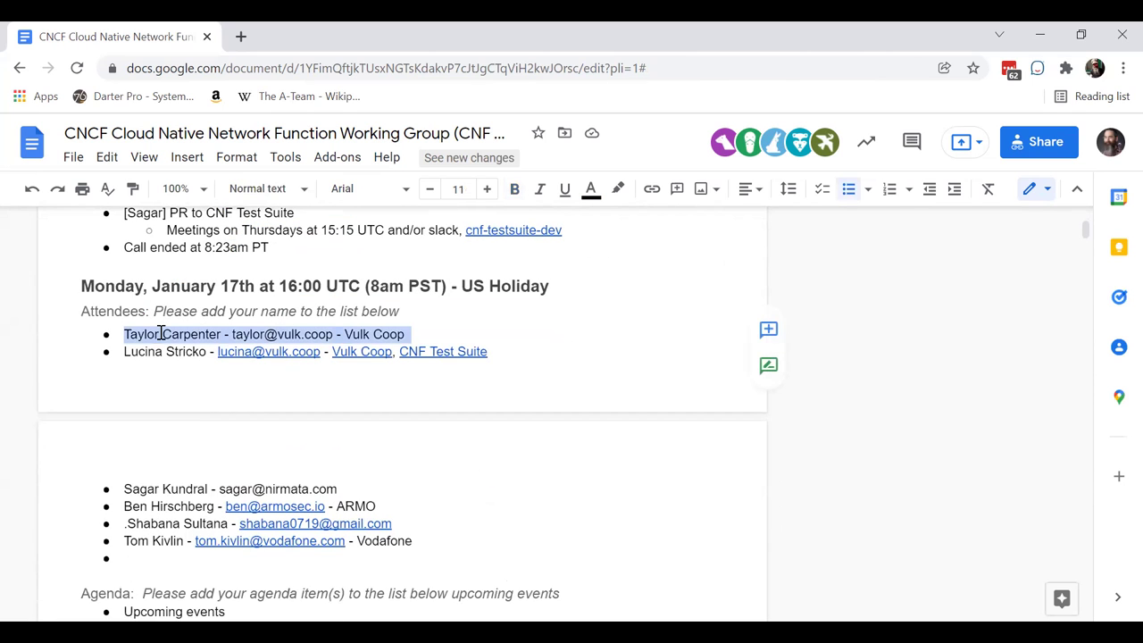
pyautogui.scroll(15, 161, 333)
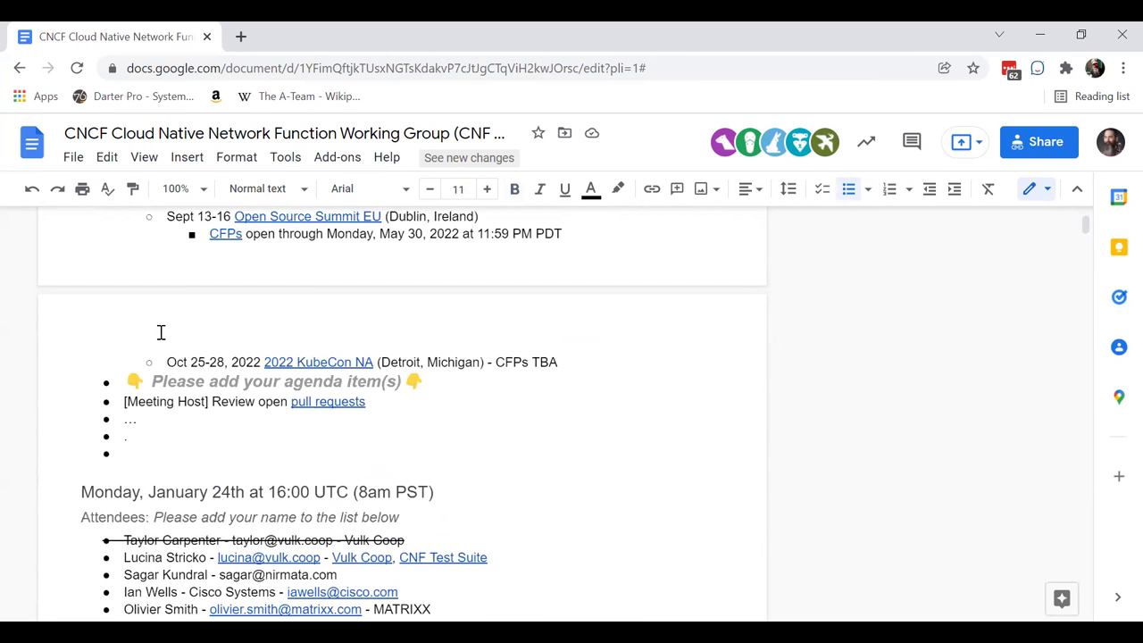
pyautogui.scroll(3, 160, 333)
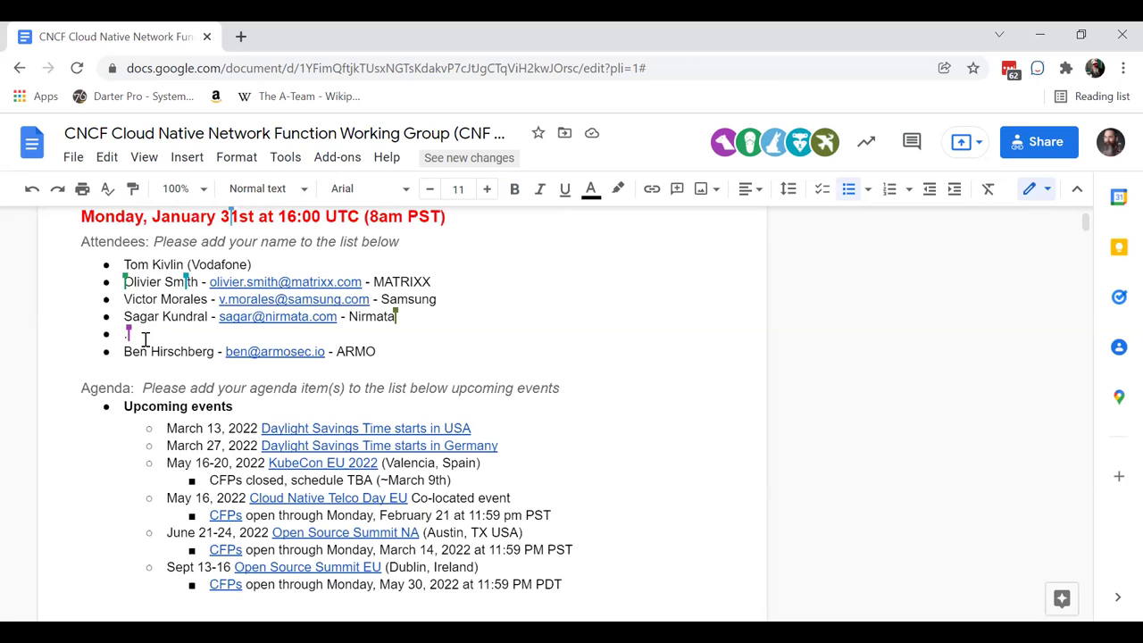
pyautogui.click(395, 352)
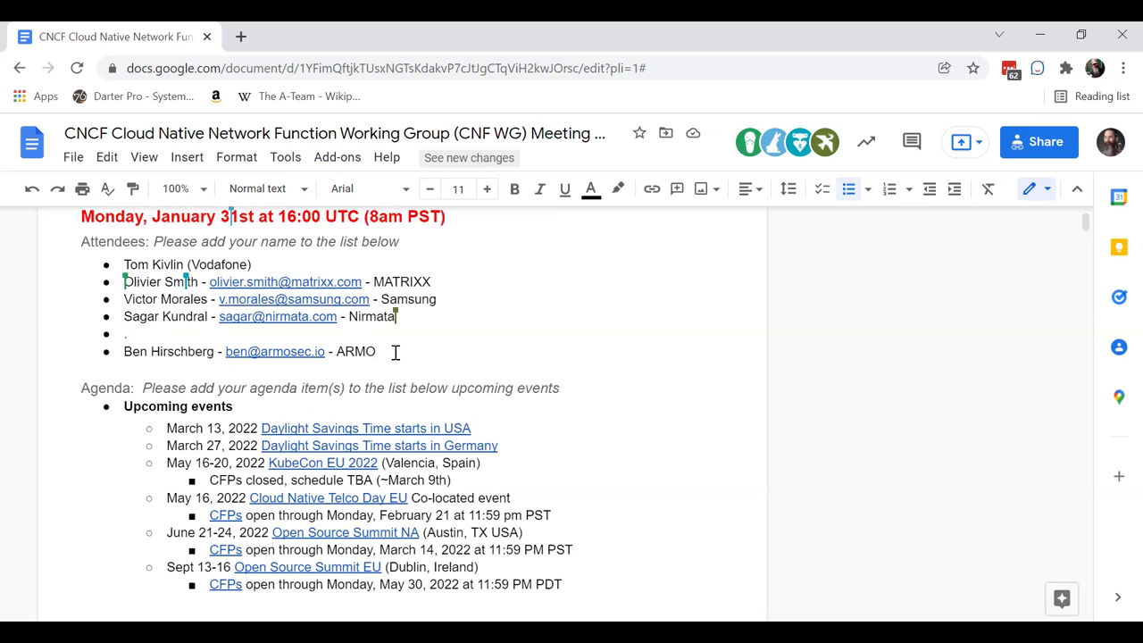
pyautogui.press('Return')
pyautogui.hotkey('ctrl', 'v')
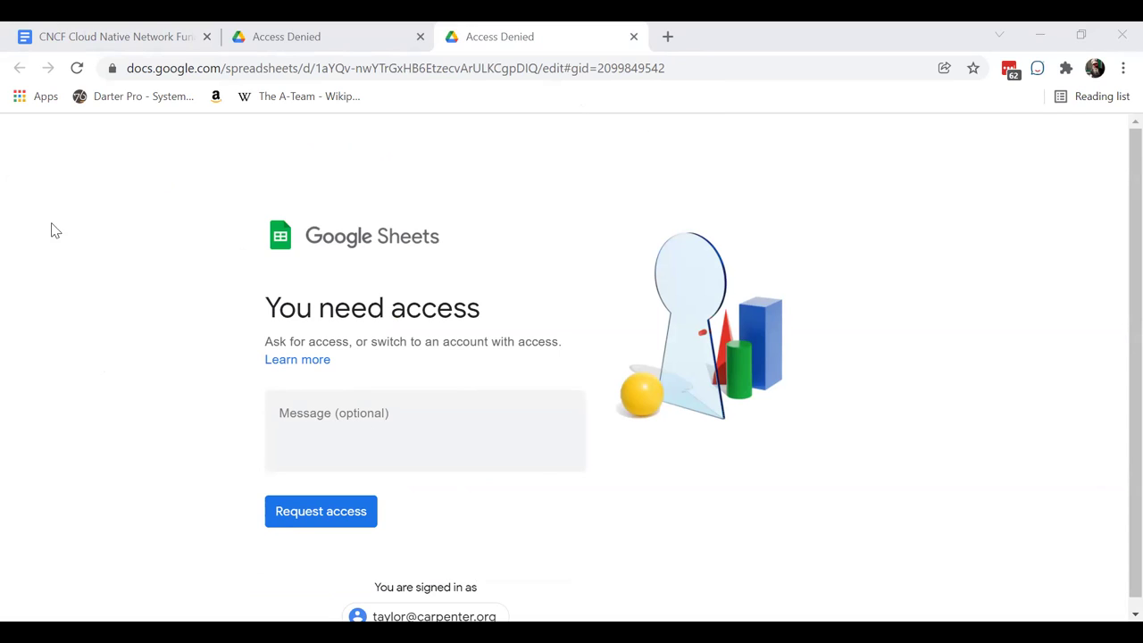
# - Continue to the spreadsheet with the other signed-in account, close the duplicate Access Denied tab, and reload
pyautogui.click(24, 262)
pyautogui.click(41, 319)
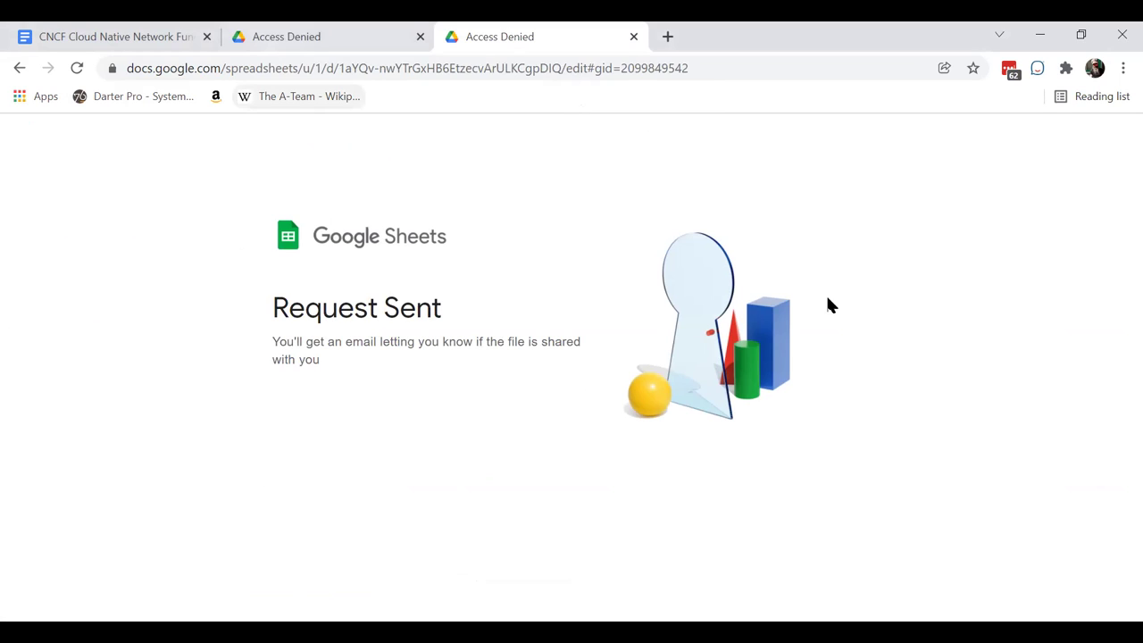
pyautogui.hotkey('ctrl', 'w')
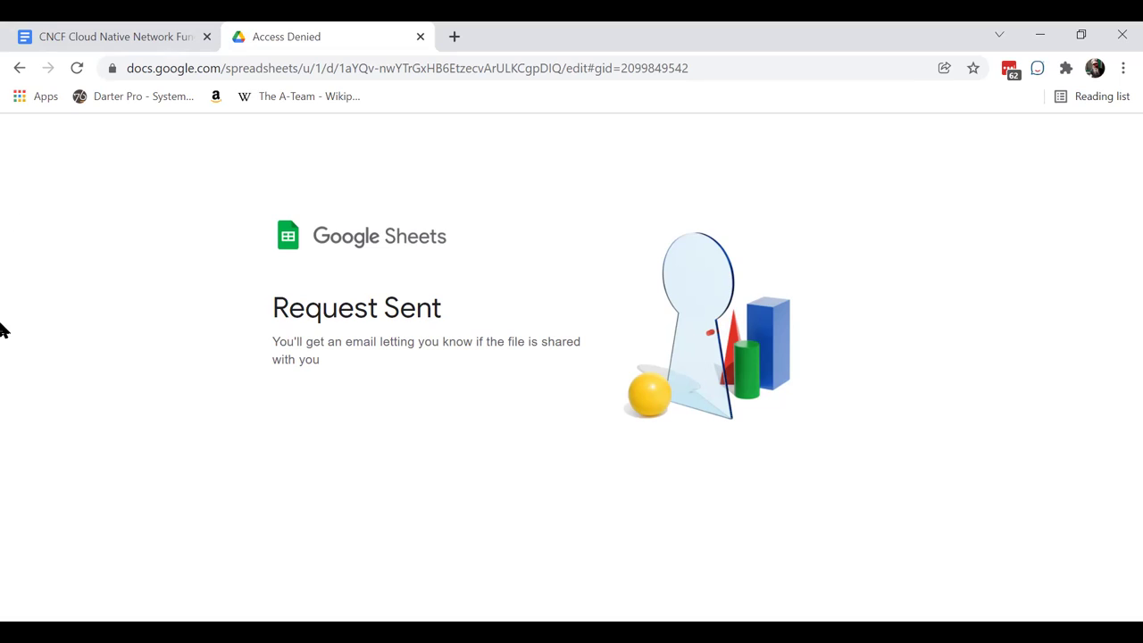
pyautogui.press('F5')
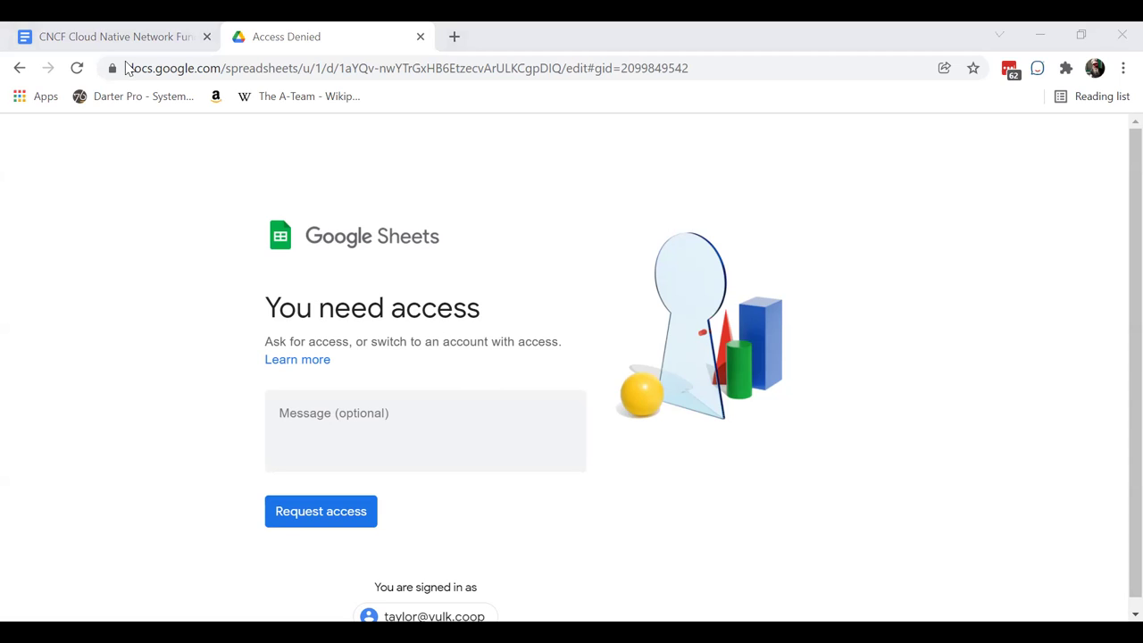
# - Return to the notes, reopen the spreadsheet as a different user, and close the Page Not Found tab
pyautogui.hotkey('ctrl', '1')
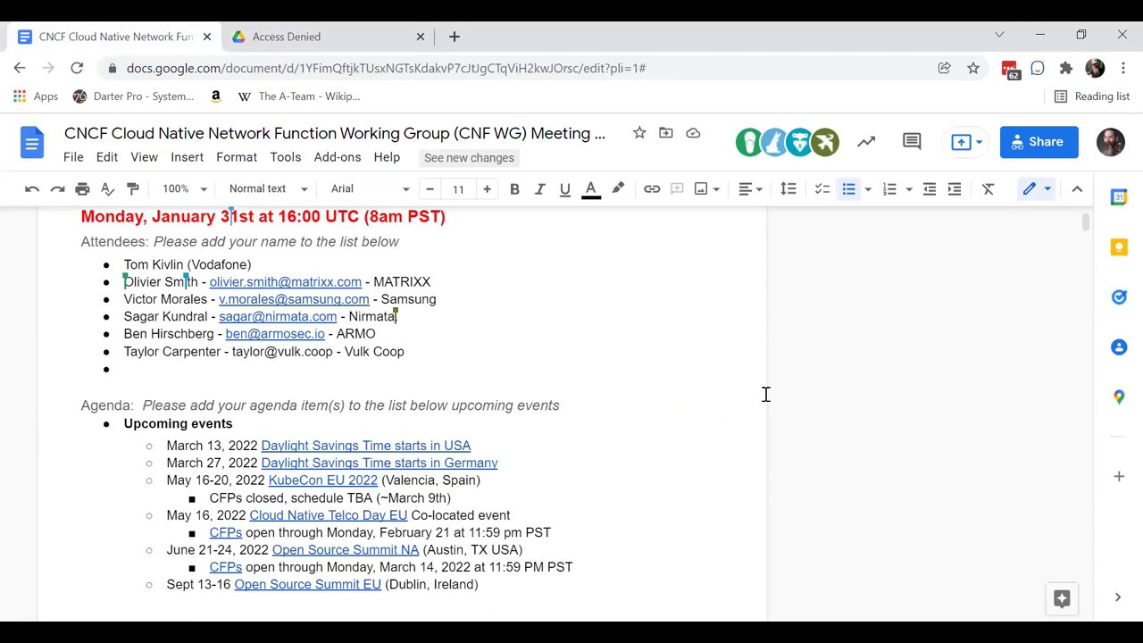
pyautogui.hotkey('ctrl', 'shift', 't')
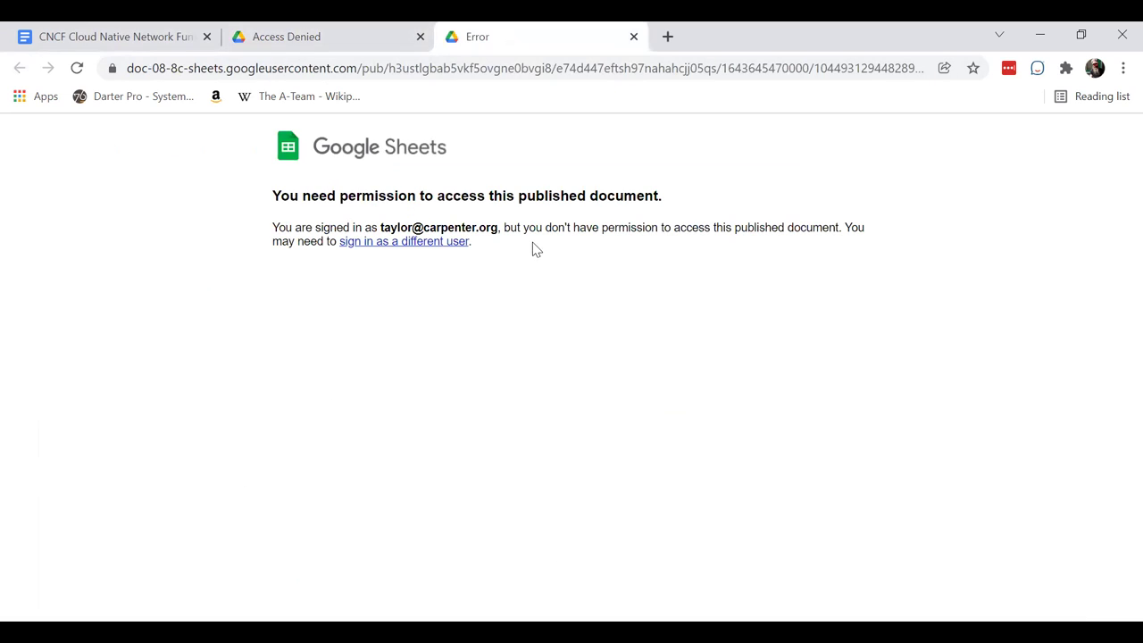
pyautogui.click(437, 246)
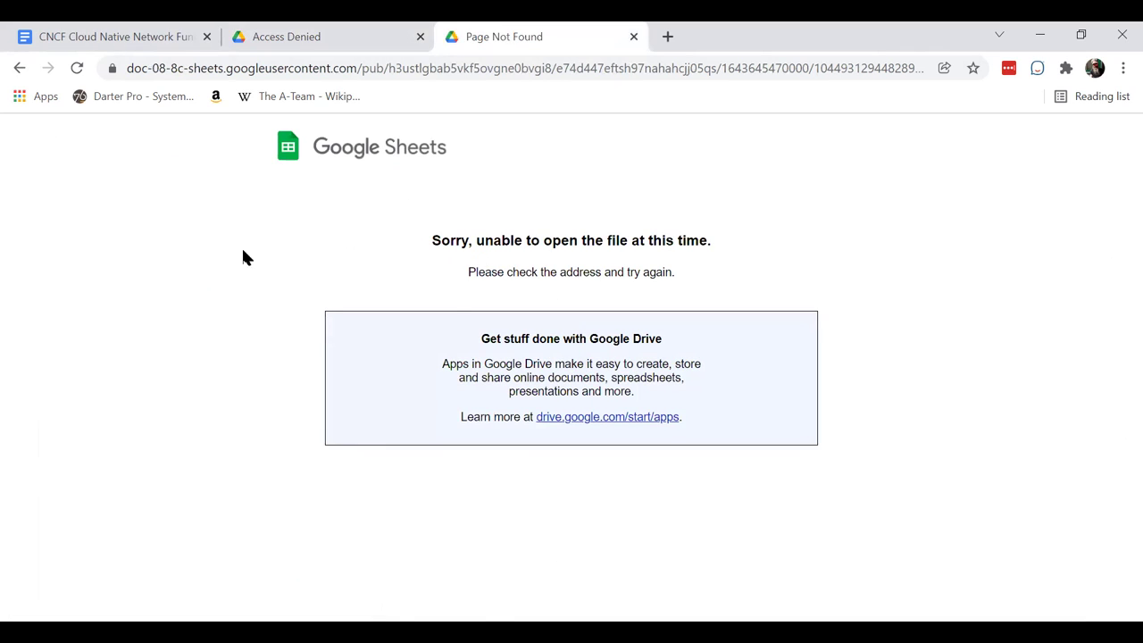
pyautogui.hotkey('ctrl', 'w')
# - Back in the meeting notes, clear the '…' placeholder on the third agenda bullet, keeping the bullet
pyautogui.click(125, 29)
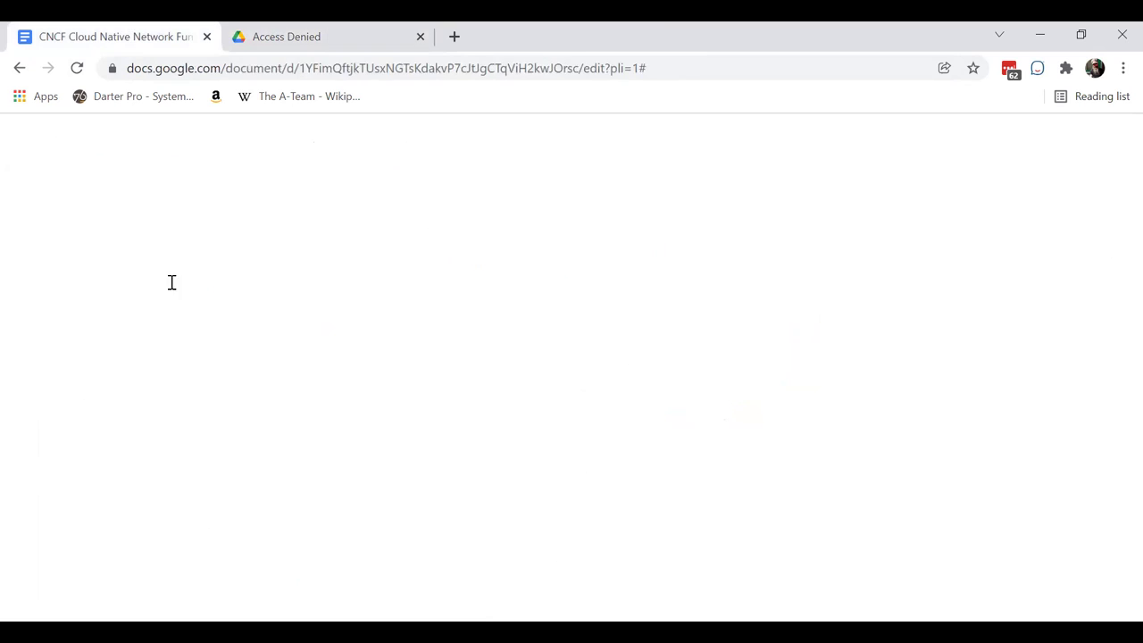
pyautogui.scroll(-3, 242, 449)
pyautogui.scroll(-3, 265, 496)
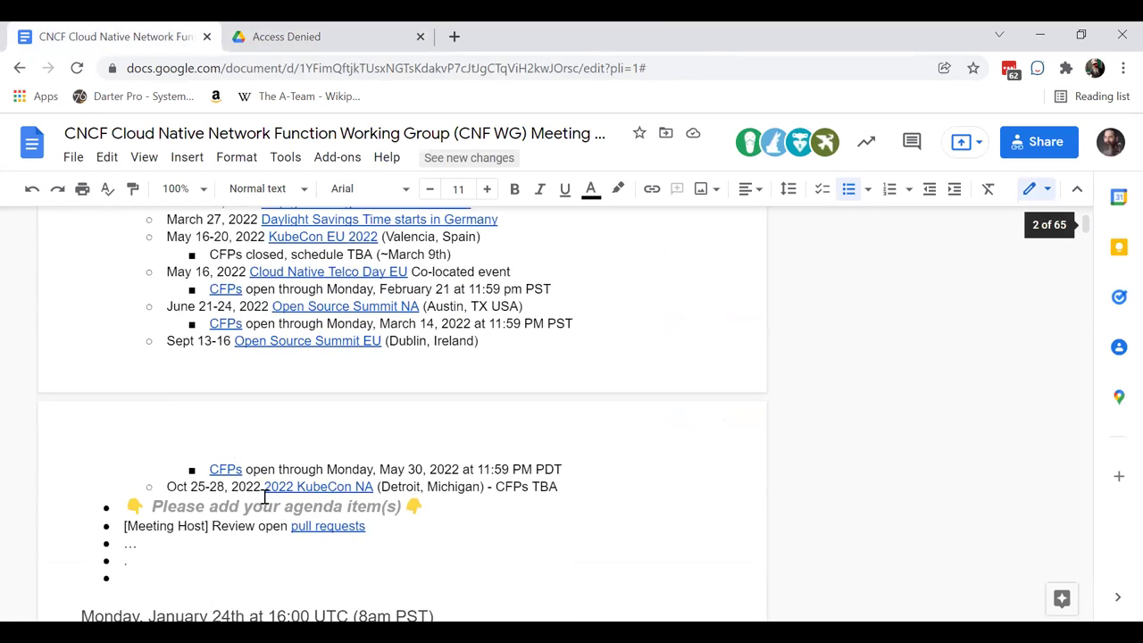
pyautogui.click(141, 464)
pyautogui.press('BackSpace')
pyautogui.press('BackSpace')
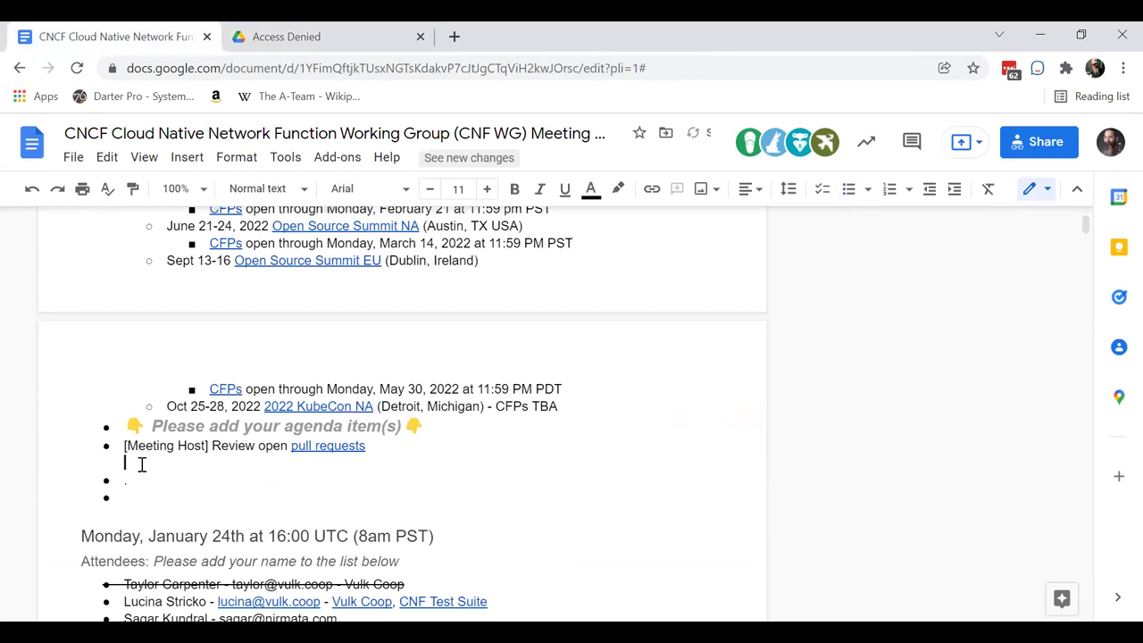
pyautogui.hotkey('ctrl', 'z')
# - Write '[Tom] Cloud Native assessment' on that third agenda bullet
pyautogui.write('[')
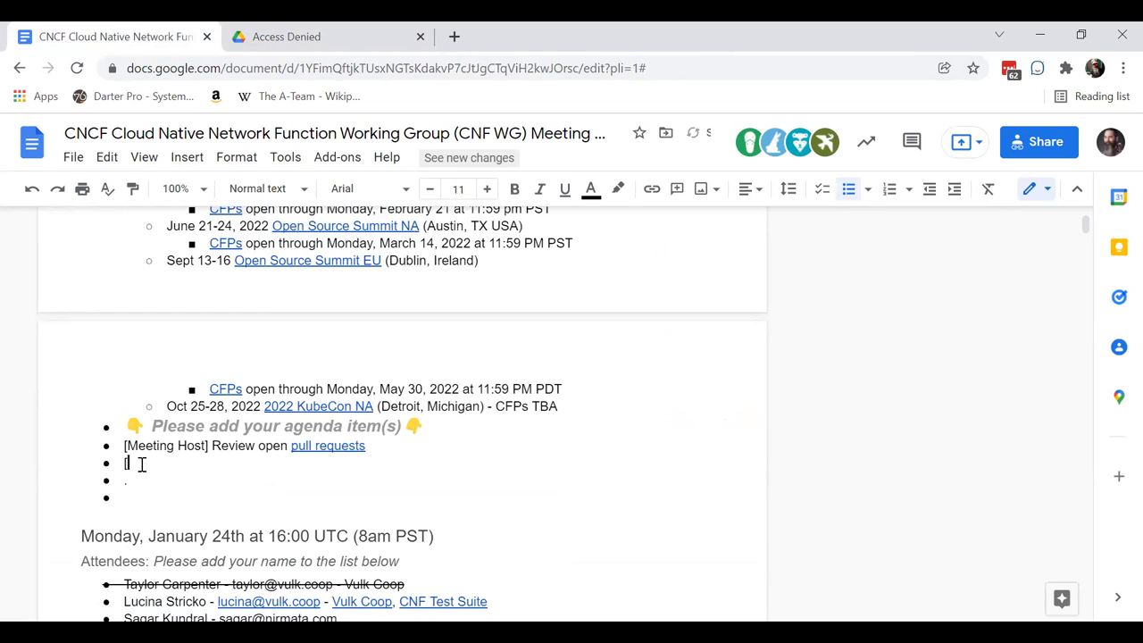
pyautogui.write('To')
pyautogui.write('m]')
pyautogui.write('Cluod')
pyautogui.press('BackSpace')
pyautogui.press('BackSpace')
pyautogui.press('BackSpace')
pyautogui.write('oud Native')
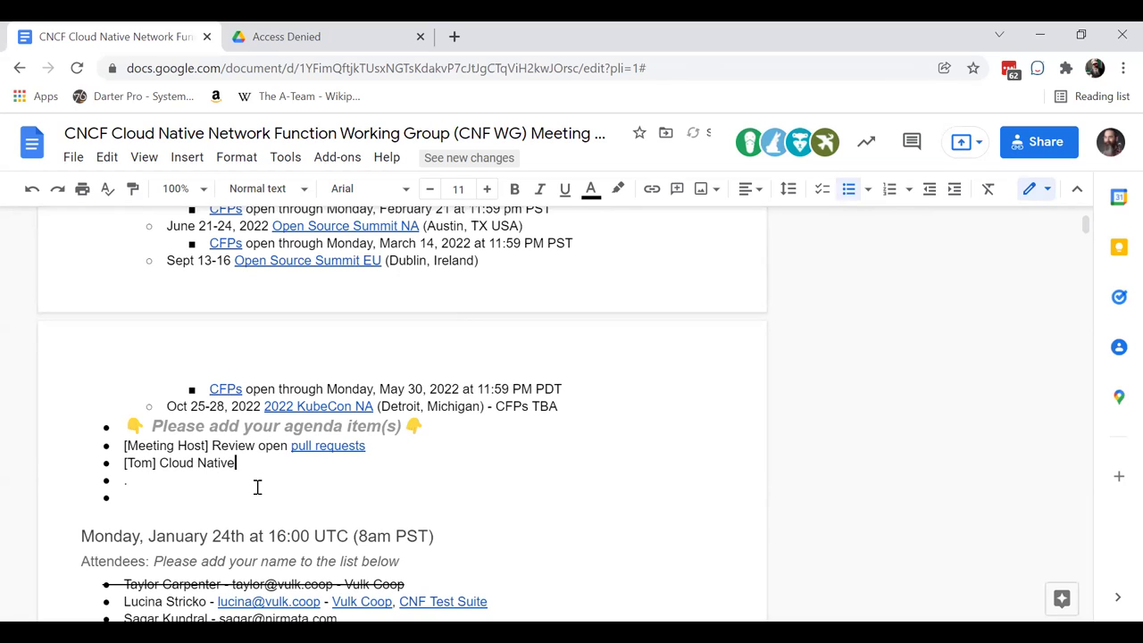
pyautogui.write(' assessment')
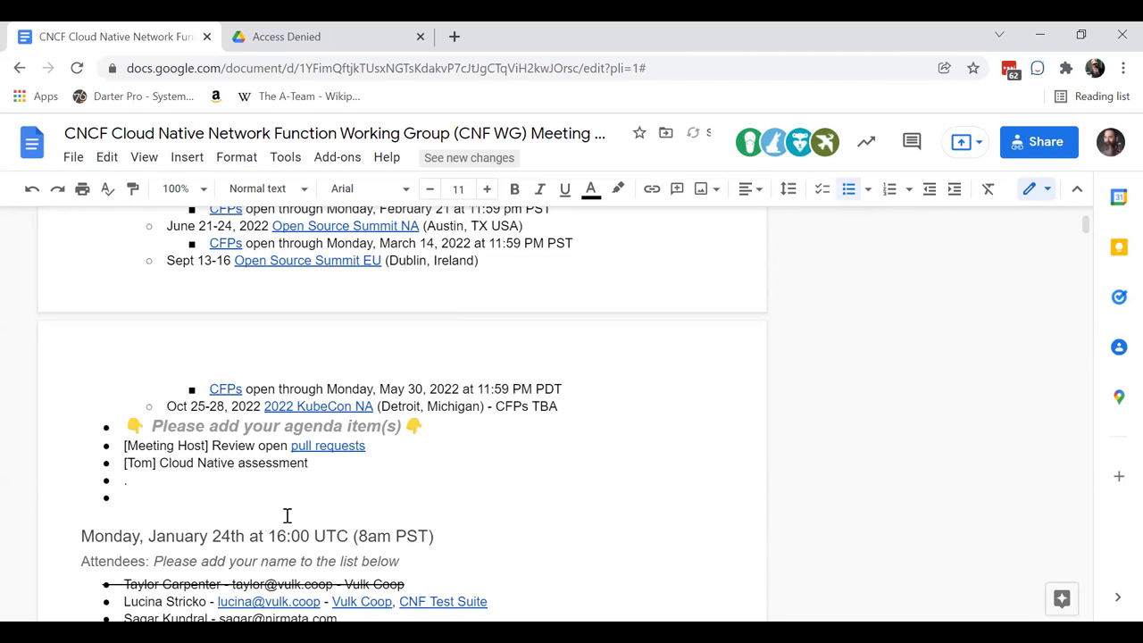
pyautogui.scroll(1, 328, 486)
pyautogui.scroll(1, 327, 487)
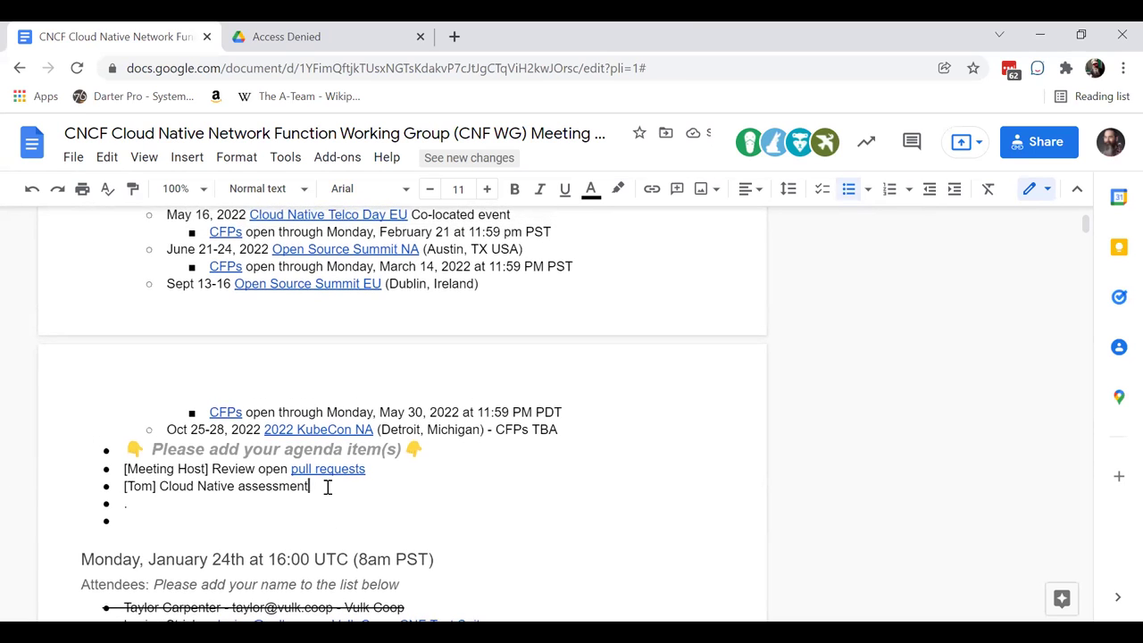
pyautogui.scroll(-2, 327, 487)
pyautogui.scroll(2, 327, 485)
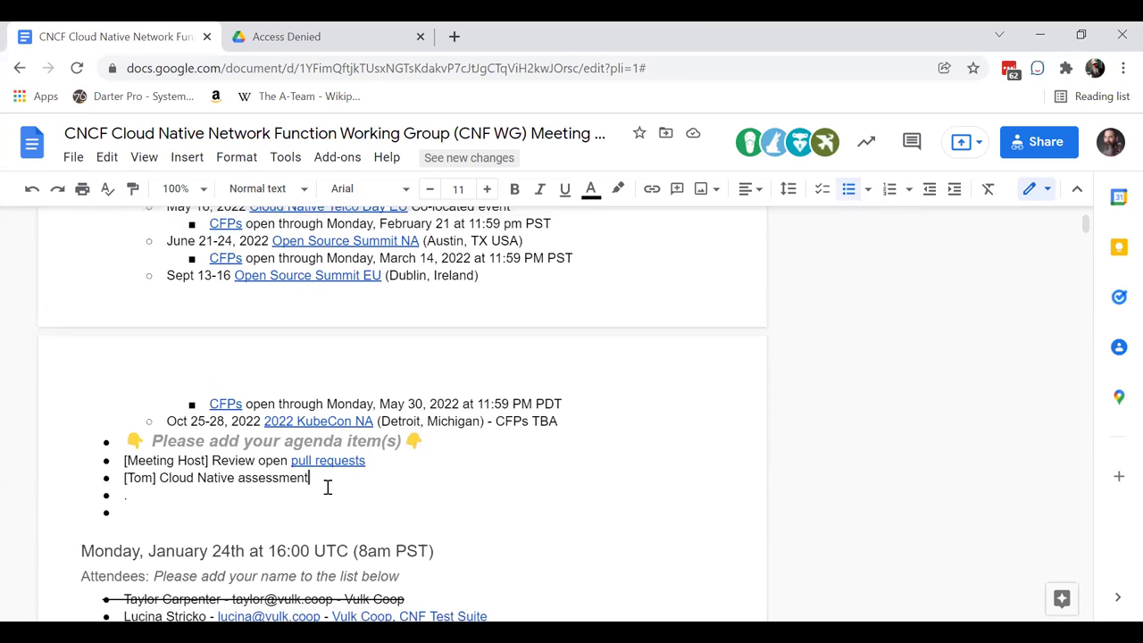
pyautogui.scroll(2, 253, 492)
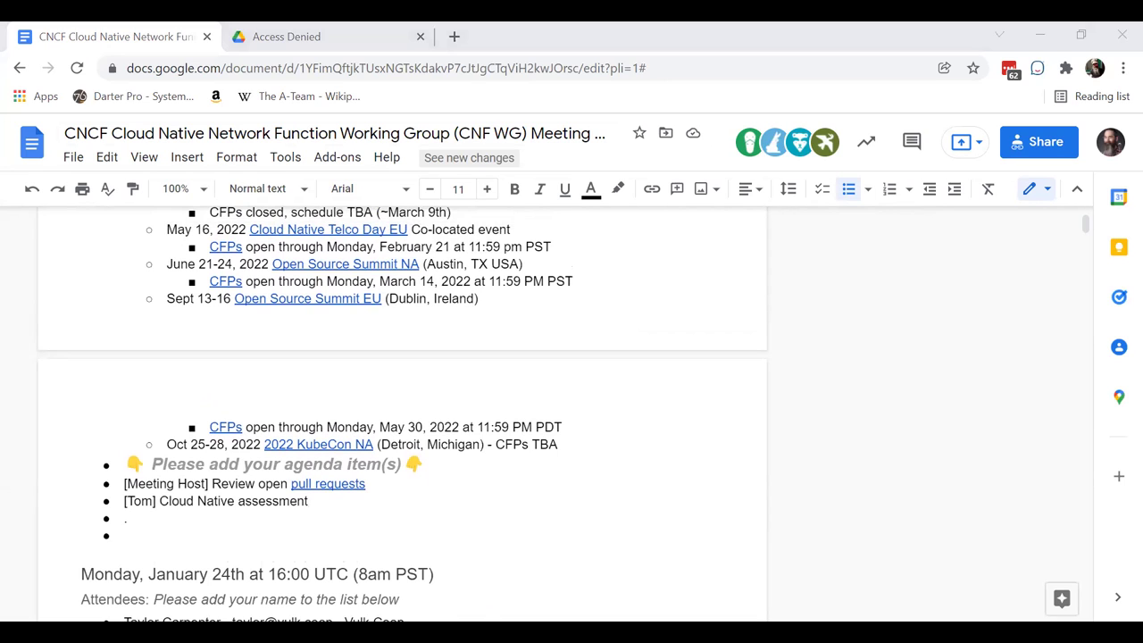
pyautogui.click(370, 503)
pyautogui.scroll(3, 371, 503)
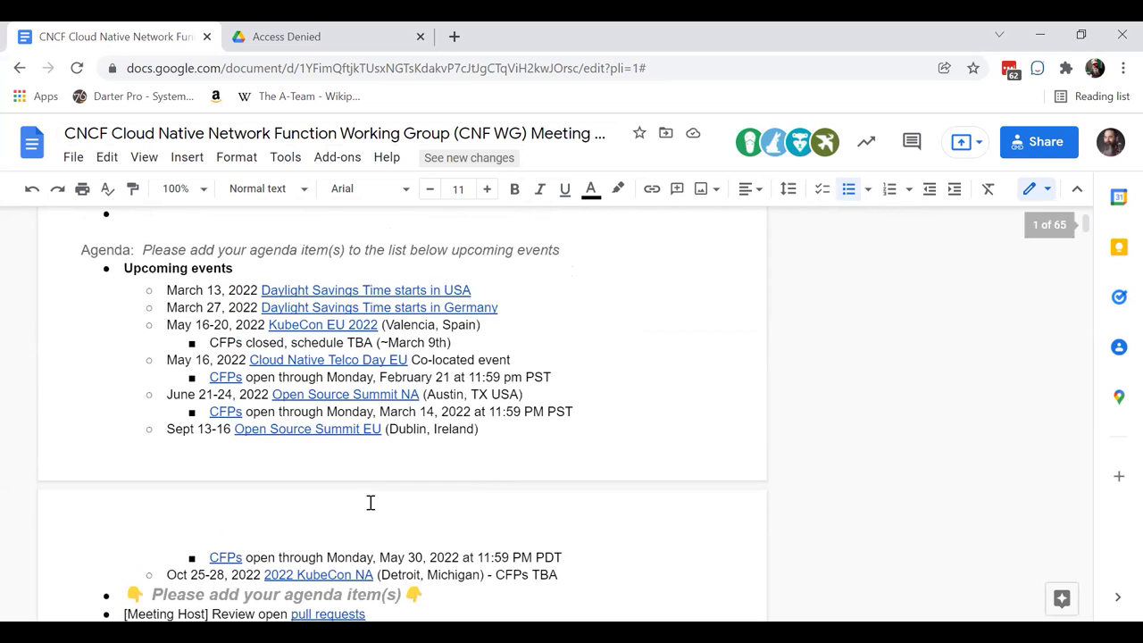
pyautogui.scroll(3, 371, 503)
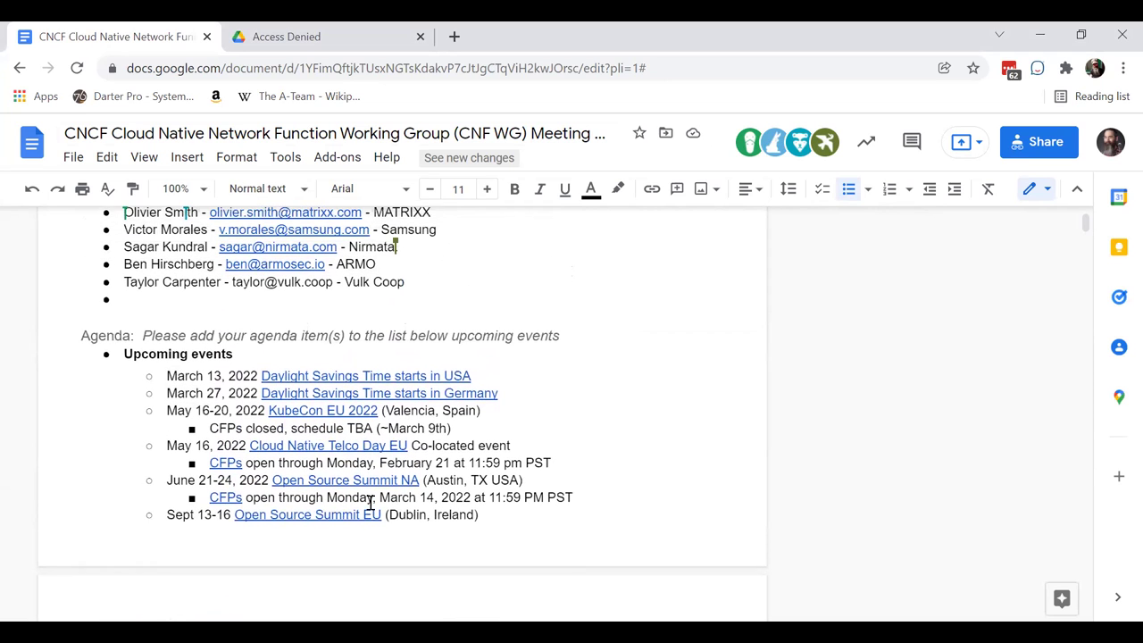
pyautogui.scroll(-3, 370, 502)
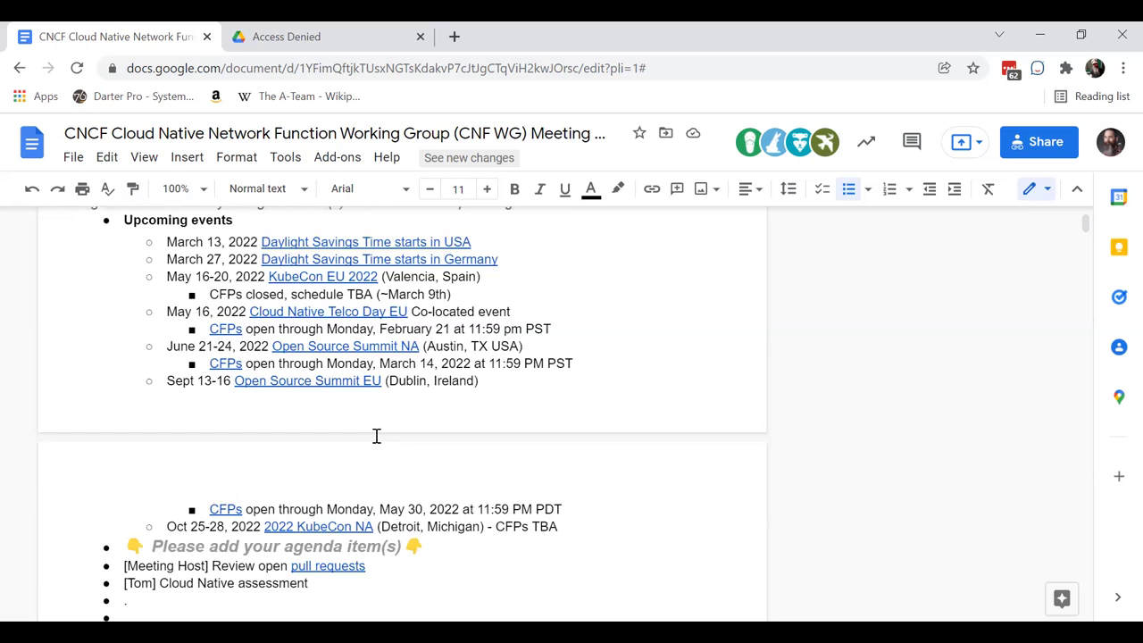
pyautogui.scroll(-1, 376, 435)
pyautogui.scroll(1, 375, 436)
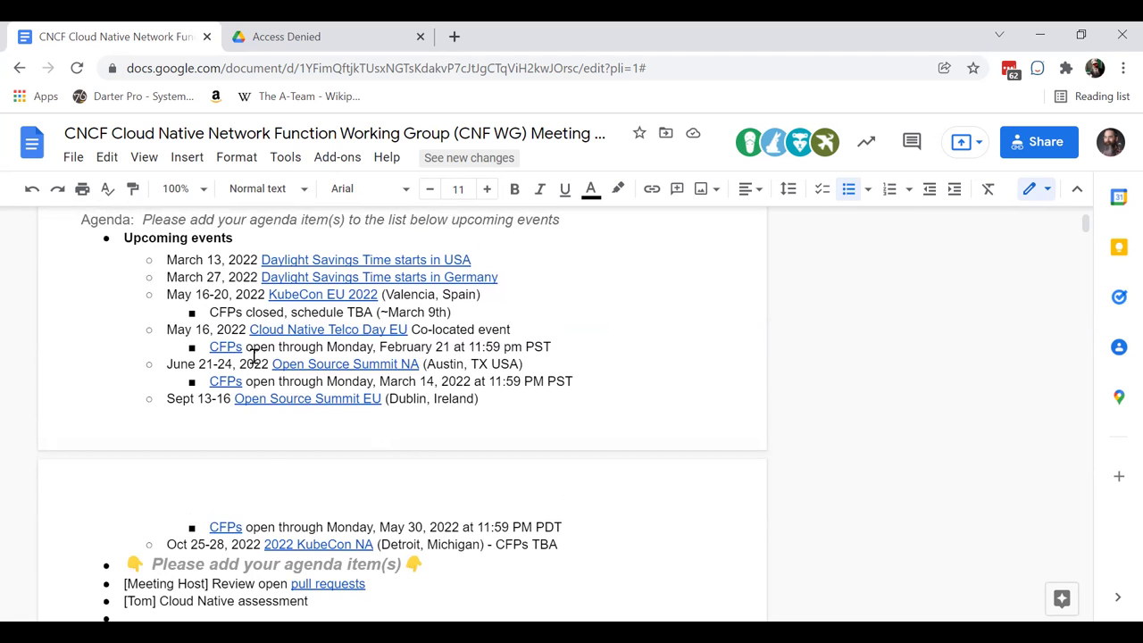
pyautogui.scroll(-1, 264, 458)
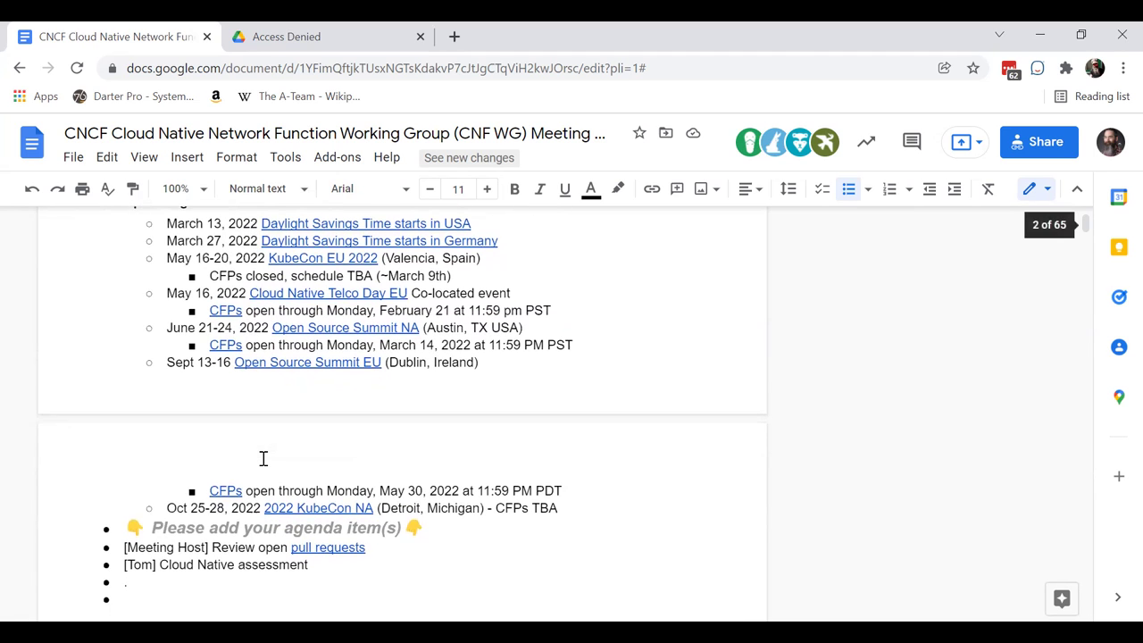
pyautogui.scroll(1, 264, 458)
pyautogui.scroll(-1, 263, 458)
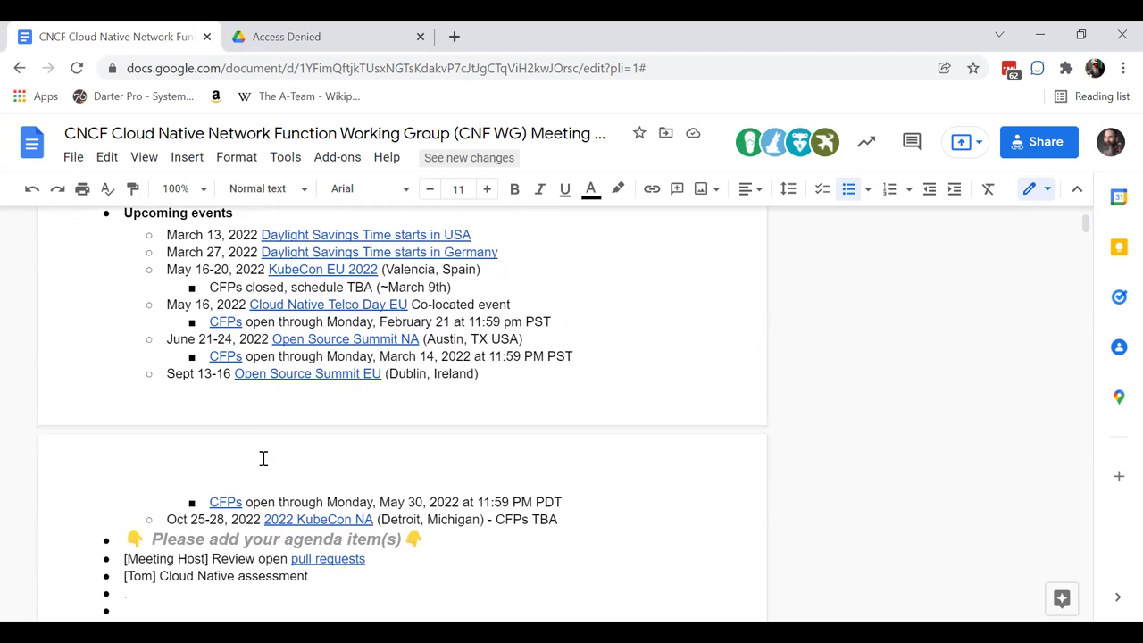
pyautogui.scroll(-1, 264, 458)
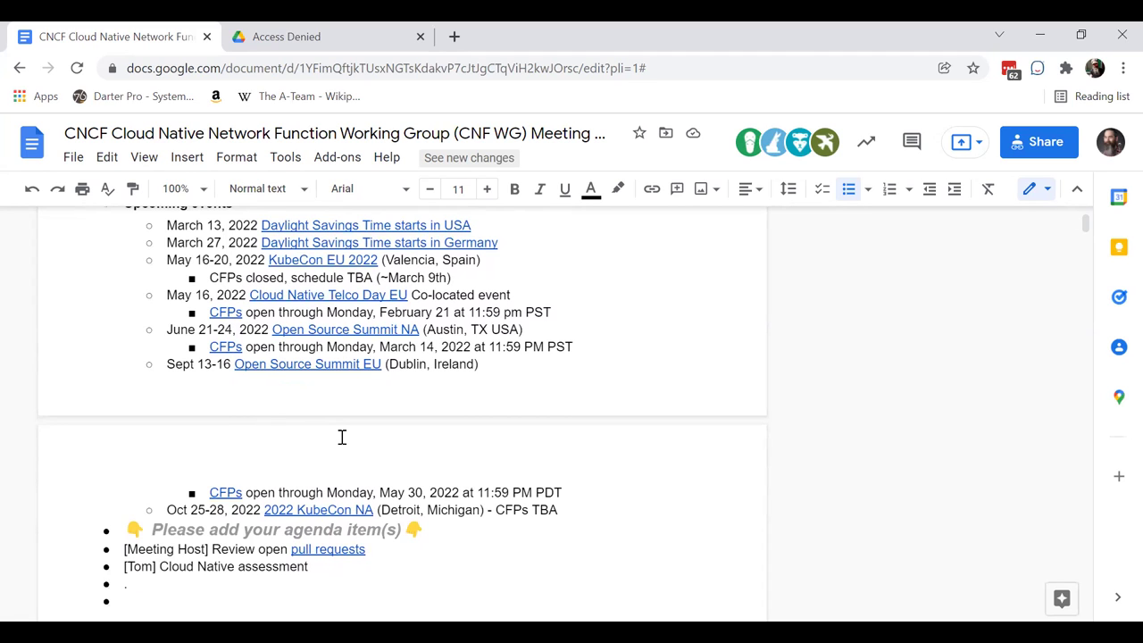
pyautogui.scroll(-1, 342, 437)
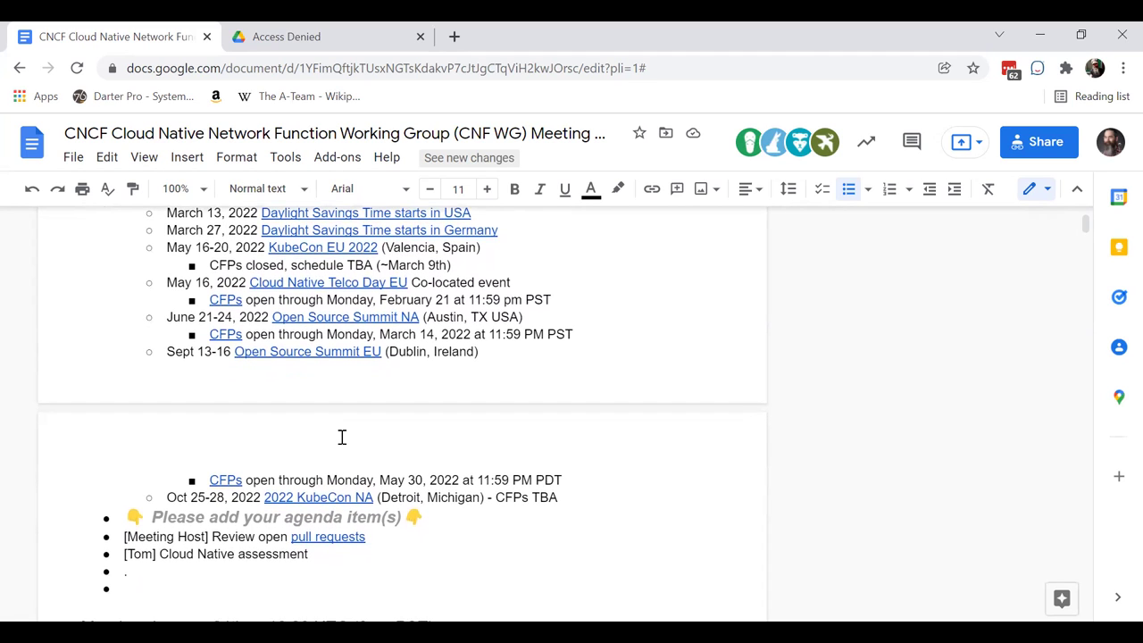
pyautogui.scroll(1, 342, 437)
pyautogui.scroll(1, 342, 437)
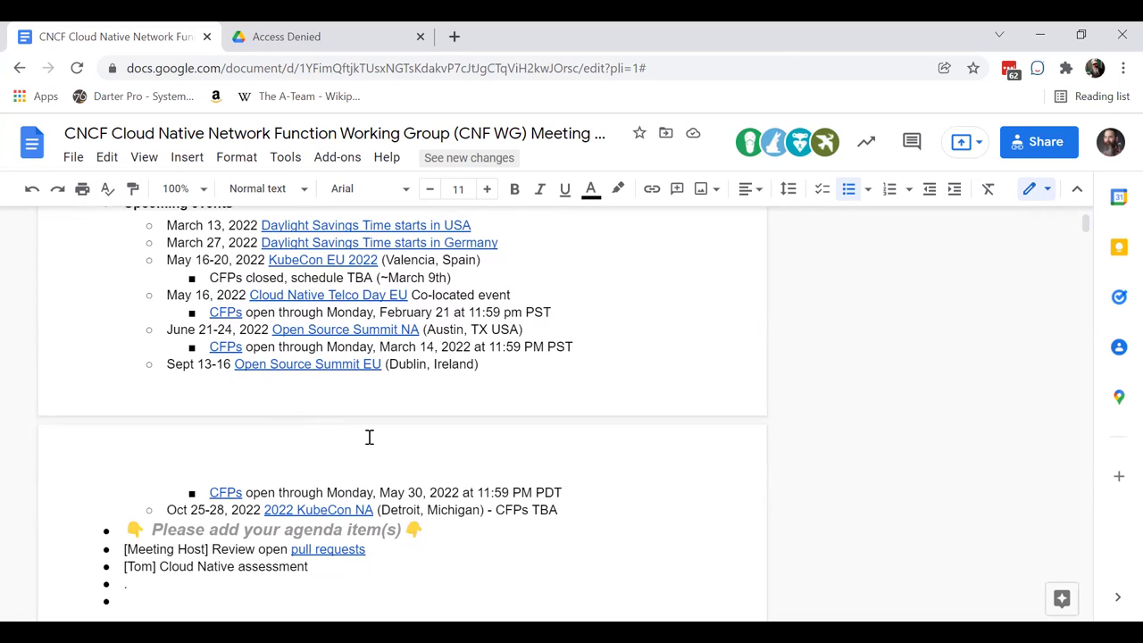
pyautogui.scroll(-1, 369, 437)
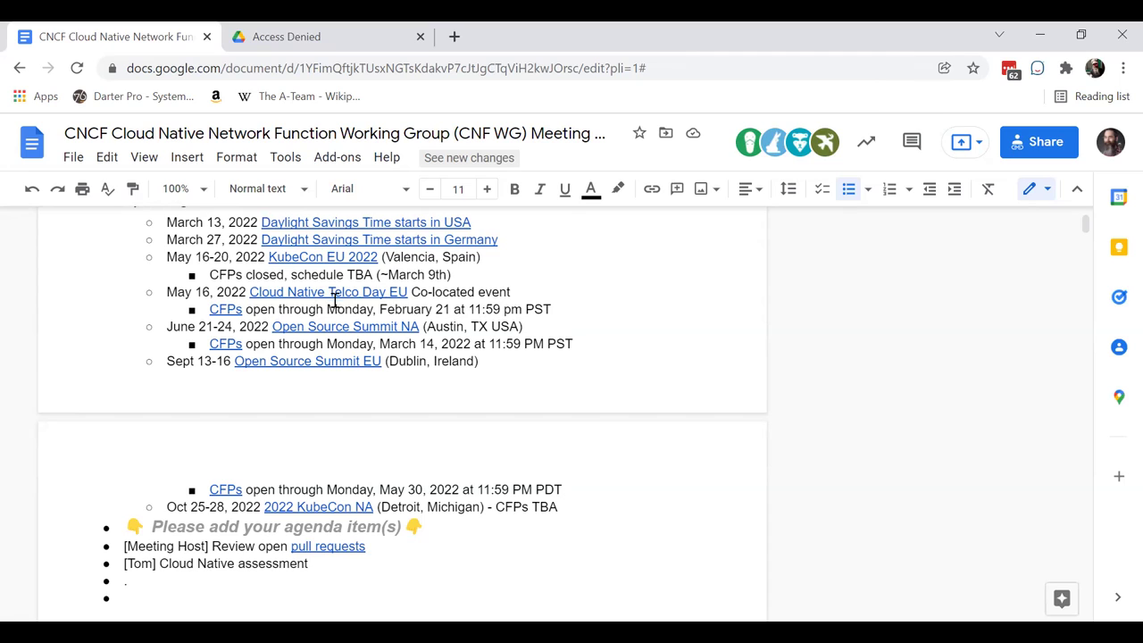
pyautogui.scroll(-1, 453, 391)
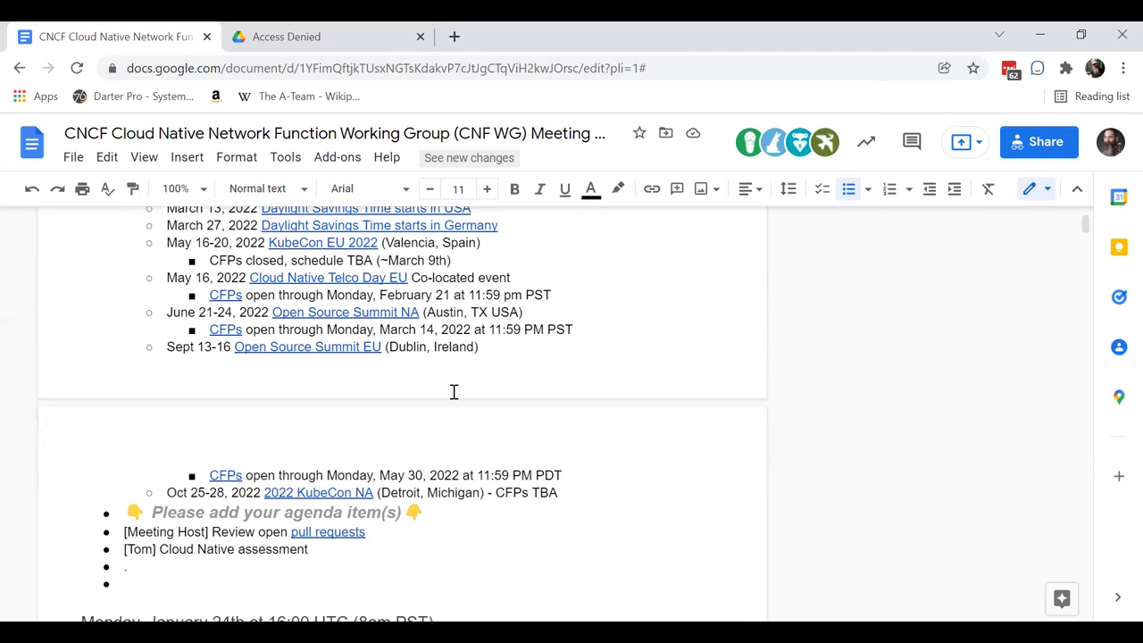
pyautogui.scroll(-1, 449, 353)
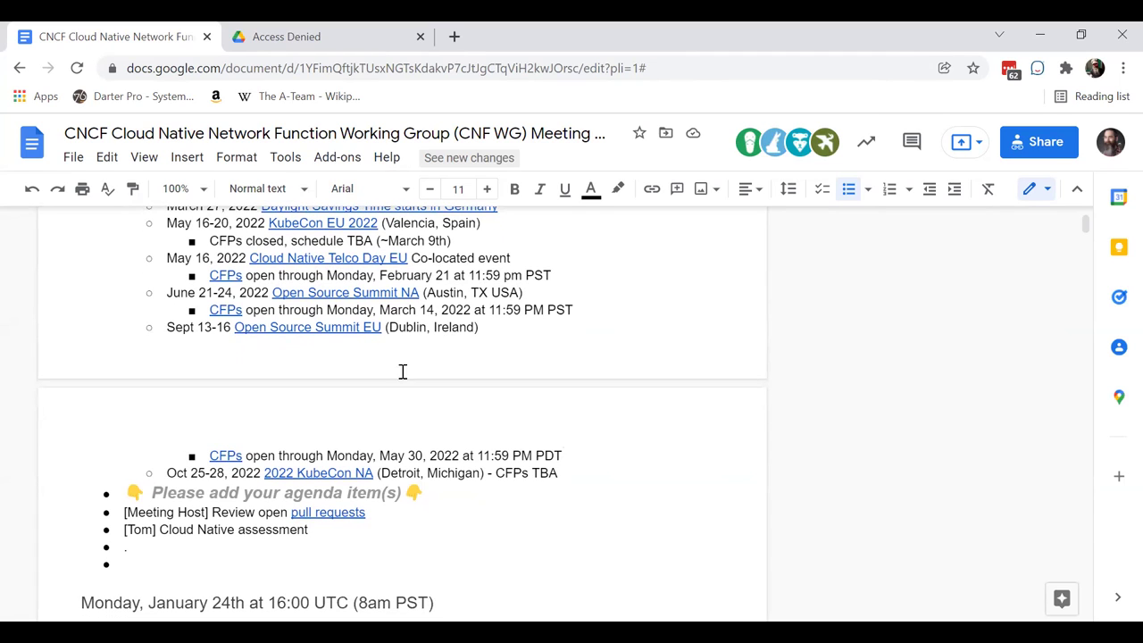
pyautogui.scroll(-1, 392, 366)
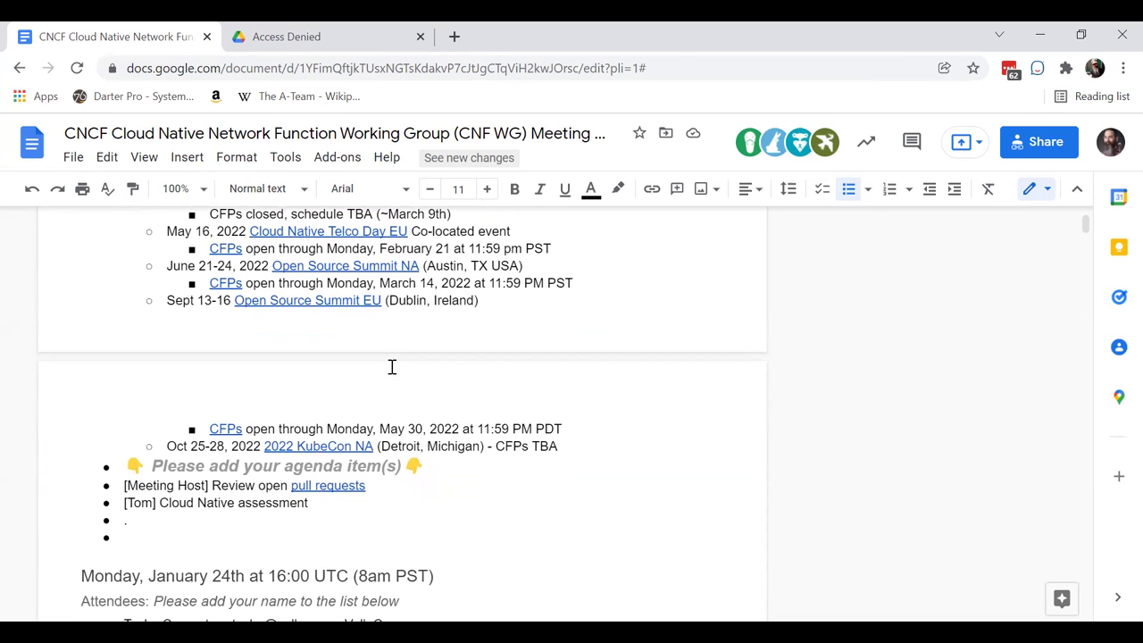
pyautogui.scroll(-1, 392, 366)
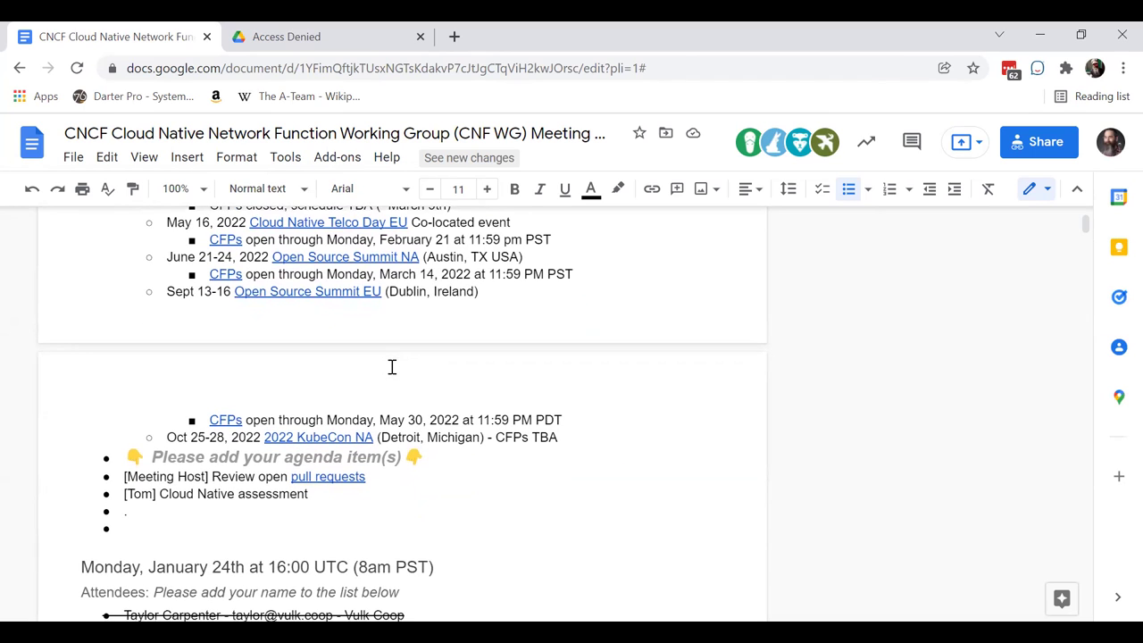
pyautogui.scroll(-2, 392, 366)
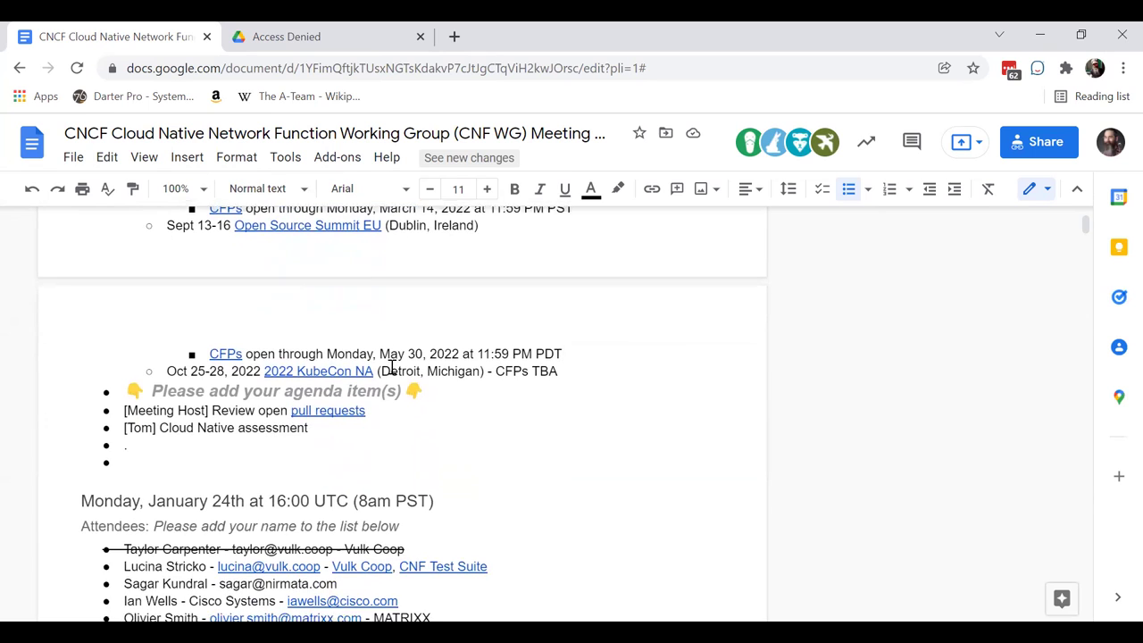
pyautogui.scroll(1, 392, 366)
pyautogui.scroll(1, 392, 366)
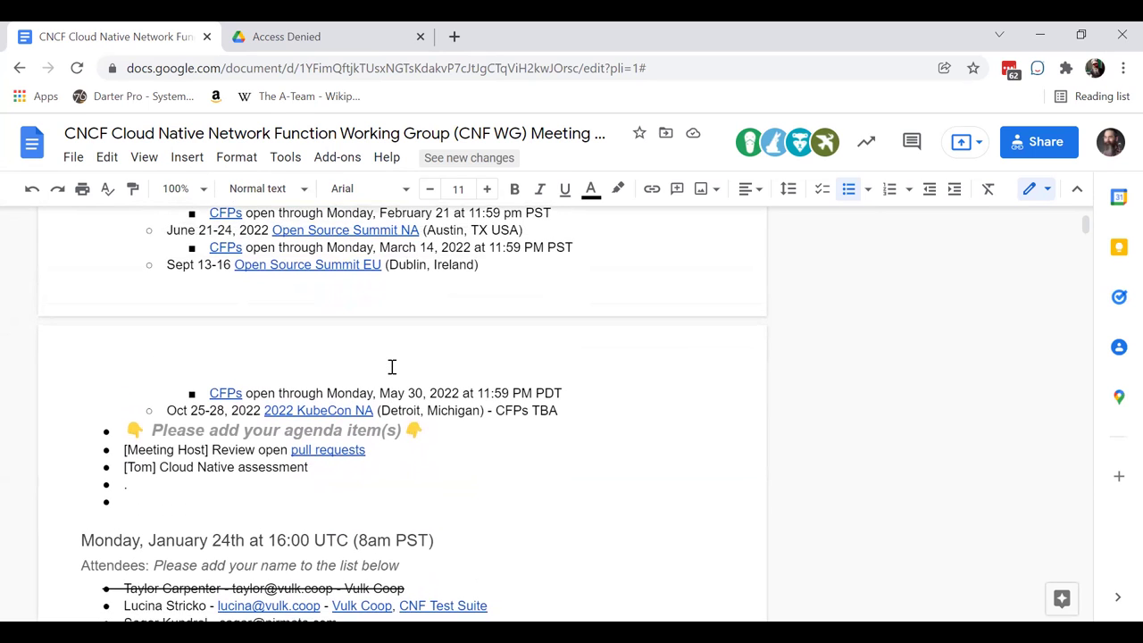
pyautogui.scroll(-2, 392, 366)
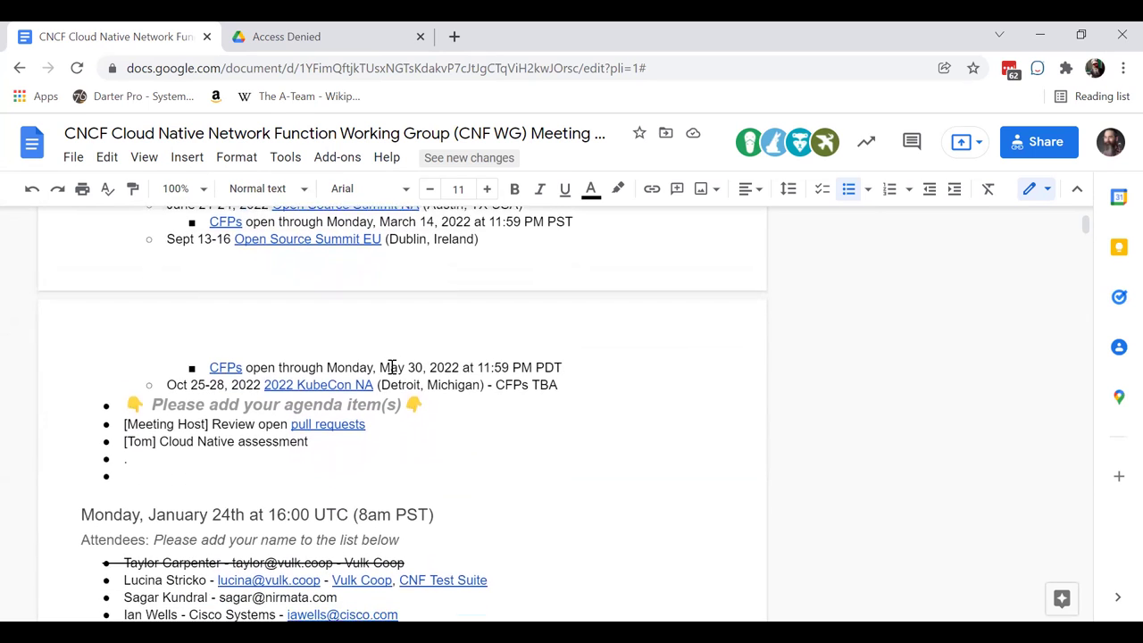
pyautogui.scroll(-1, 392, 366)
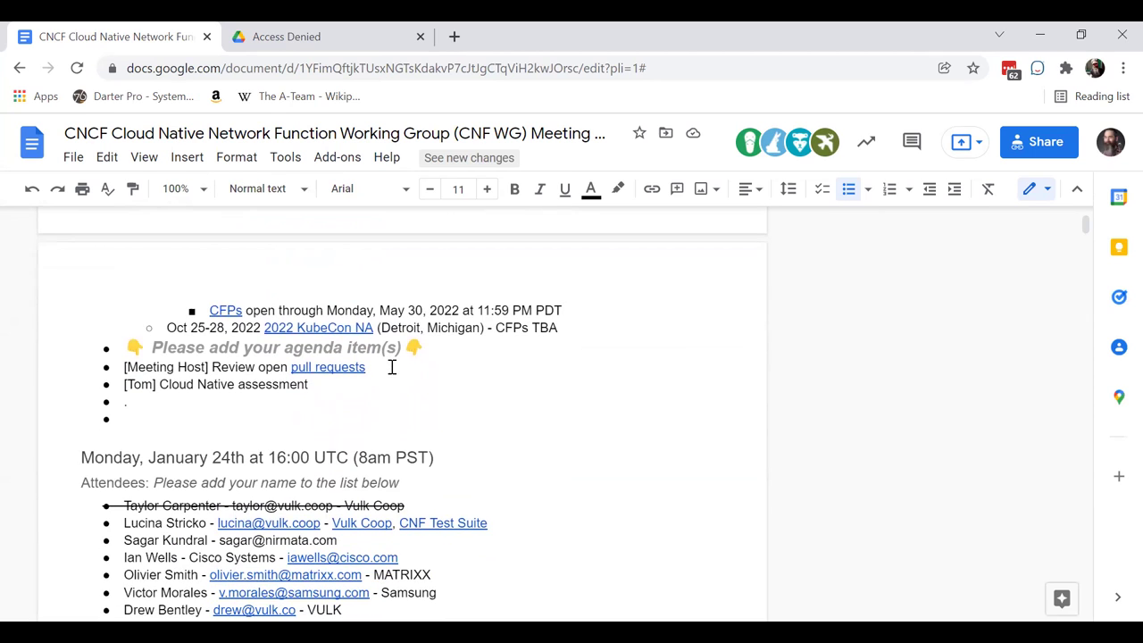
pyautogui.scroll(-1, 392, 366)
pyautogui.scroll(-3, 392, 366)
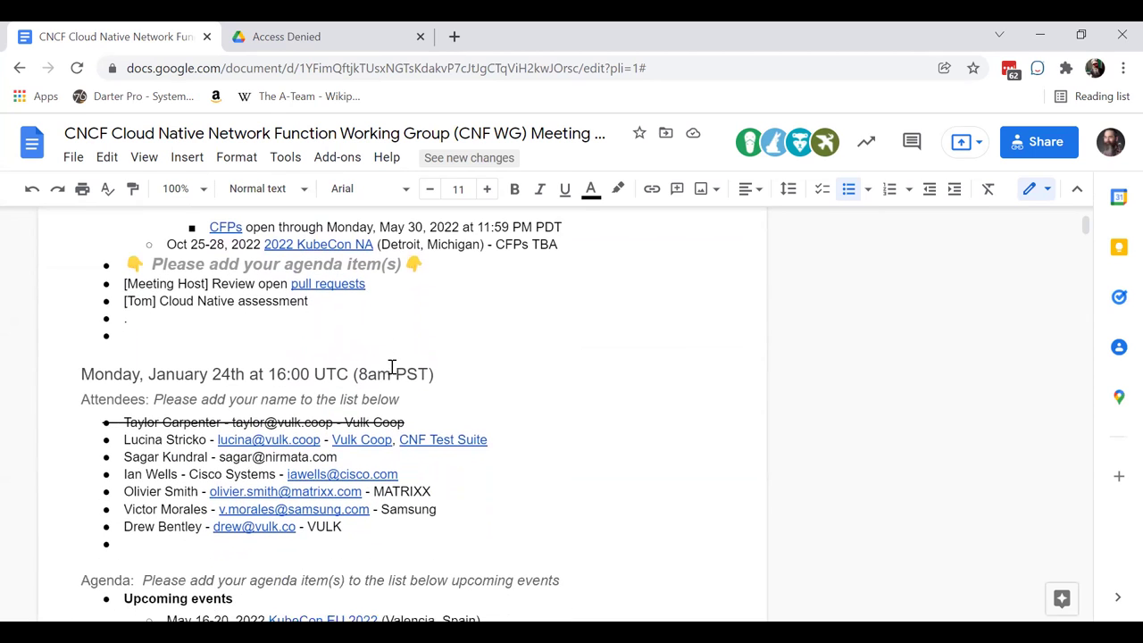
# - Follow the notes' pull requests link to cnf-wg's PR list and open #203, #208, #209 in tabs
pyautogui.click(334, 269)
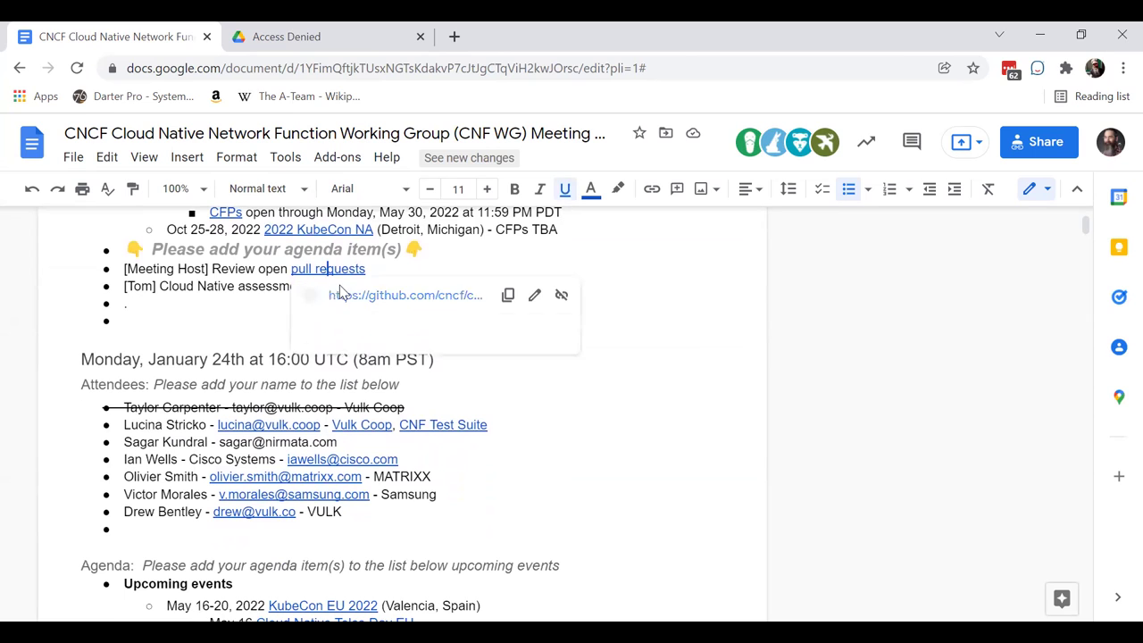
pyautogui.click(344, 295)
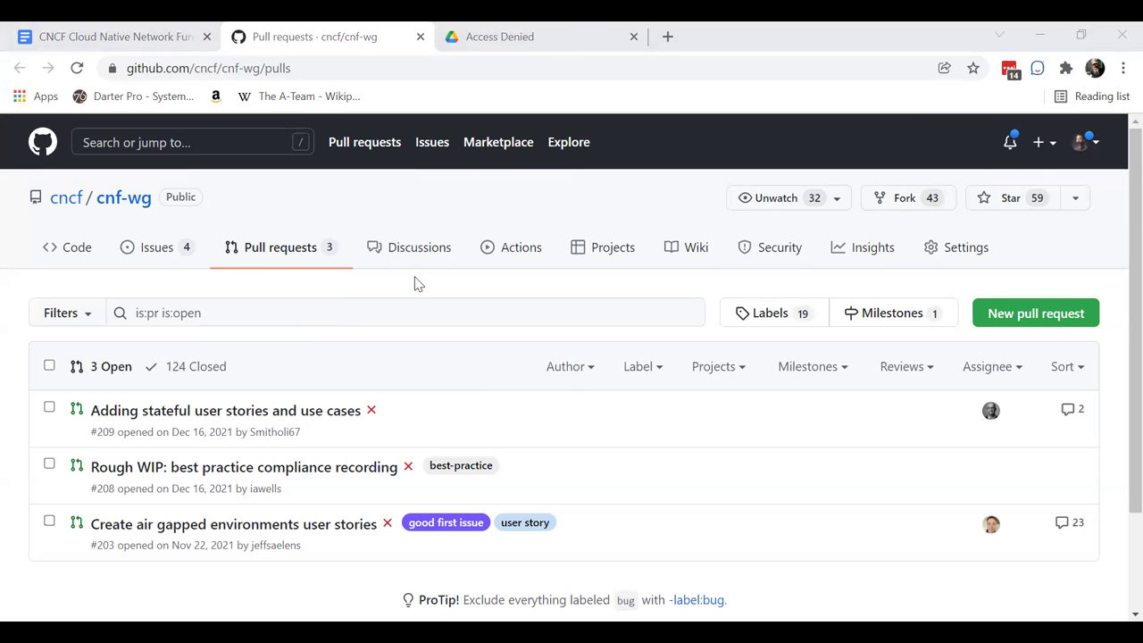
pyautogui.moveTo(222, 534)
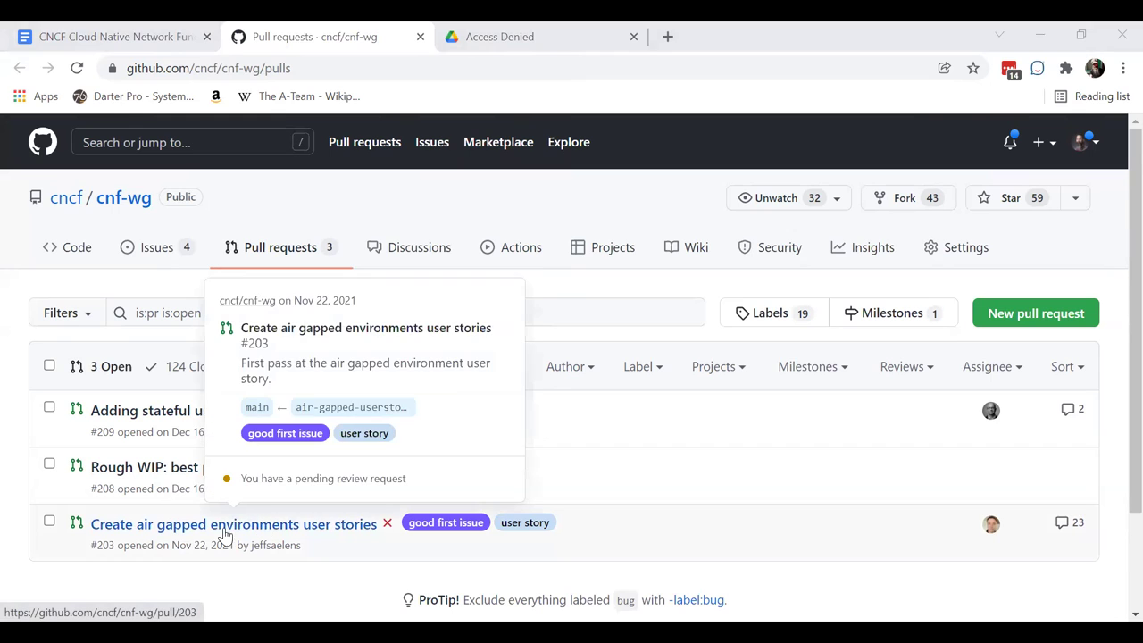
pyautogui.middleClick(214, 523)
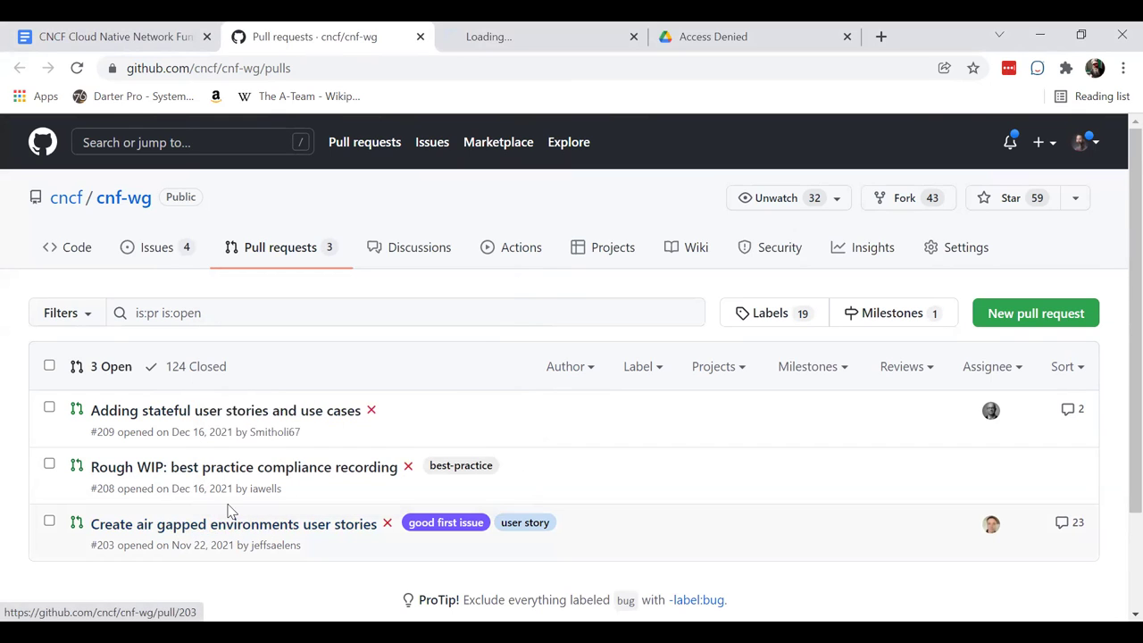
pyautogui.middleClick(188, 472)
pyautogui.middleClick(193, 413)
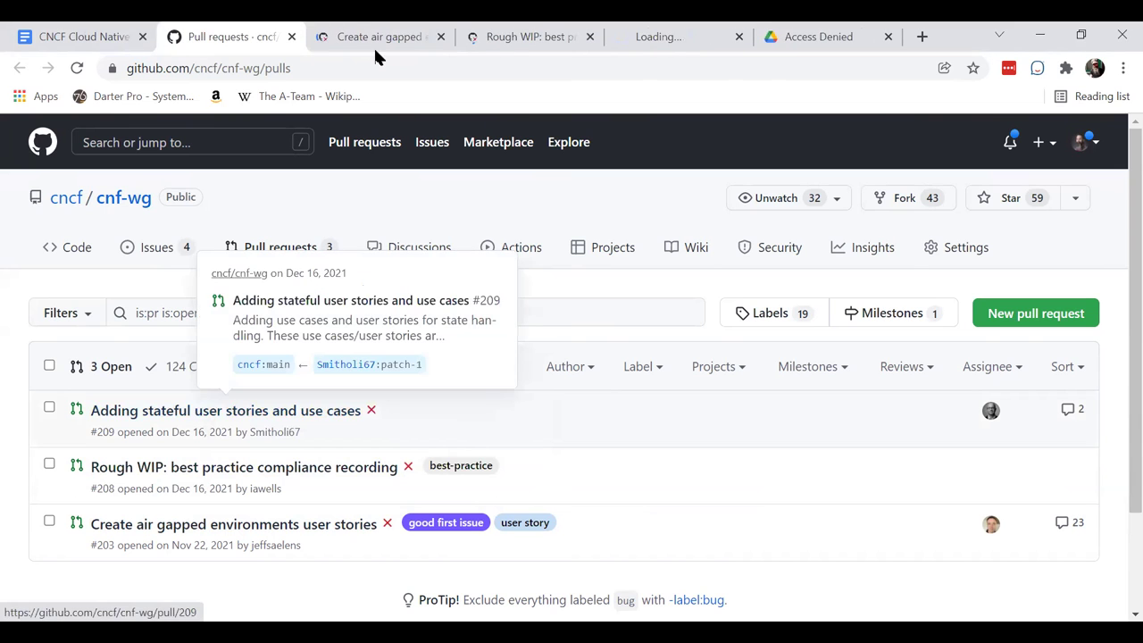
pyautogui.click(373, 36)
pyautogui.scroll(-1, 353, 420)
pyautogui.scroll(-12, 353, 420)
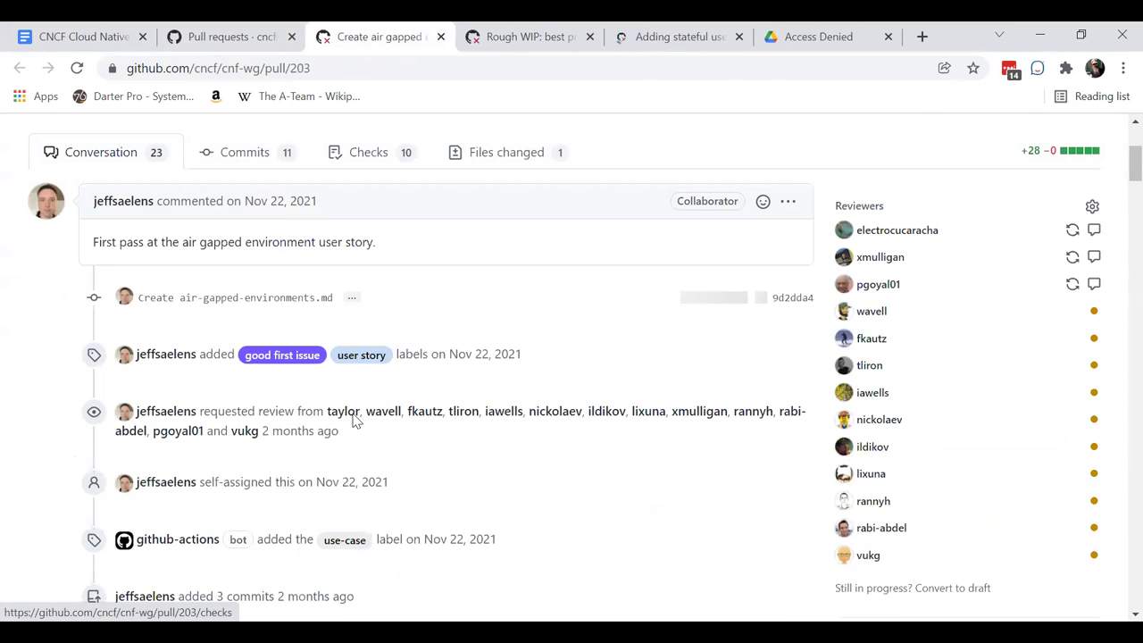
pyautogui.scroll(2, 352, 413)
pyautogui.scroll(-4, 353, 413)
pyautogui.scroll(1, 352, 413)
pyautogui.scroll(-7, 353, 413)
pyautogui.scroll(-12, 352, 415)
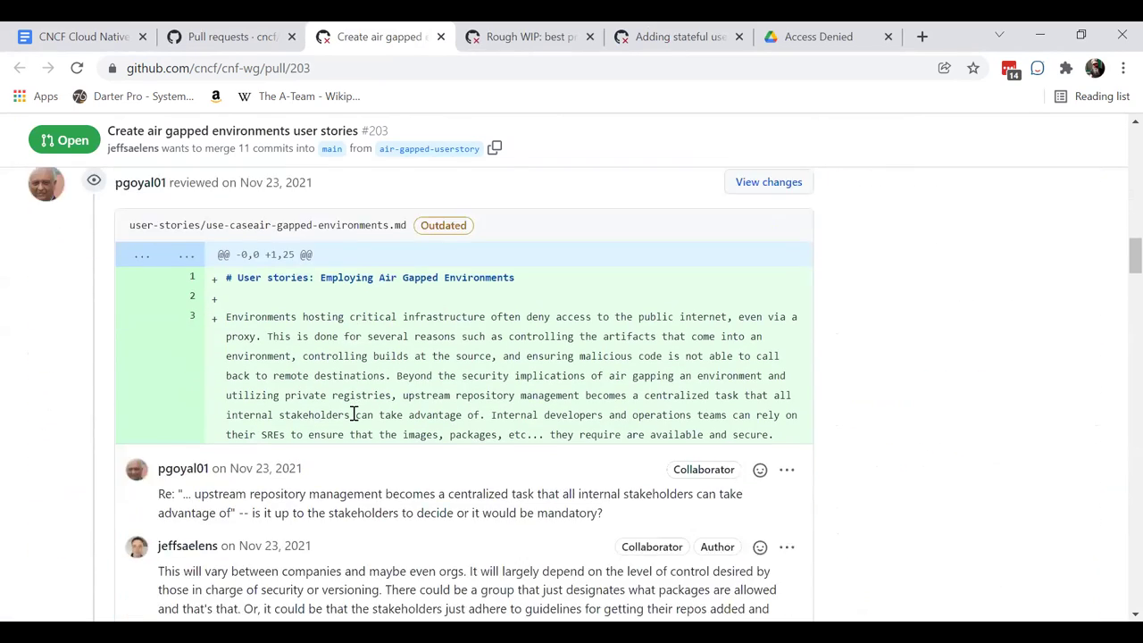
pyautogui.scroll(-12, 353, 420)
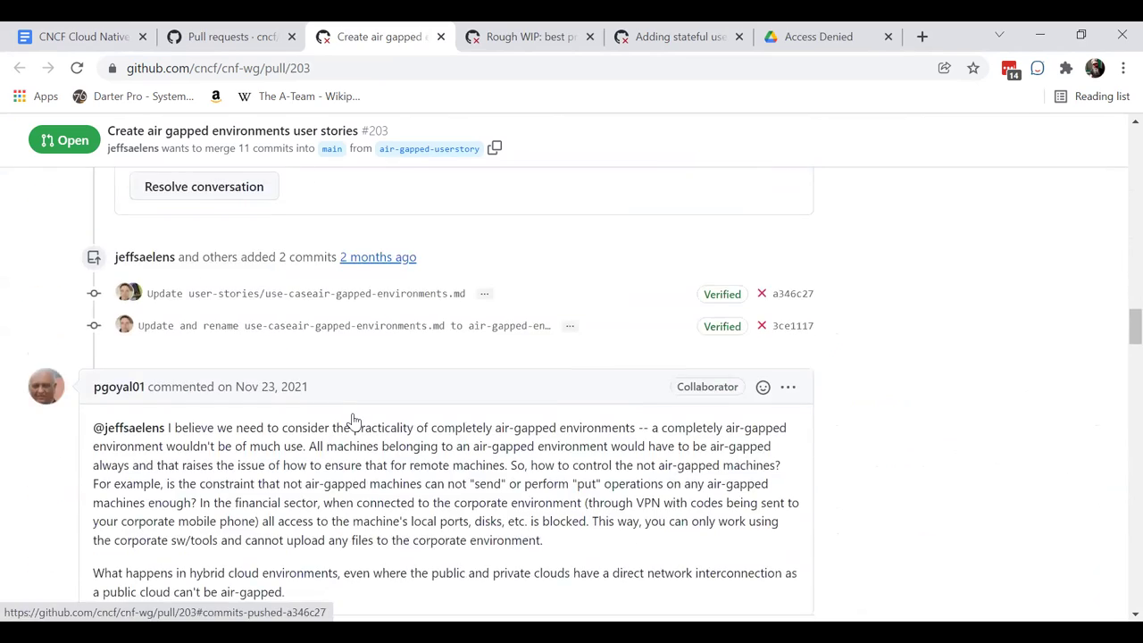
pyautogui.scroll(-5, 352, 420)
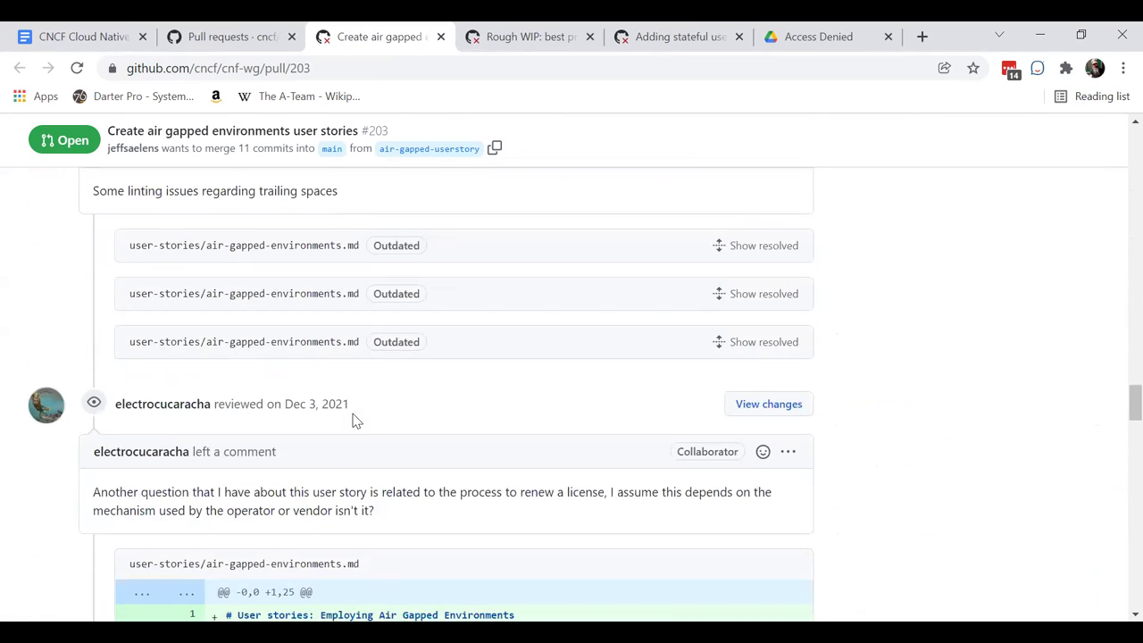
pyautogui.scroll(-1, 354, 415)
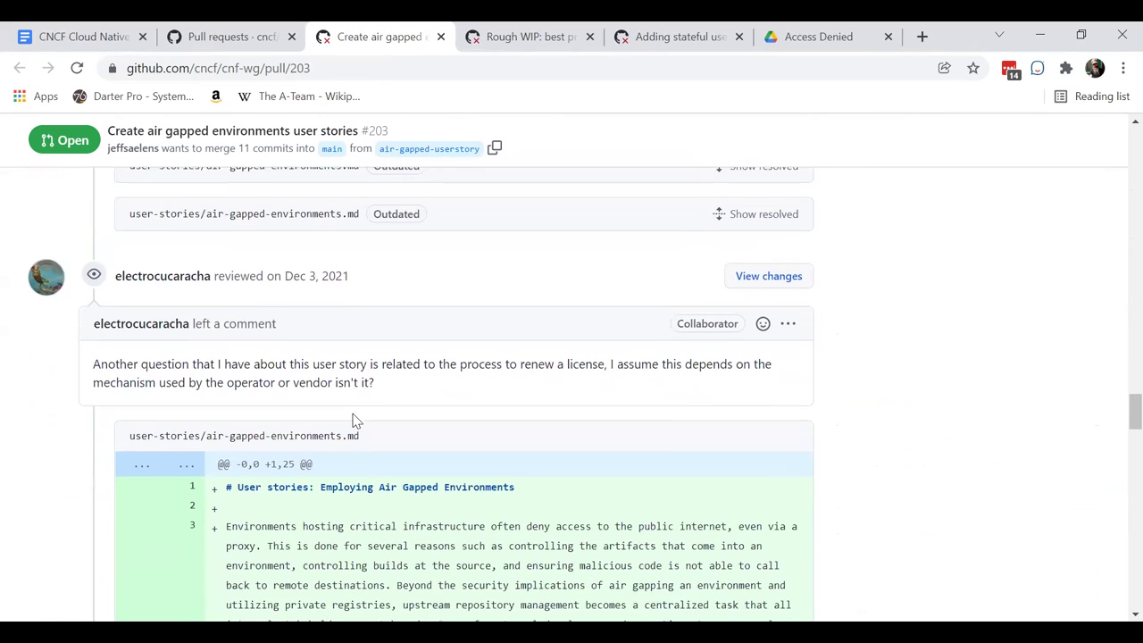
pyautogui.scroll(-1, 354, 420)
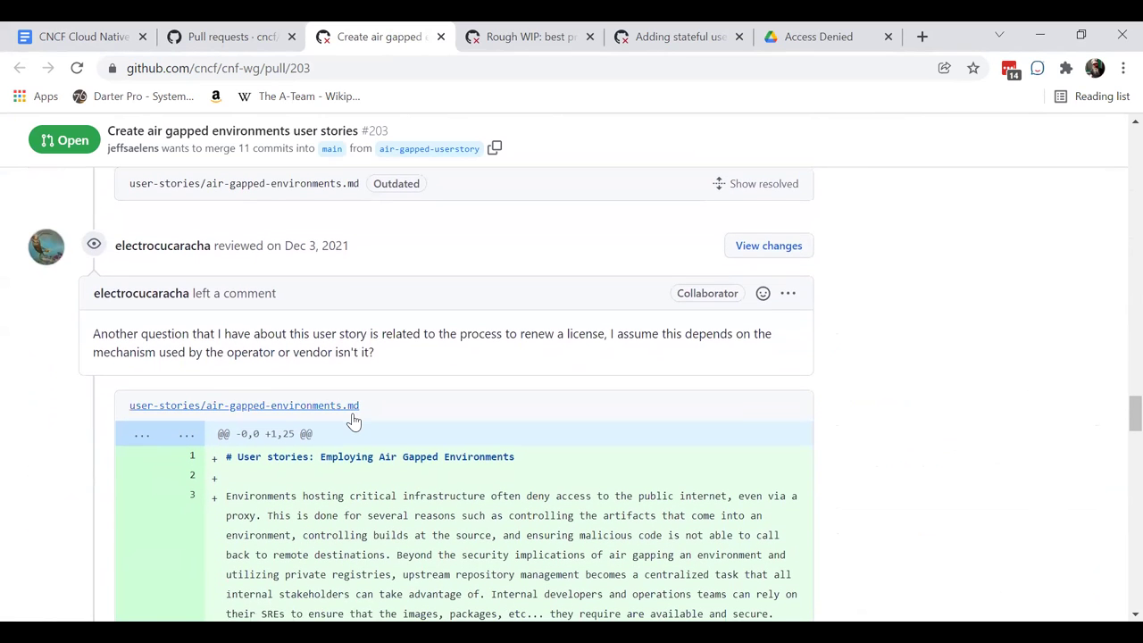
pyautogui.scroll(-5, 354, 416)
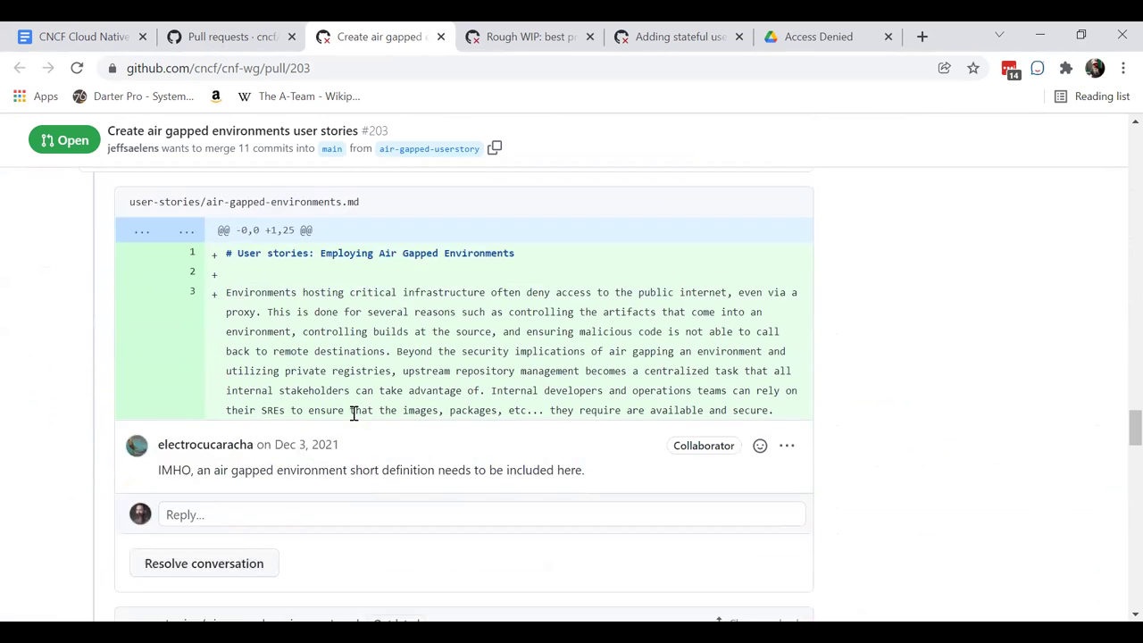
pyautogui.scroll(-6, 354, 419)
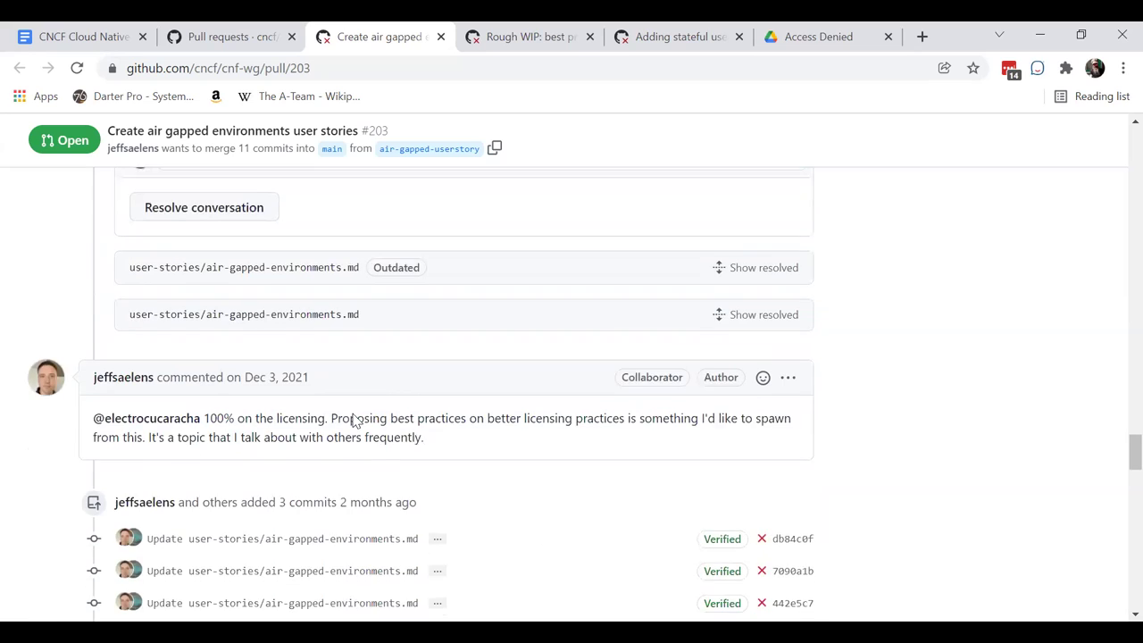
pyautogui.scroll(-8, 354, 420)
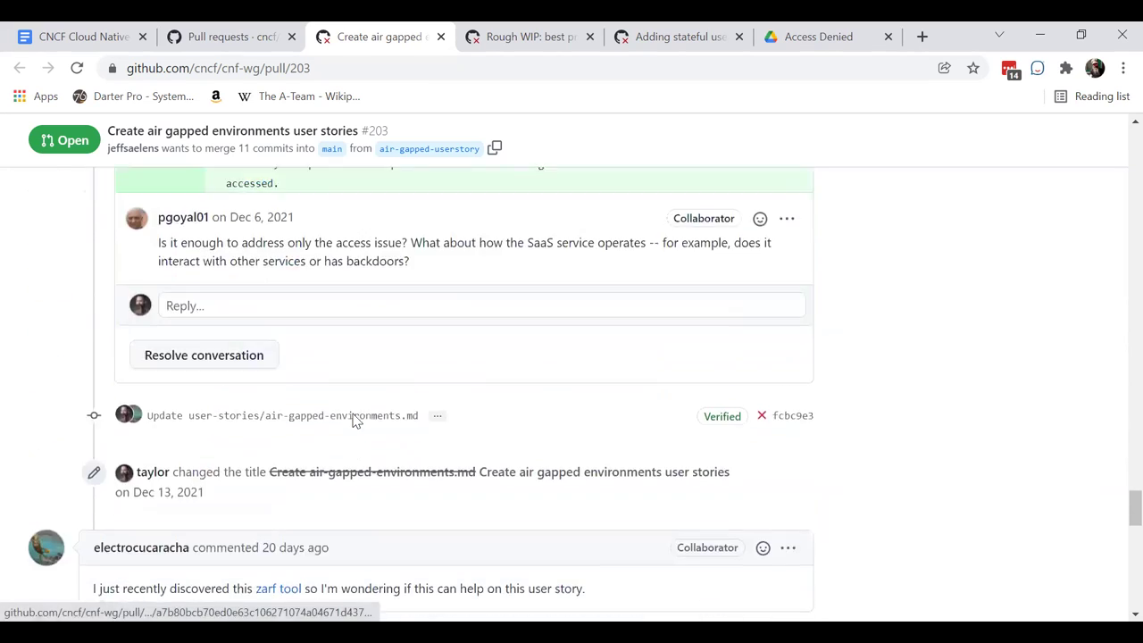
pyautogui.scroll(1, 354, 420)
pyautogui.rightClick(354, 420)
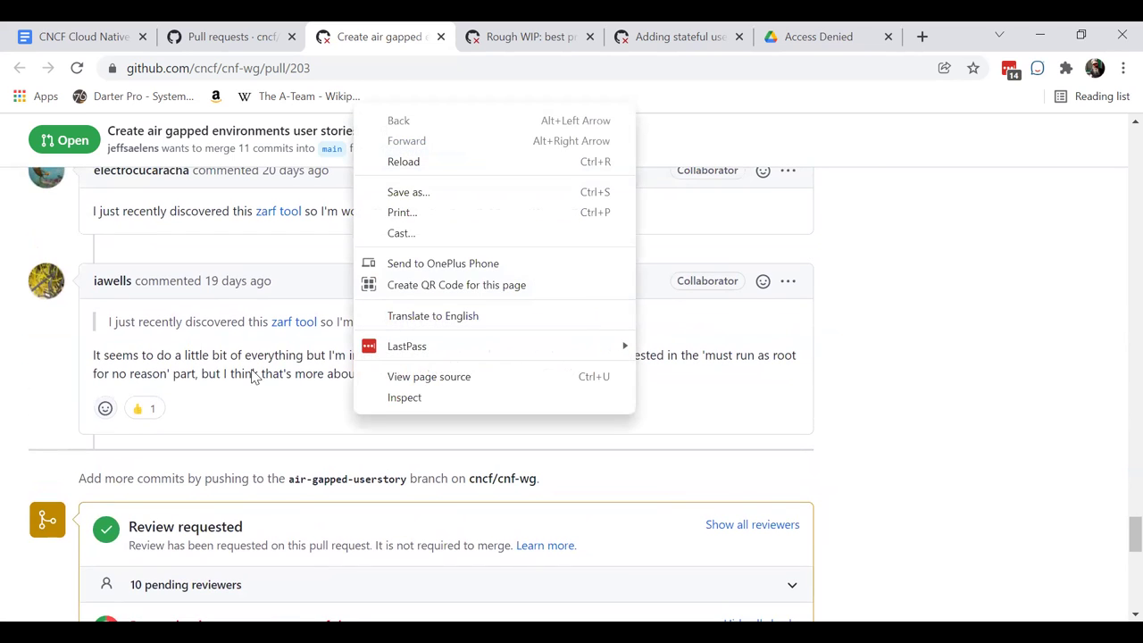
pyautogui.click(459, 426)
pyautogui.scroll(10, 462, 424)
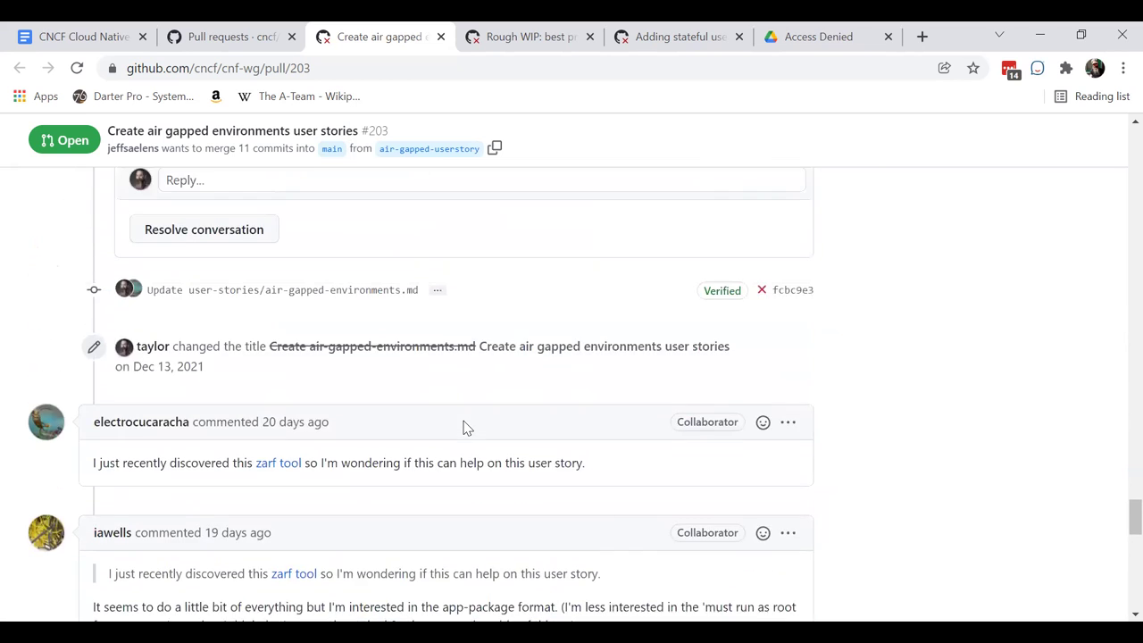
pyautogui.scroll(15, 465, 421)
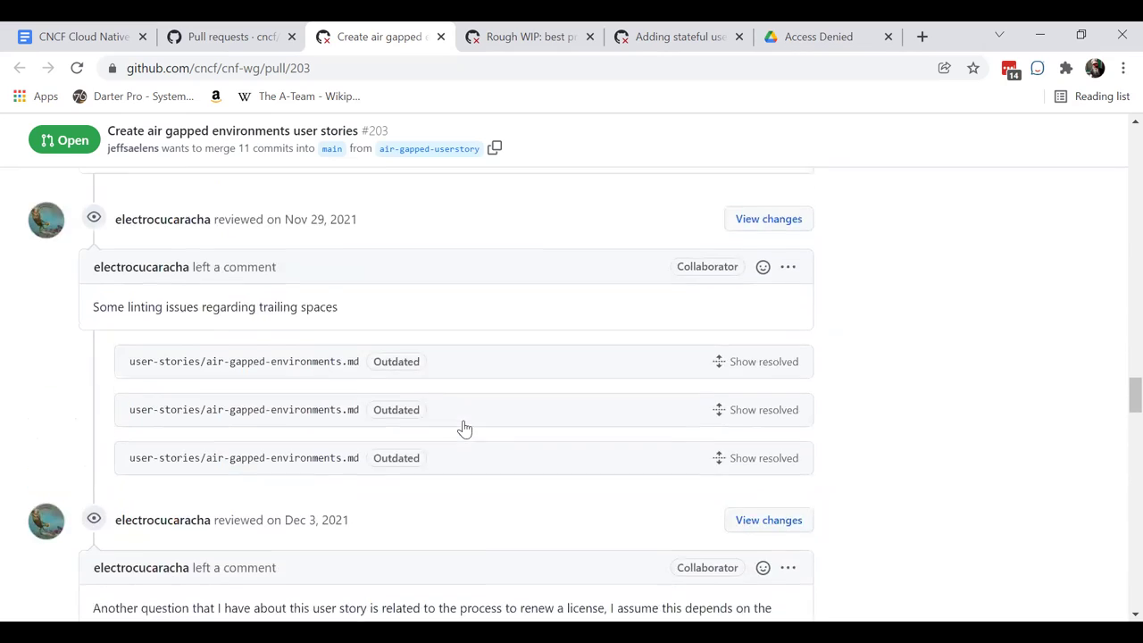
pyautogui.scroll(20, 464, 428)
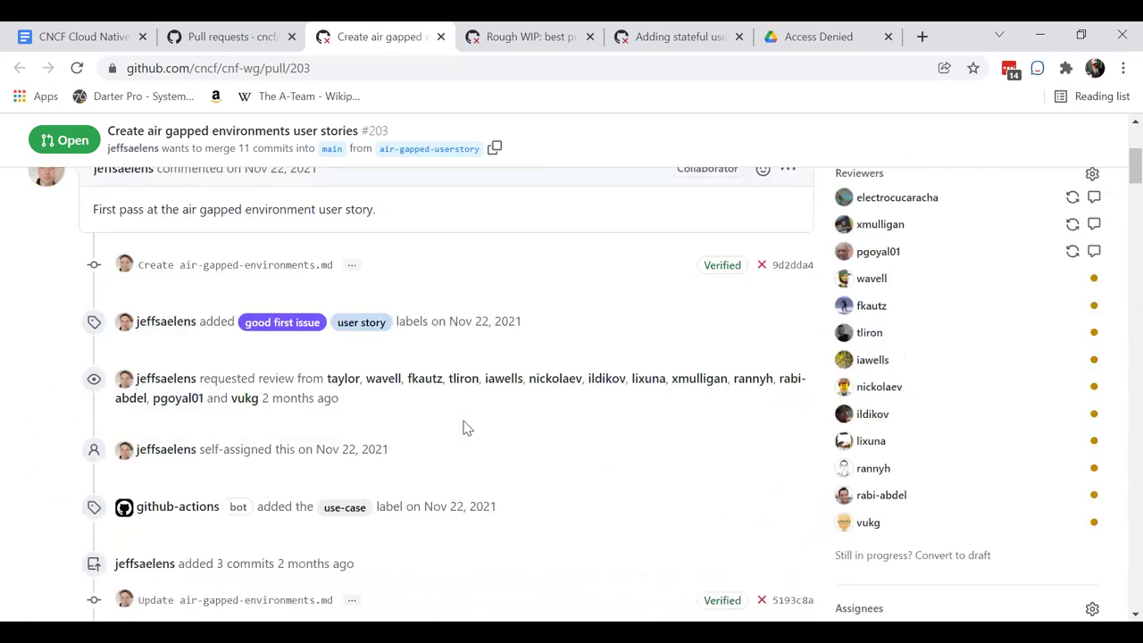
# - Read PR #203's air-gapped-environments.md as a rich diff, then close its tab
pyautogui.click(489, 412)
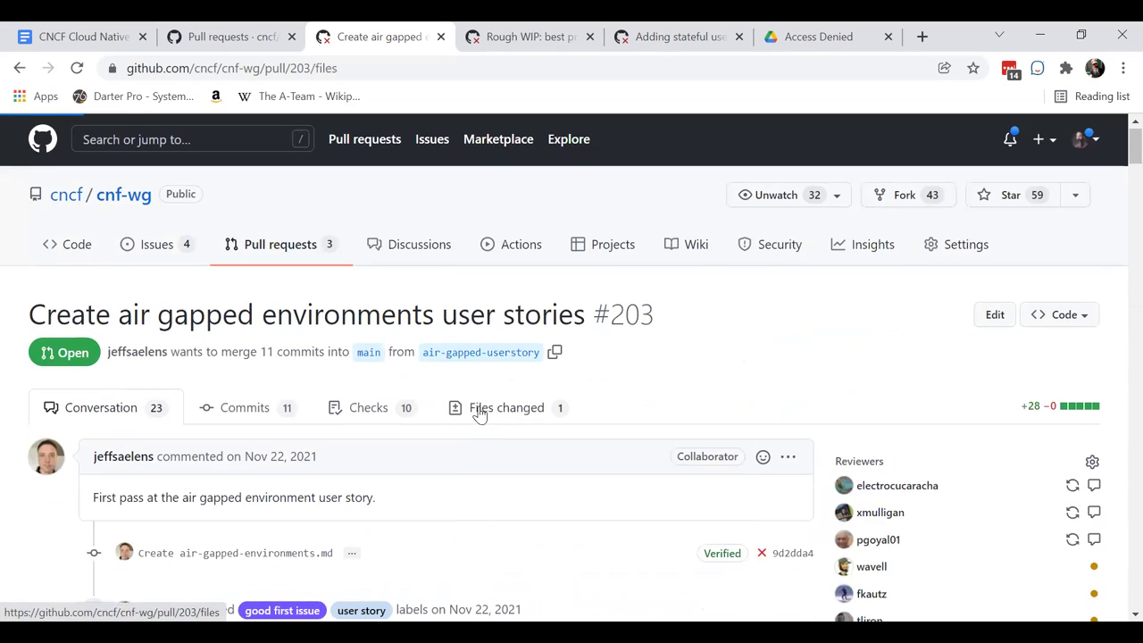
pyautogui.scroll(-1, 684, 459)
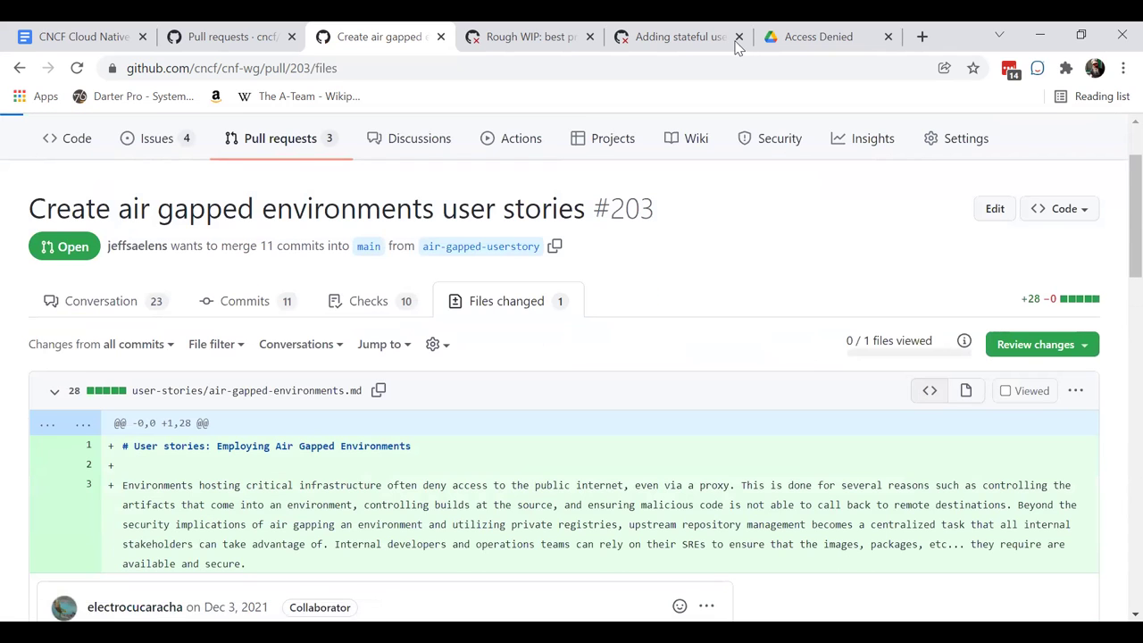
pyautogui.click(965, 393)
pyautogui.scroll(-1, 561, 523)
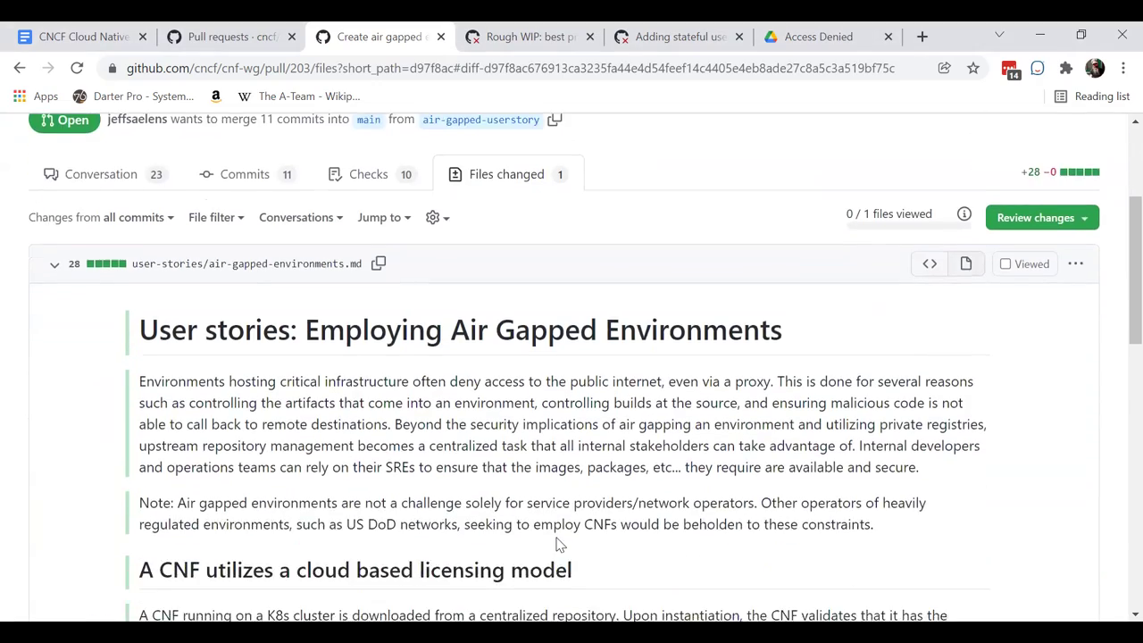
pyautogui.scroll(-5, 558, 542)
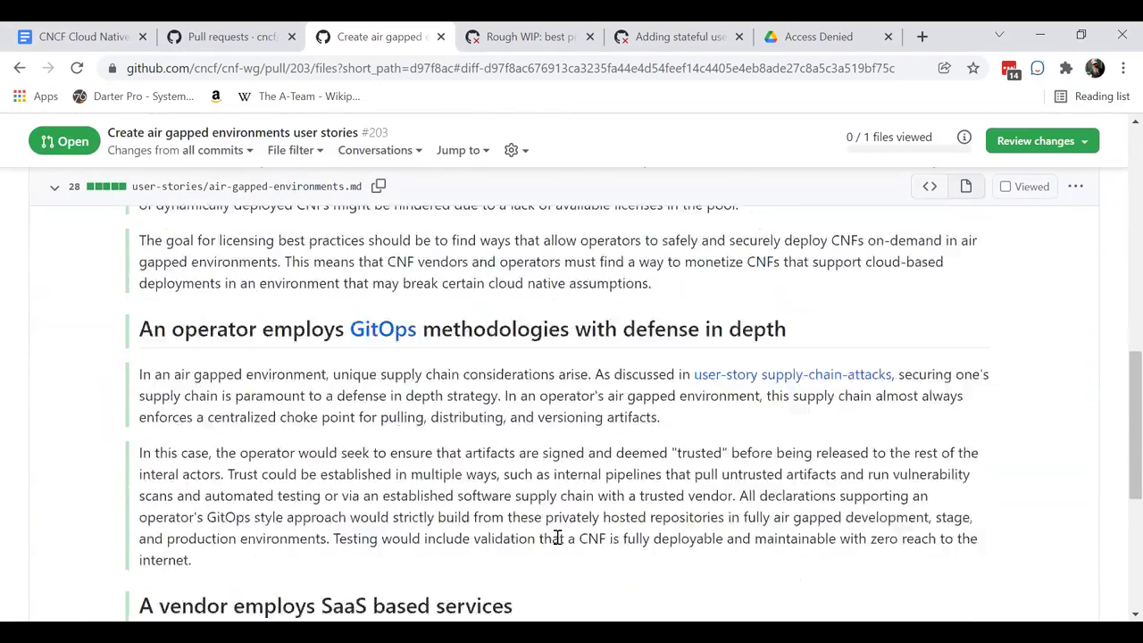
pyautogui.scroll(2, 558, 537)
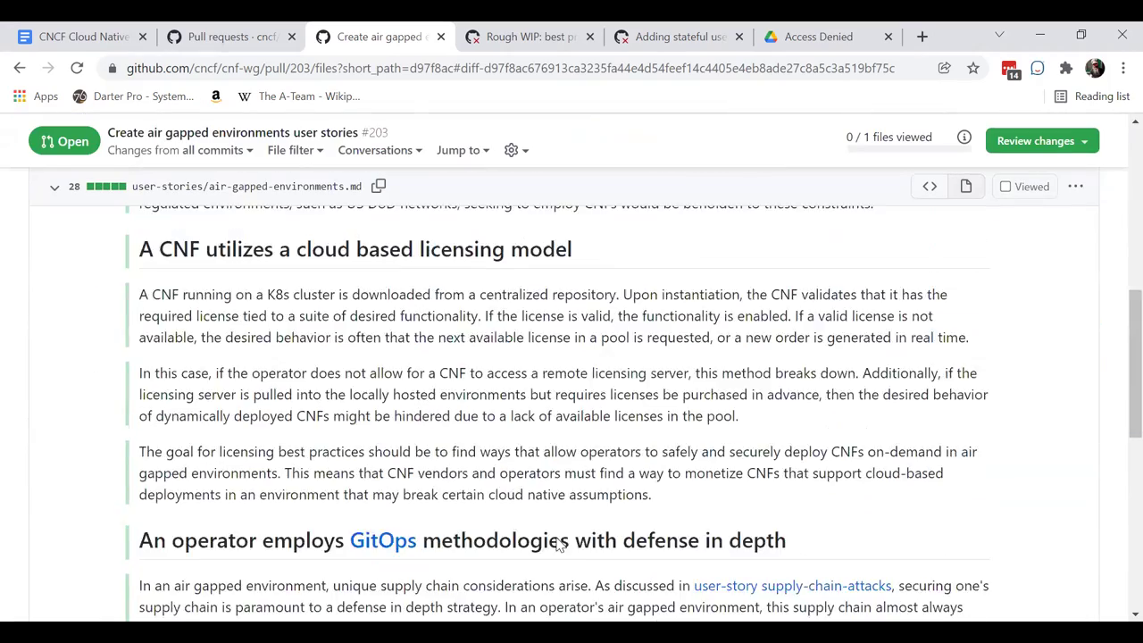
pyautogui.scroll(-6, 557, 543)
pyautogui.scroll(6, 556, 538)
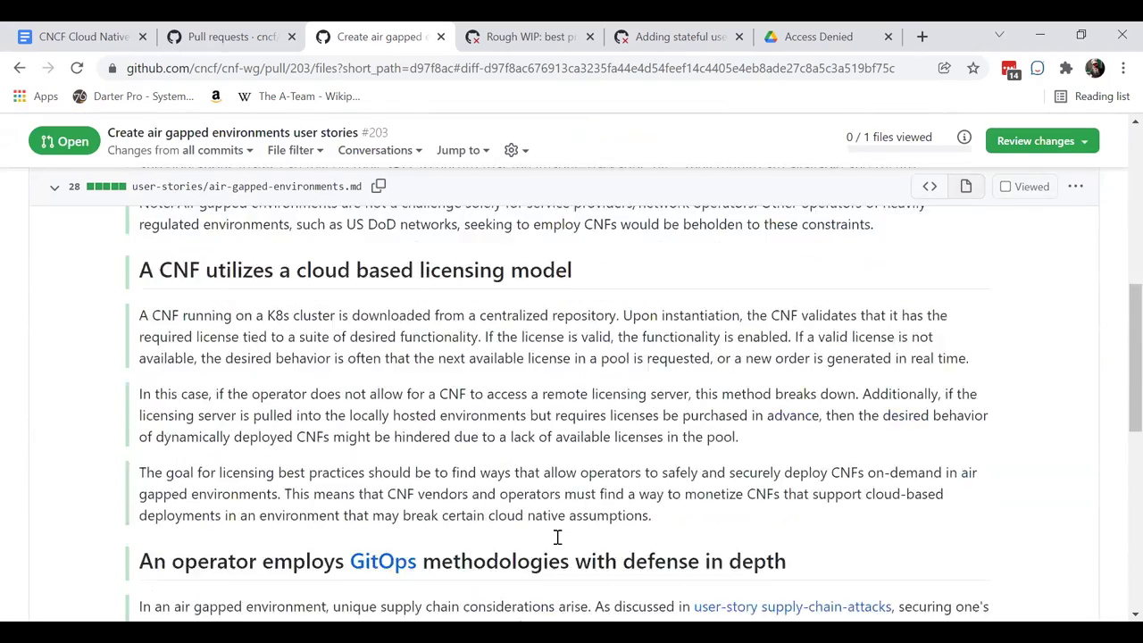
pyautogui.scroll(8, 558, 536)
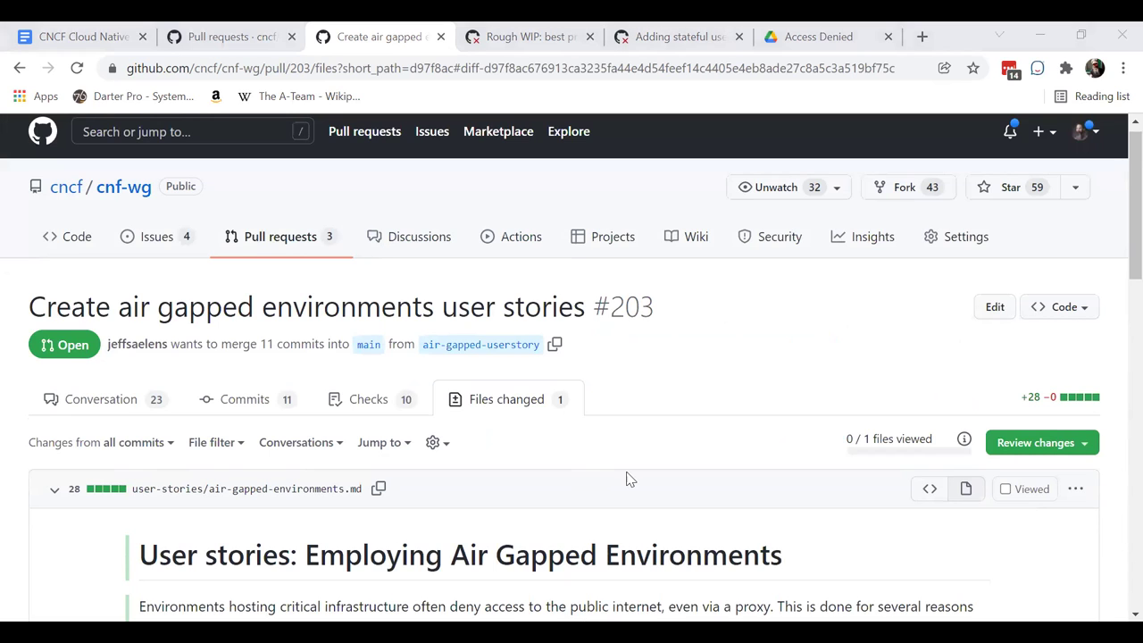
pyautogui.scroll(-2, 627, 479)
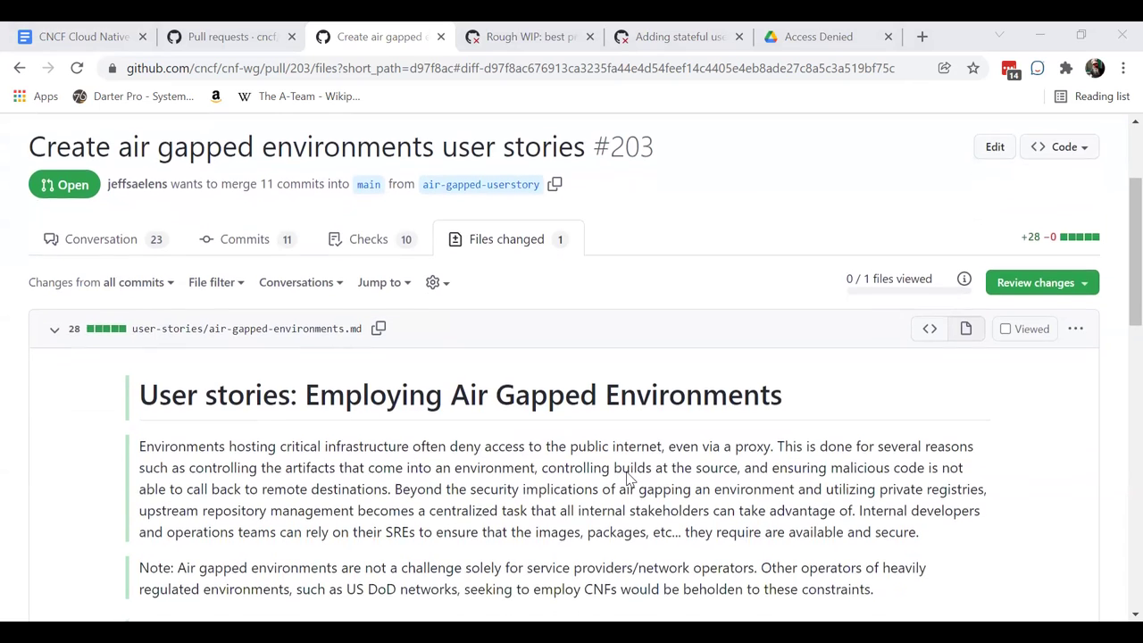
pyautogui.scroll(-1, 627, 480)
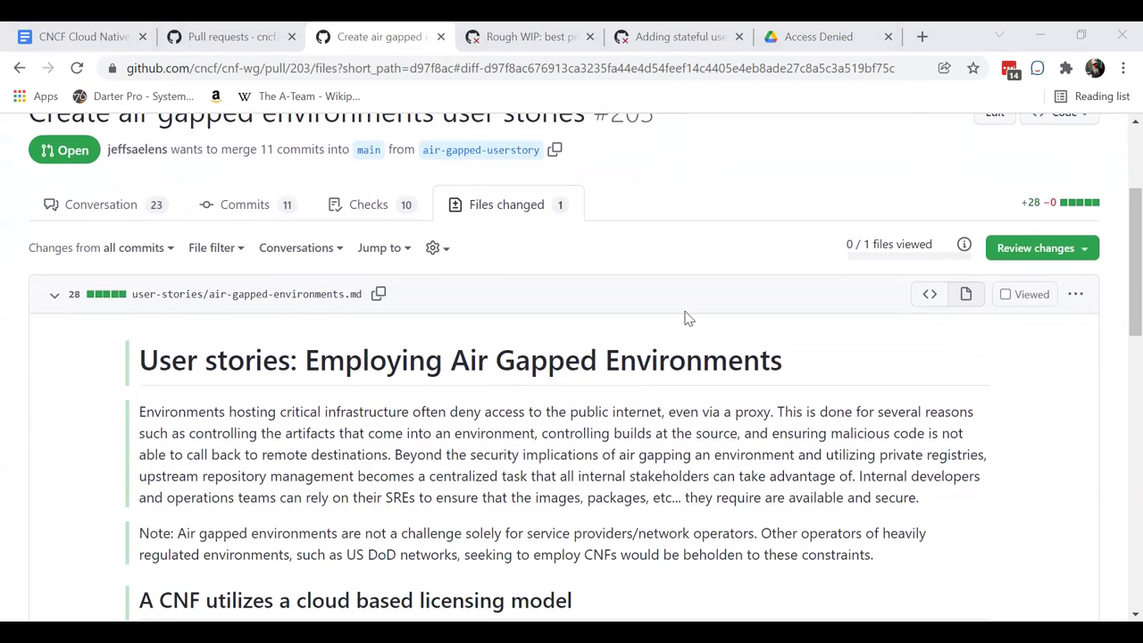
pyautogui.scroll(3, 684, 316)
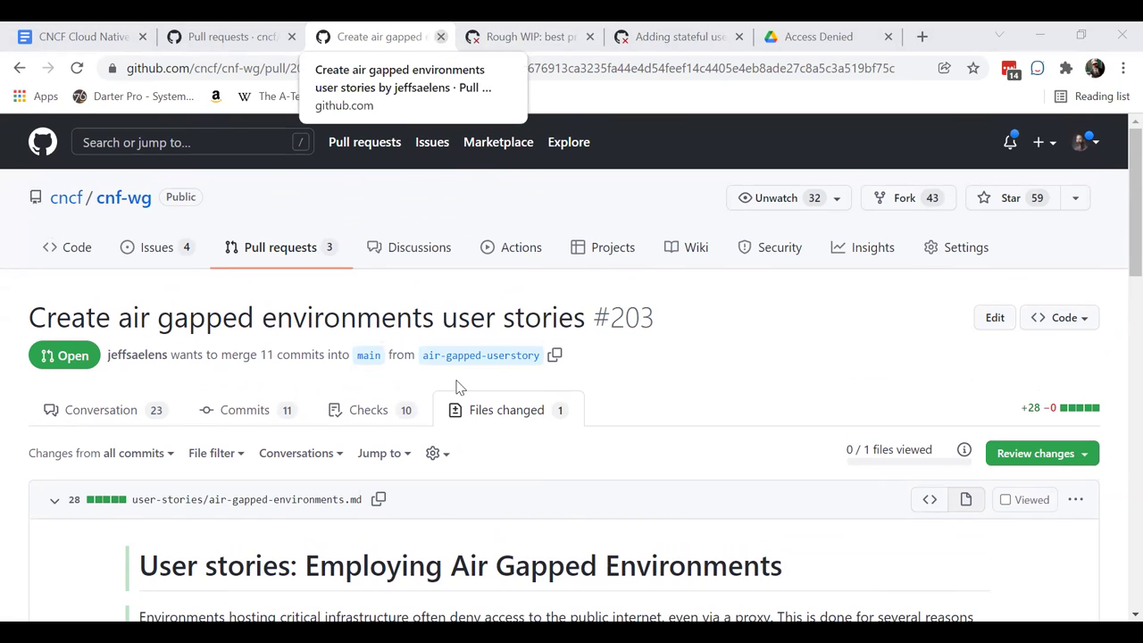
pyautogui.hotkey('ctrl', 'w')
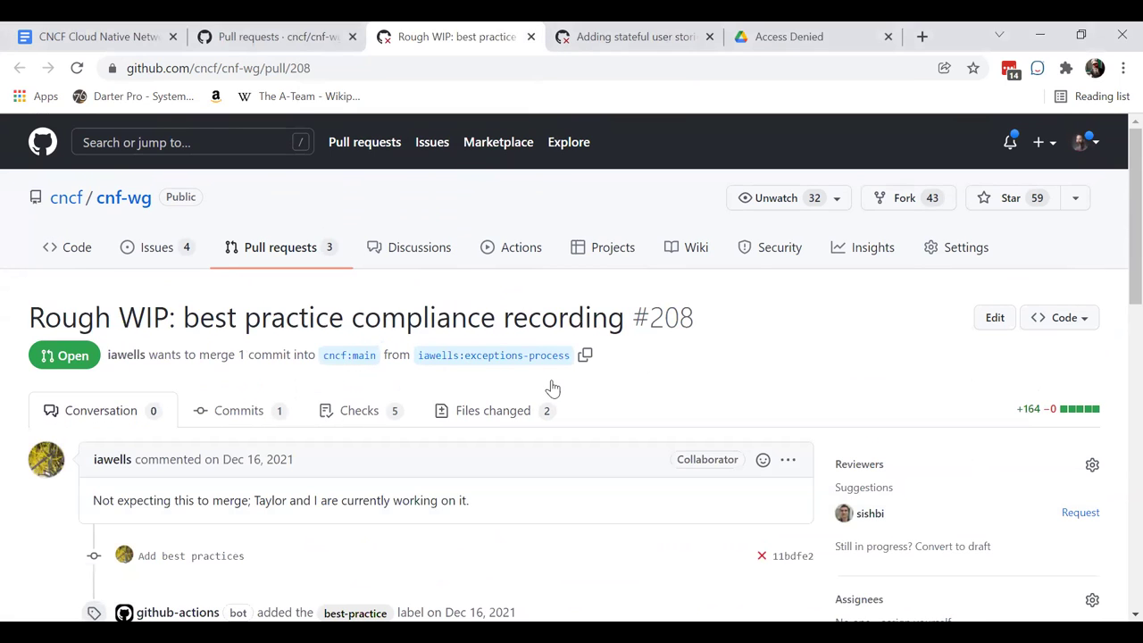
pyautogui.scroll(-3, 552, 388)
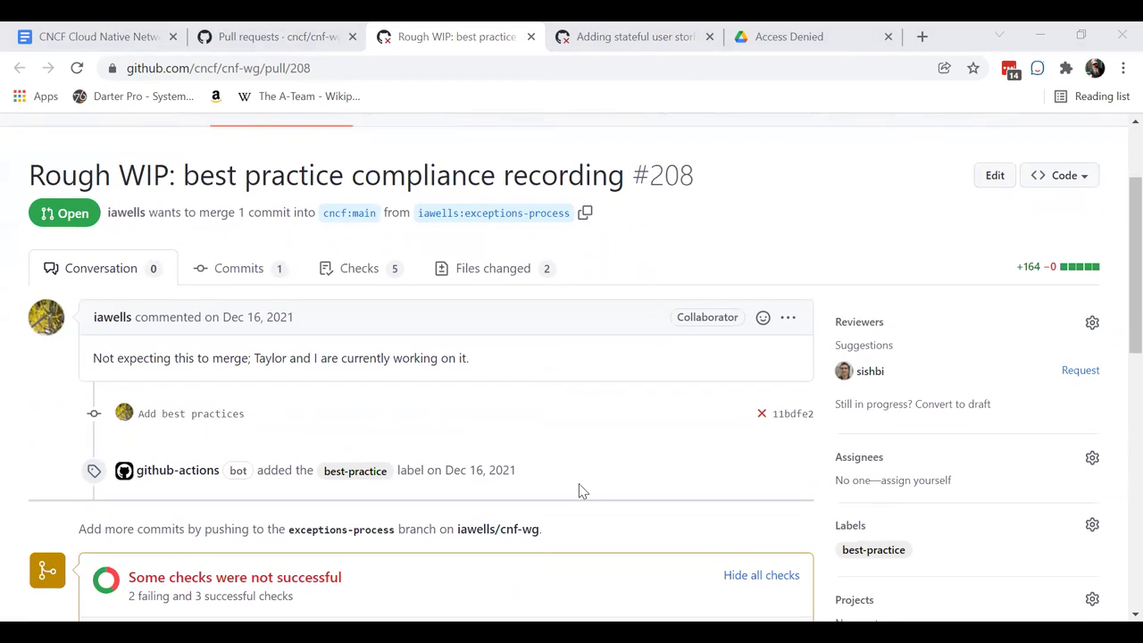
pyautogui.scroll(-1, 581, 491)
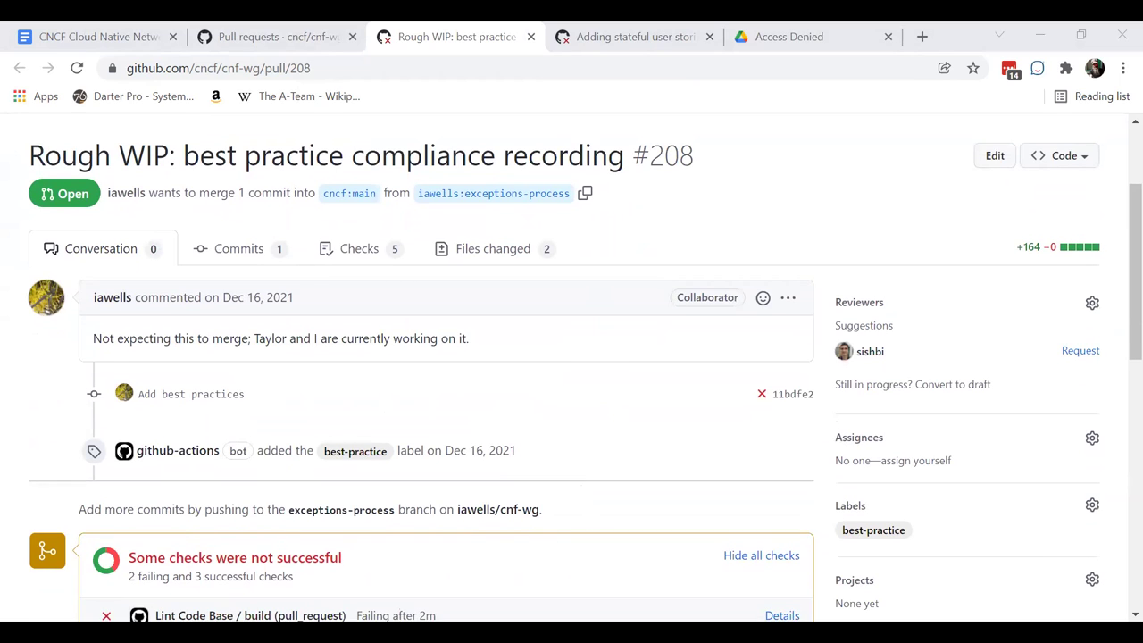
pyautogui.click(474, 26)
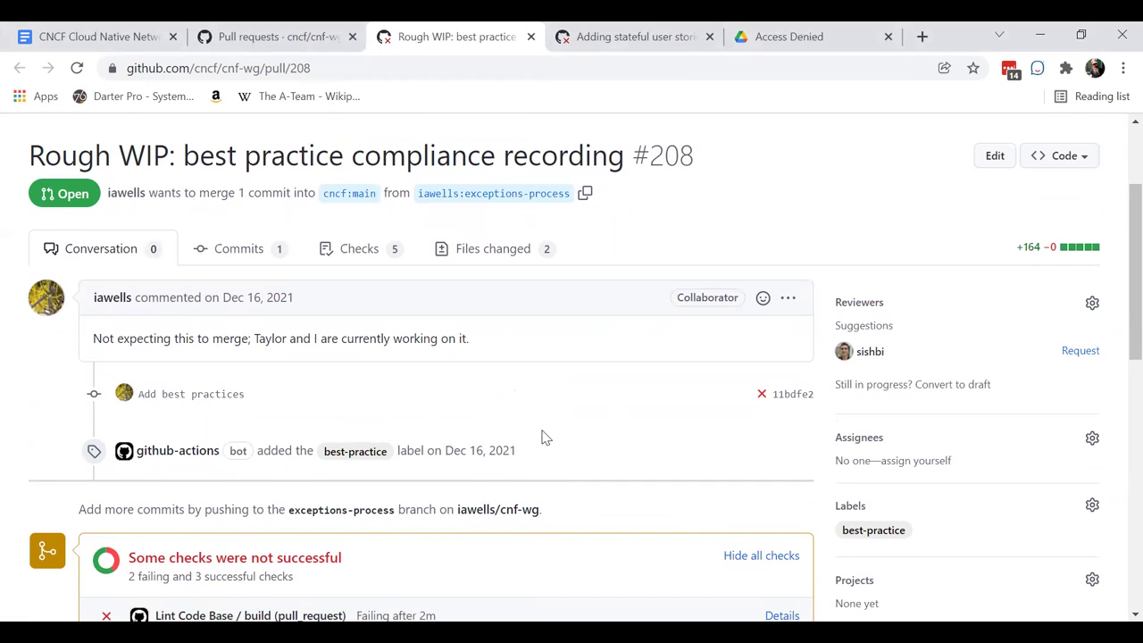
pyautogui.scroll(-1, 546, 437)
pyautogui.scroll(1, 545, 438)
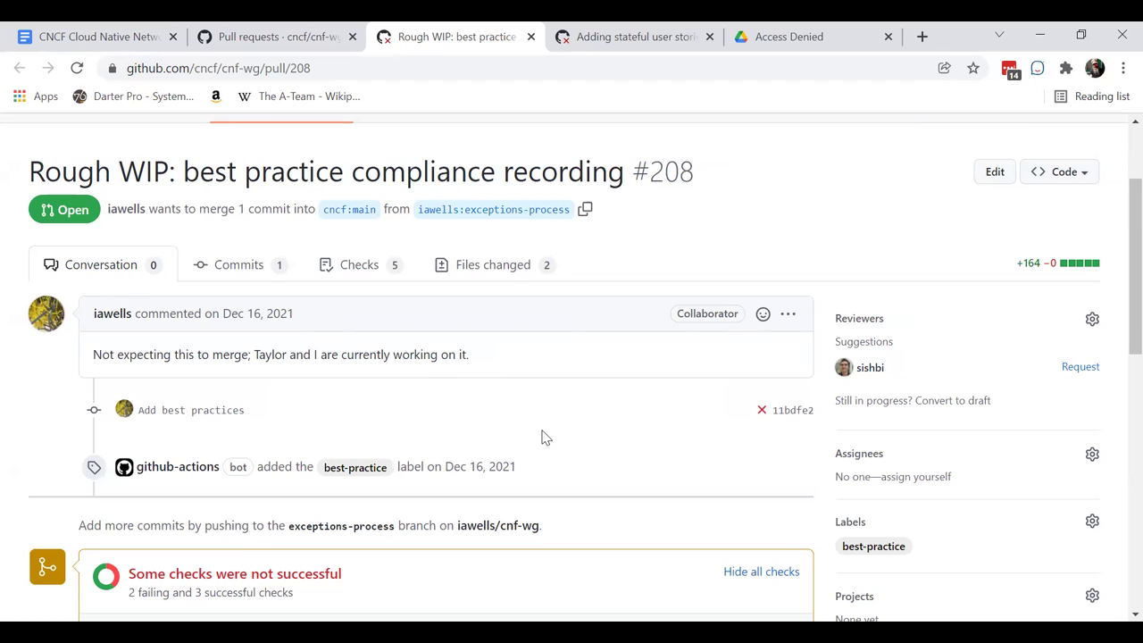
pyautogui.click(480, 267)
pyautogui.scroll(-5, 525, 409)
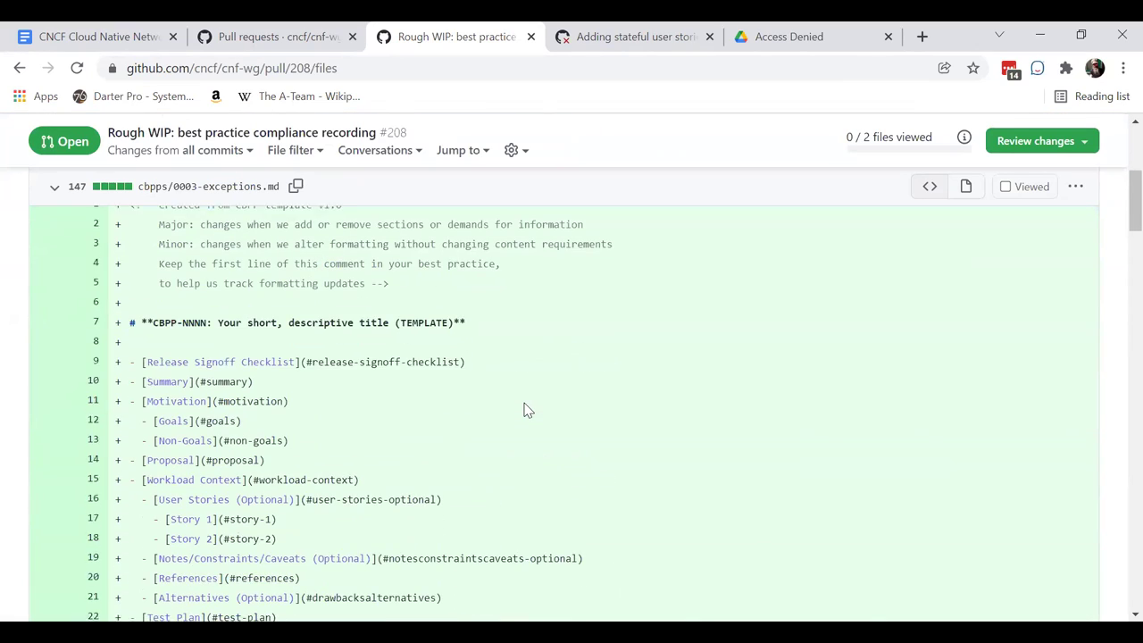
pyautogui.scroll(-4, 525, 409)
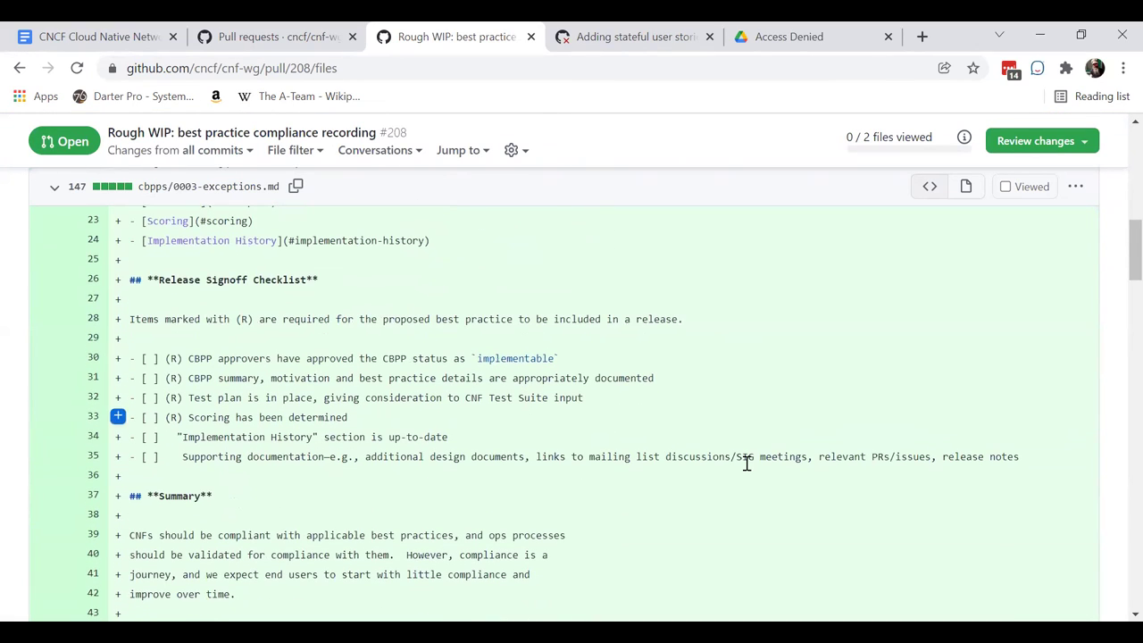
pyautogui.scroll(1, 890, 307)
pyautogui.scroll(5, 890, 307)
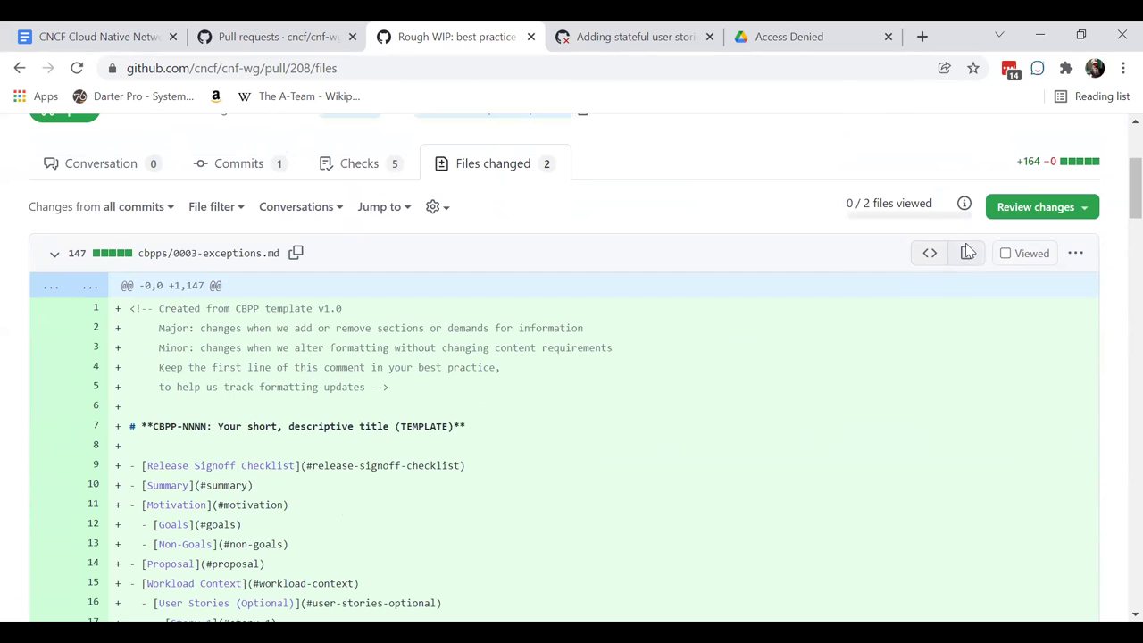
pyautogui.click(965, 255)
pyautogui.scroll(-10, 776, 431)
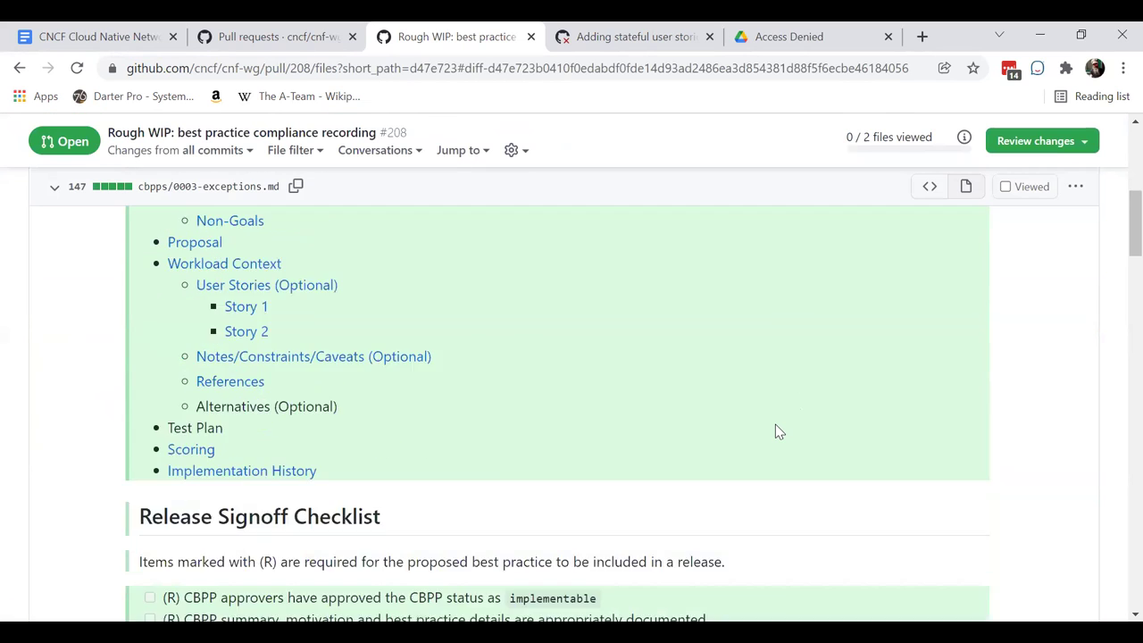
pyautogui.scroll(-4, 776, 431)
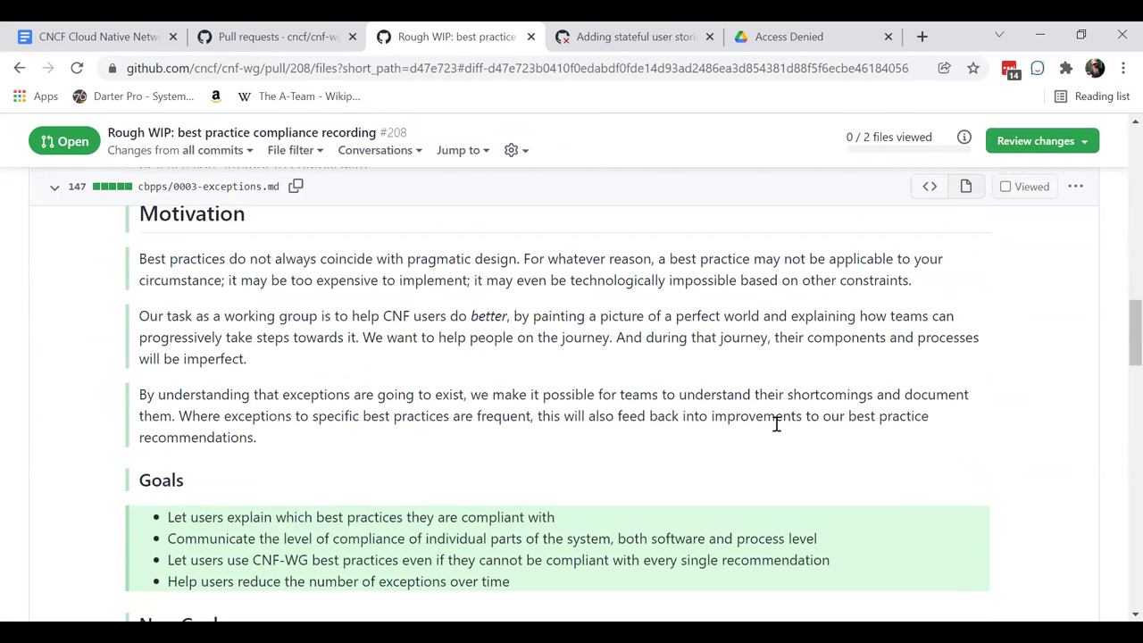
pyautogui.scroll(-1, 776, 431)
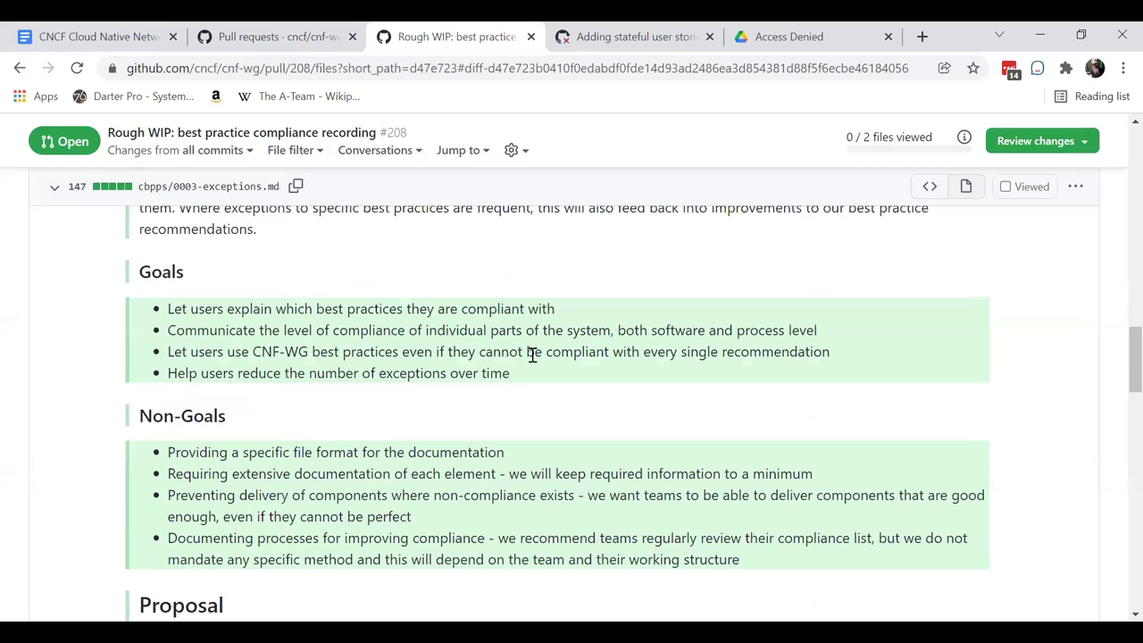
pyautogui.tripleClick(514, 308)
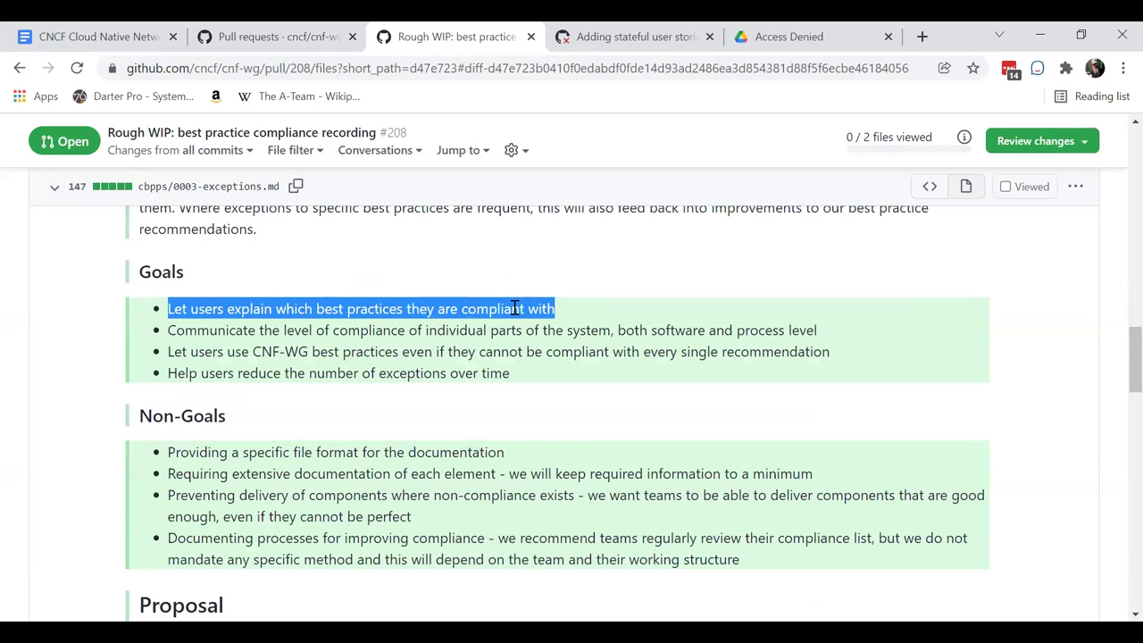
pyautogui.scroll(-4, 513, 308)
pyautogui.scroll(-8, 513, 309)
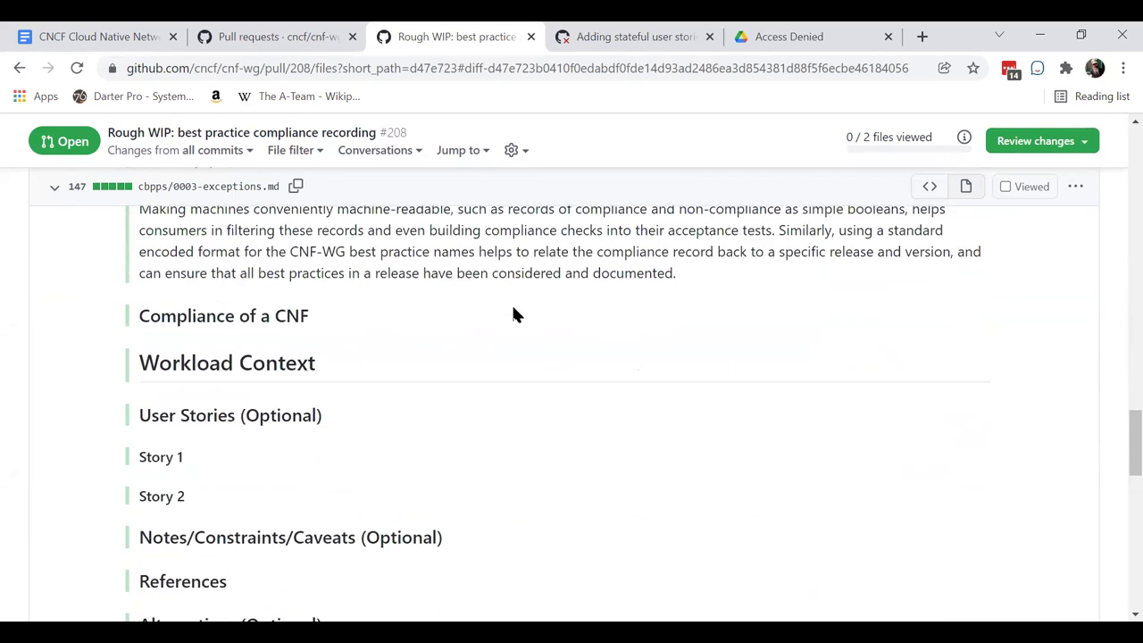
pyautogui.scroll(-2, 514, 312)
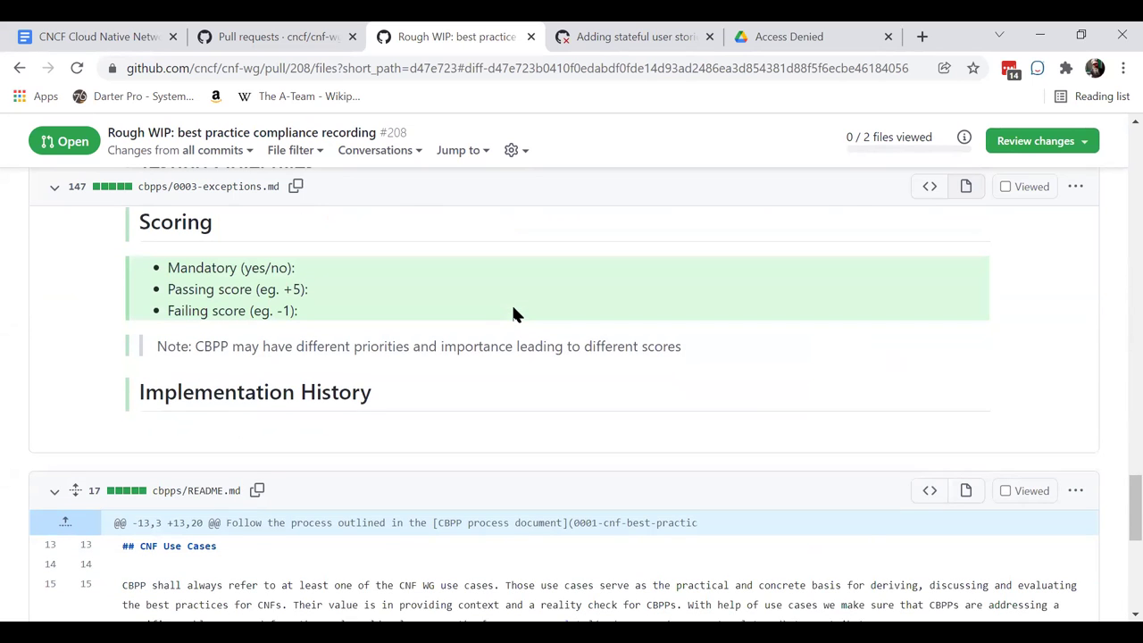
pyautogui.scroll(8, 513, 313)
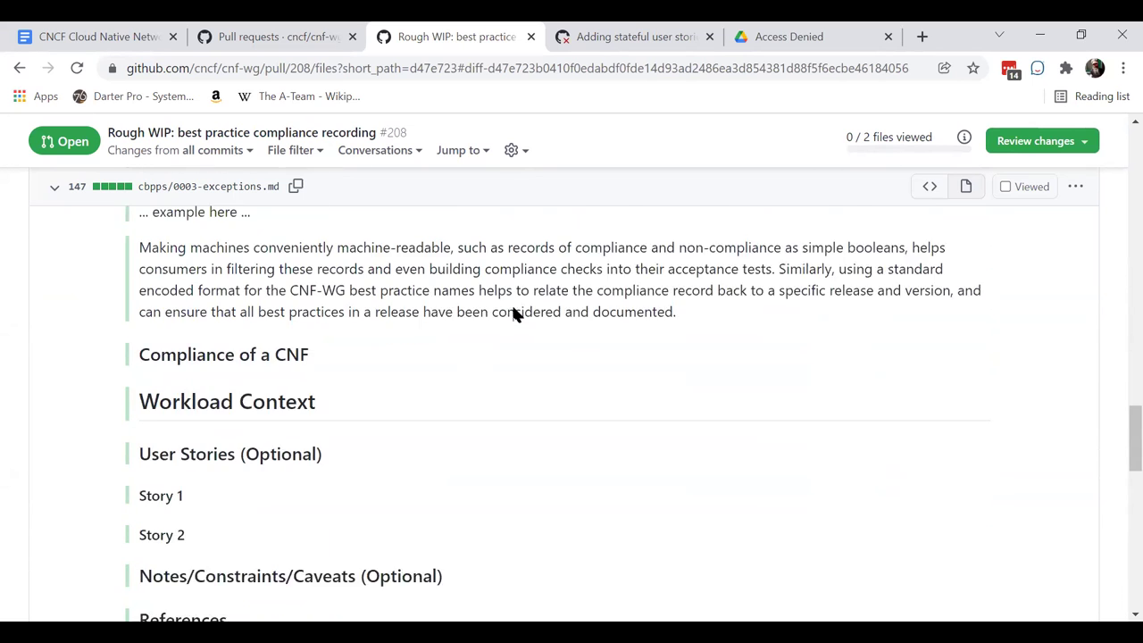
pyautogui.scroll(15, 515, 307)
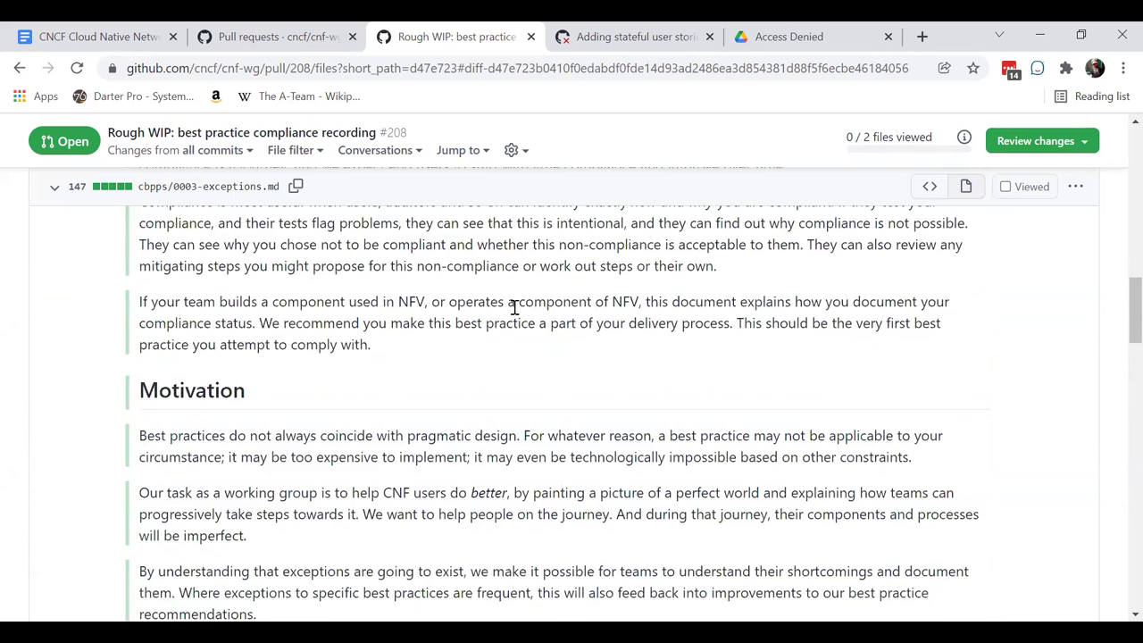
pyautogui.scroll(8, 513, 310)
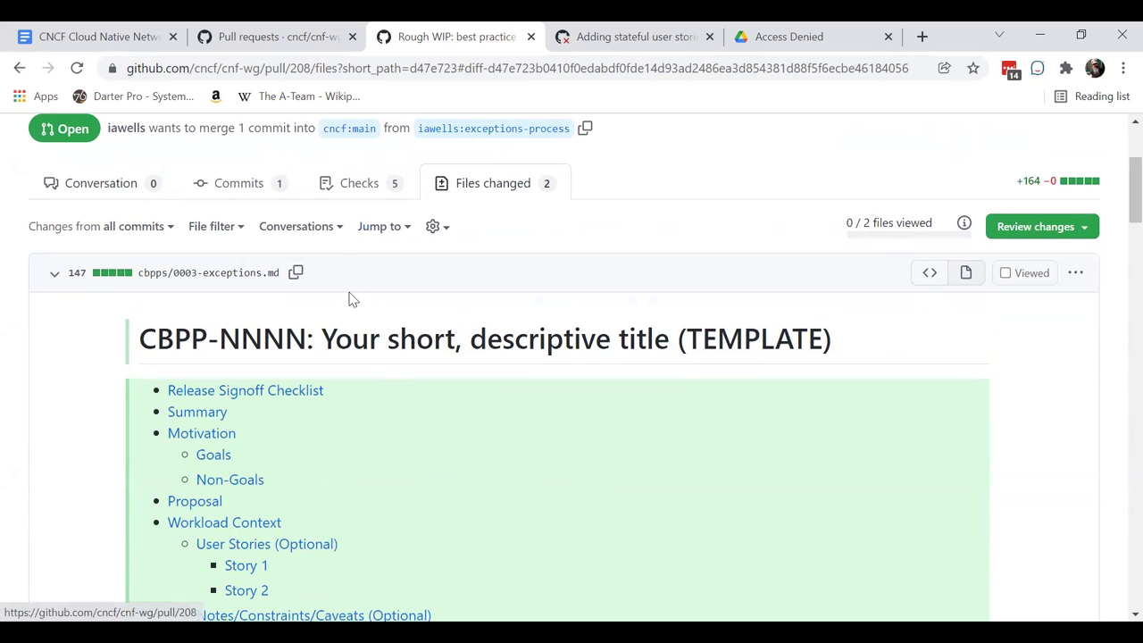
# - Scroll through PR #208's conversation, reviewing the comment and failing Lint Code Base and spellcheck checks
pyautogui.scroll(-3, 447, 457)
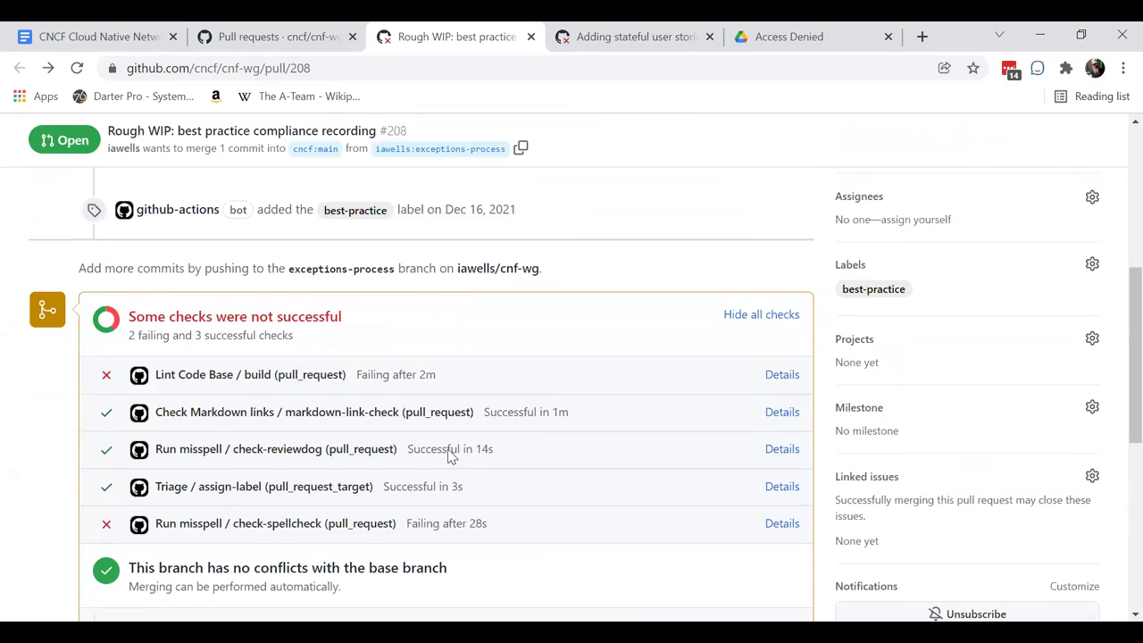
pyautogui.scroll(5, 451, 455)
pyautogui.scroll(-3, 451, 455)
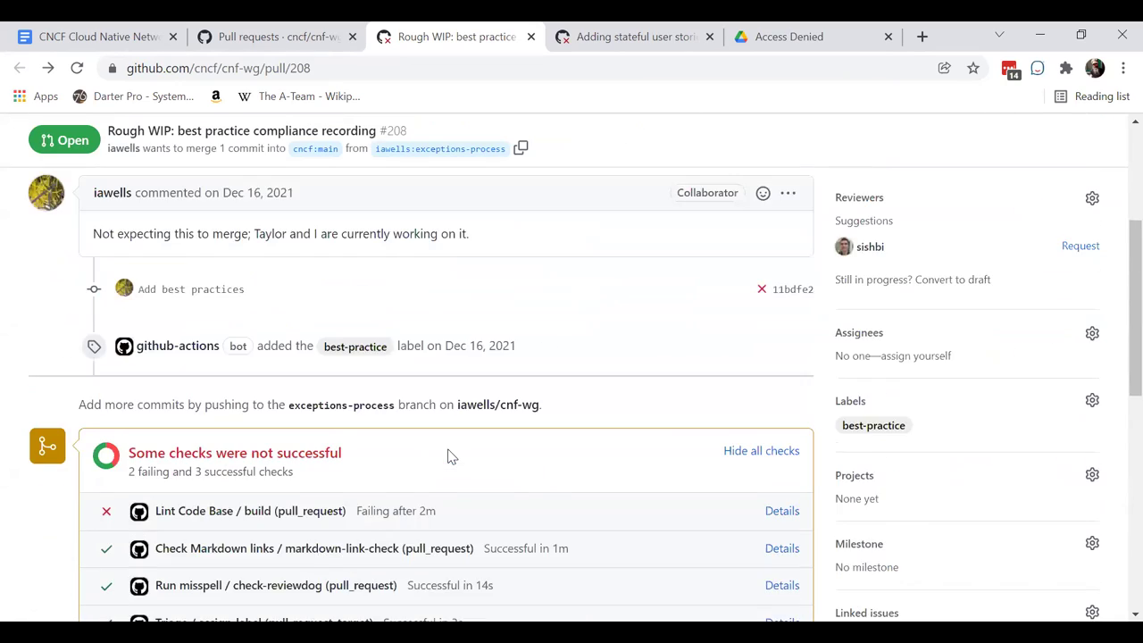
pyautogui.scroll(-5, 451, 457)
pyautogui.scroll(8, 451, 456)
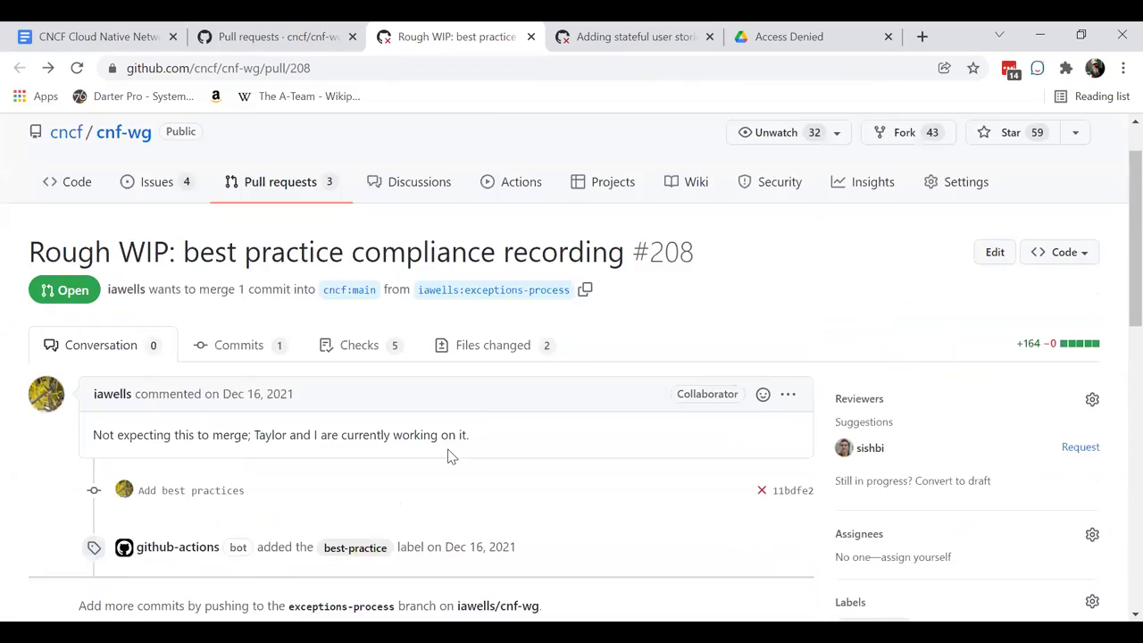
pyautogui.scroll(1, 451, 457)
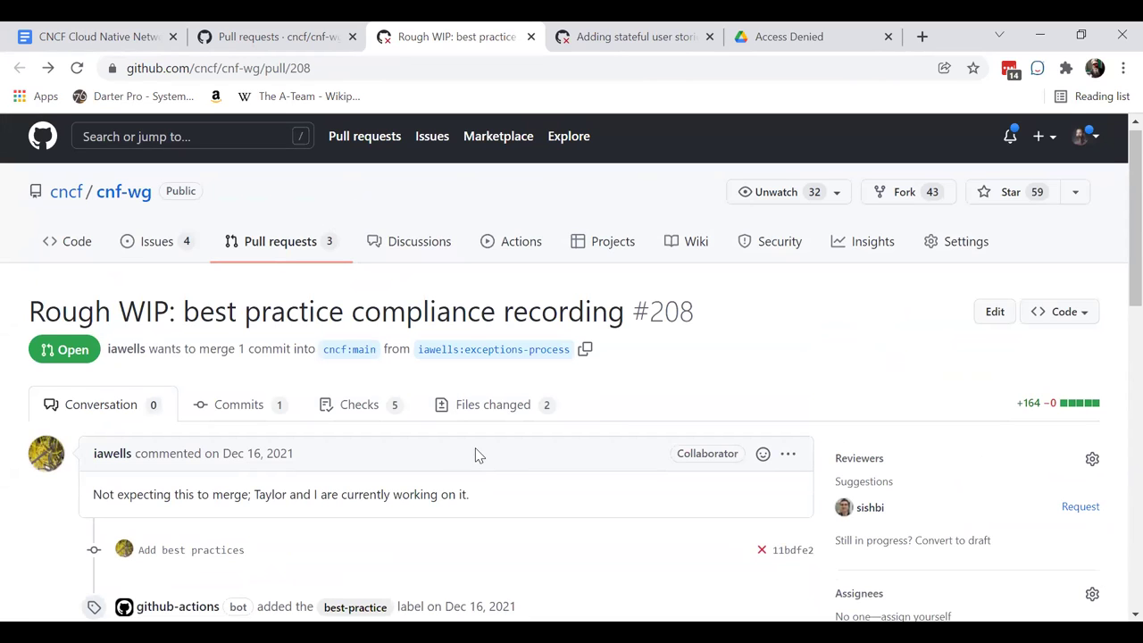
pyautogui.scroll(-3, 498, 475)
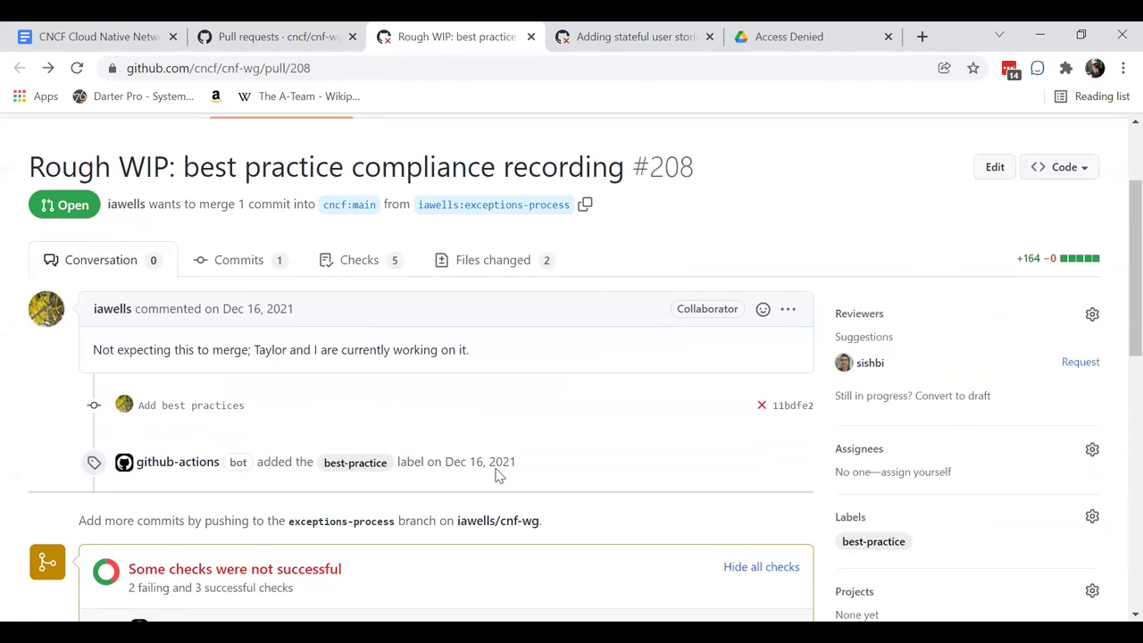
pyautogui.scroll(-1, 498, 475)
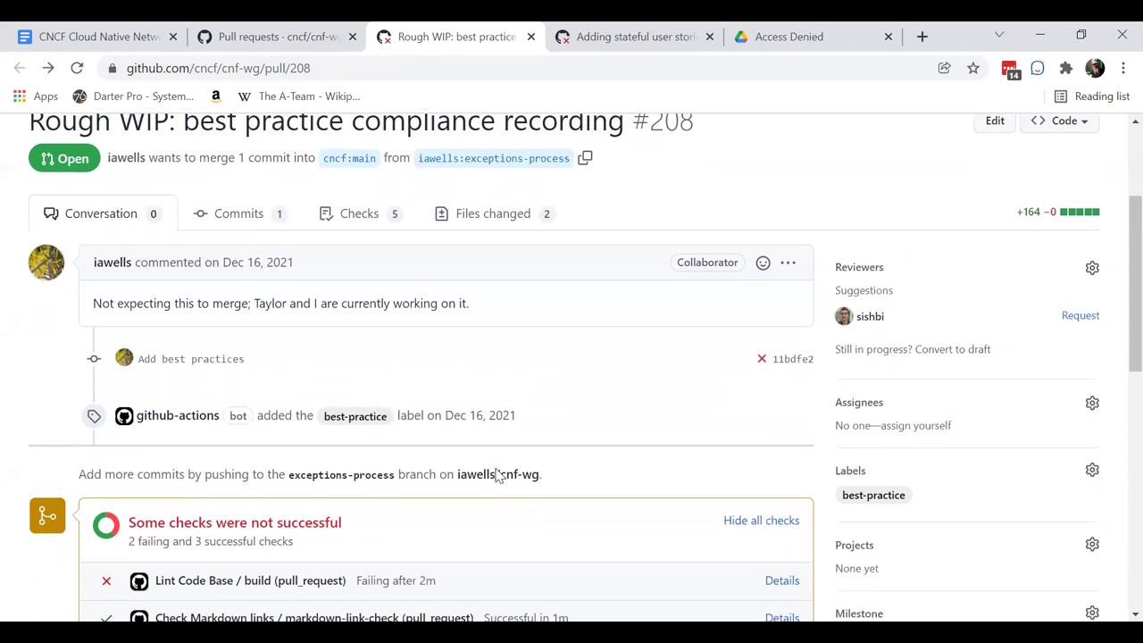
pyautogui.scroll(-1, 558, 421)
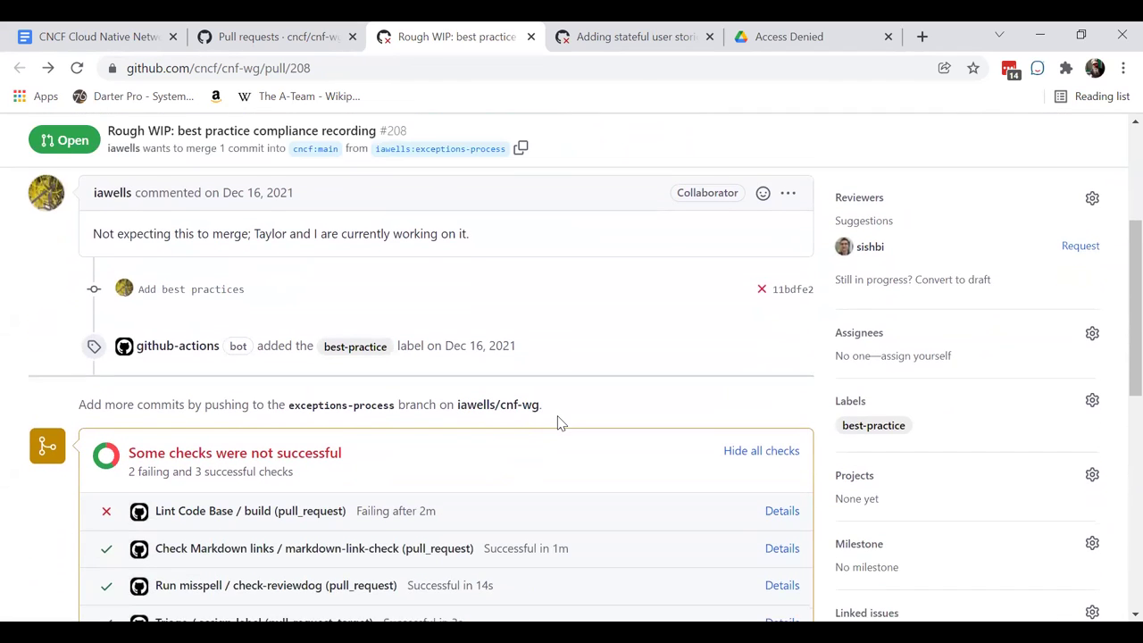
pyautogui.scroll(2, 559, 422)
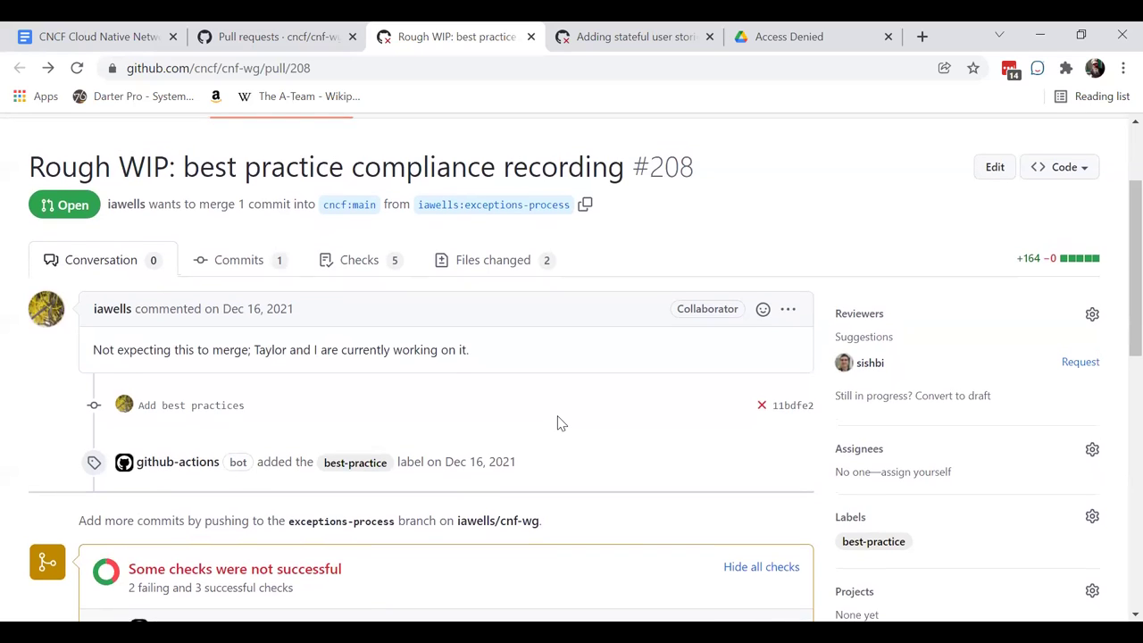
pyautogui.scroll(-5, 405, 395)
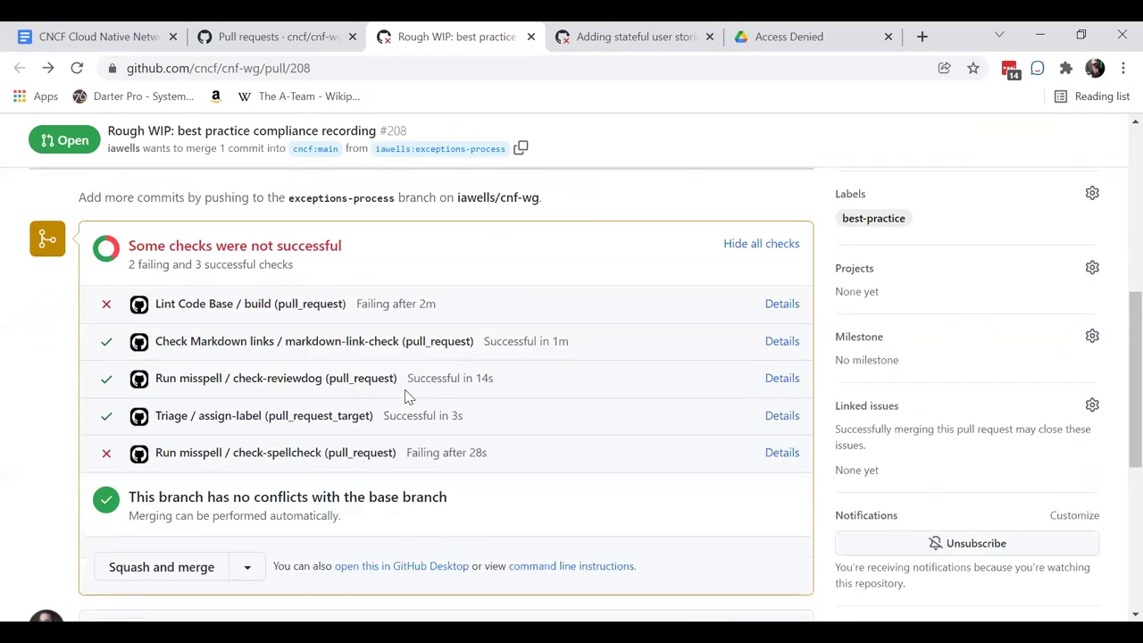
pyautogui.scroll(1, 406, 395)
pyautogui.scroll(5, 391, 306)
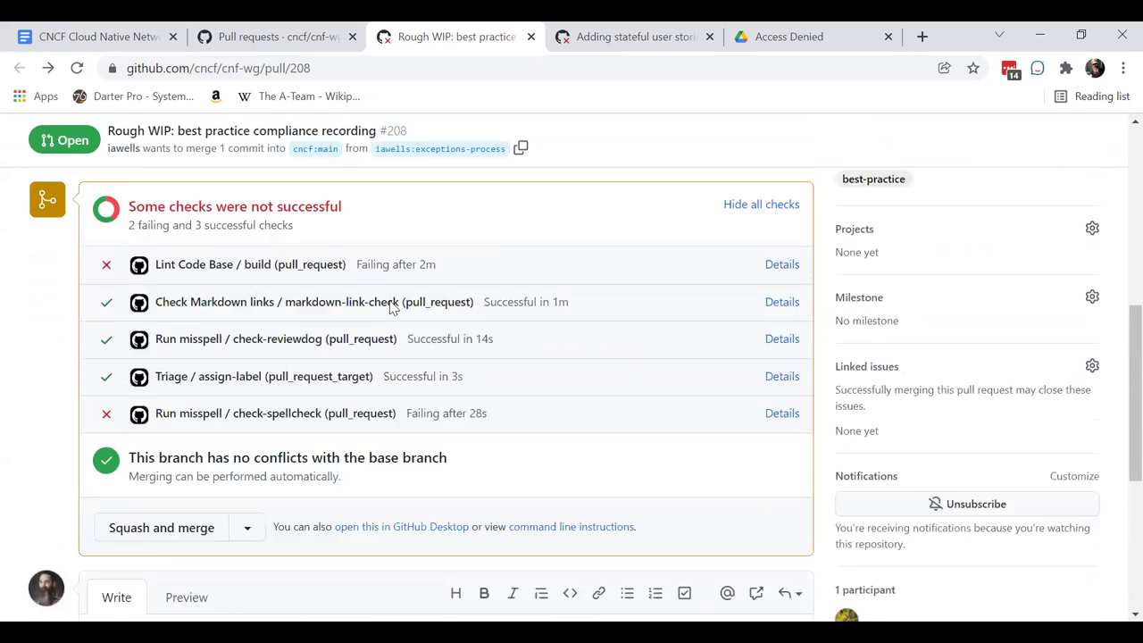
pyautogui.scroll(3, 487, 309)
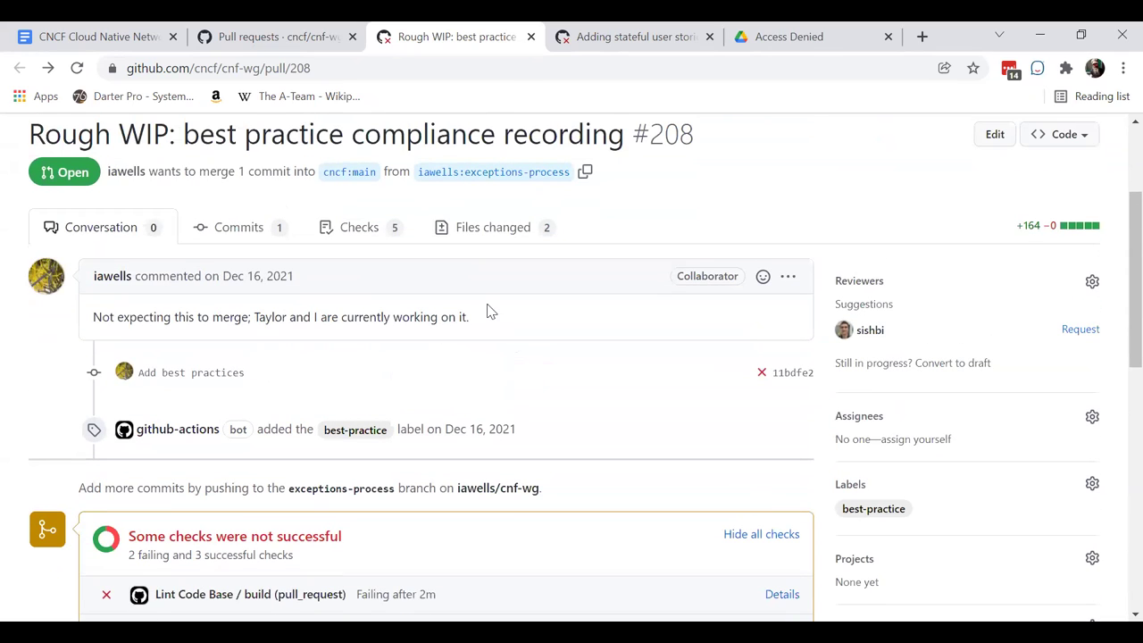
# - Open PR #208's reviewer picker and tick two working group members as reviewers
pyautogui.click(1092, 281)
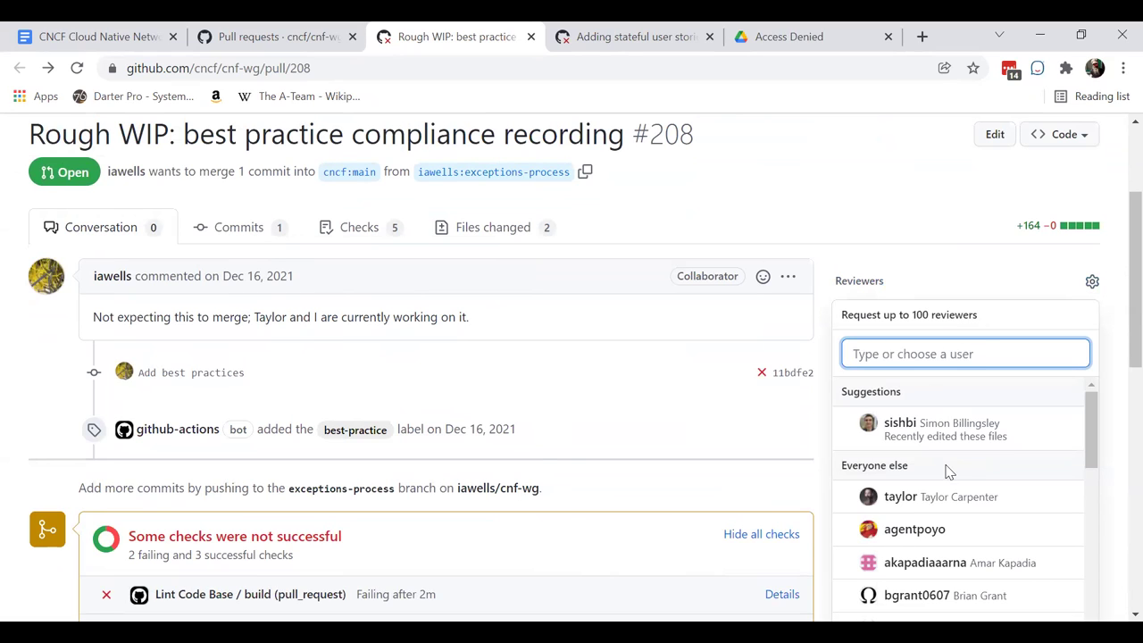
pyautogui.press('Down')
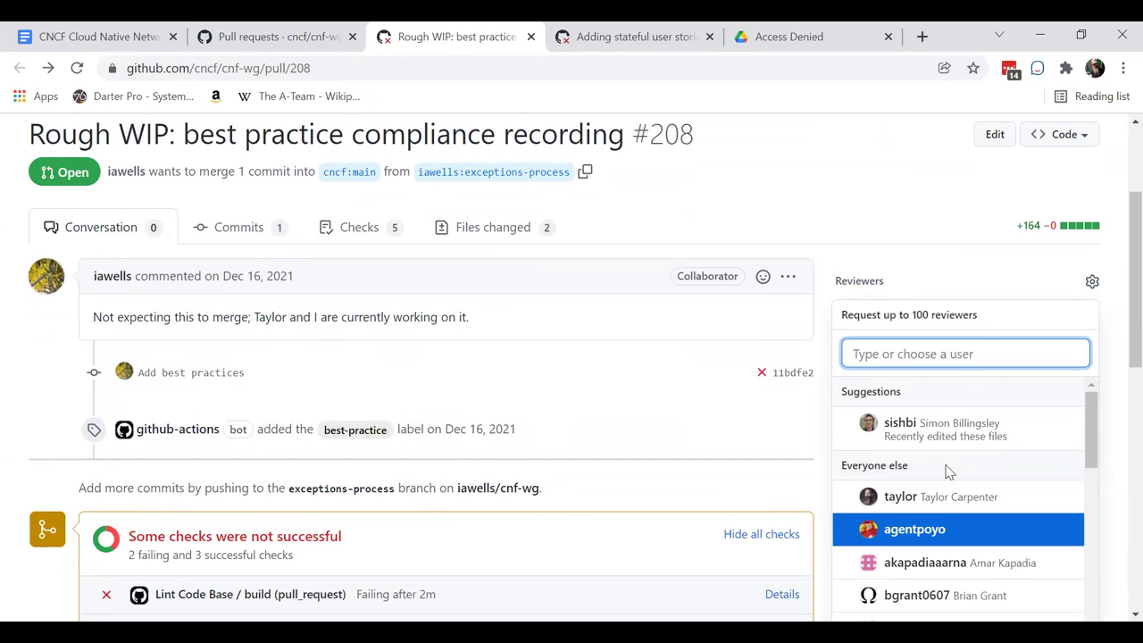
pyautogui.scroll(-1, 949, 473)
pyautogui.press('Down')
pyautogui.press('Down')
pyautogui.press('Down')
pyautogui.press('Down')
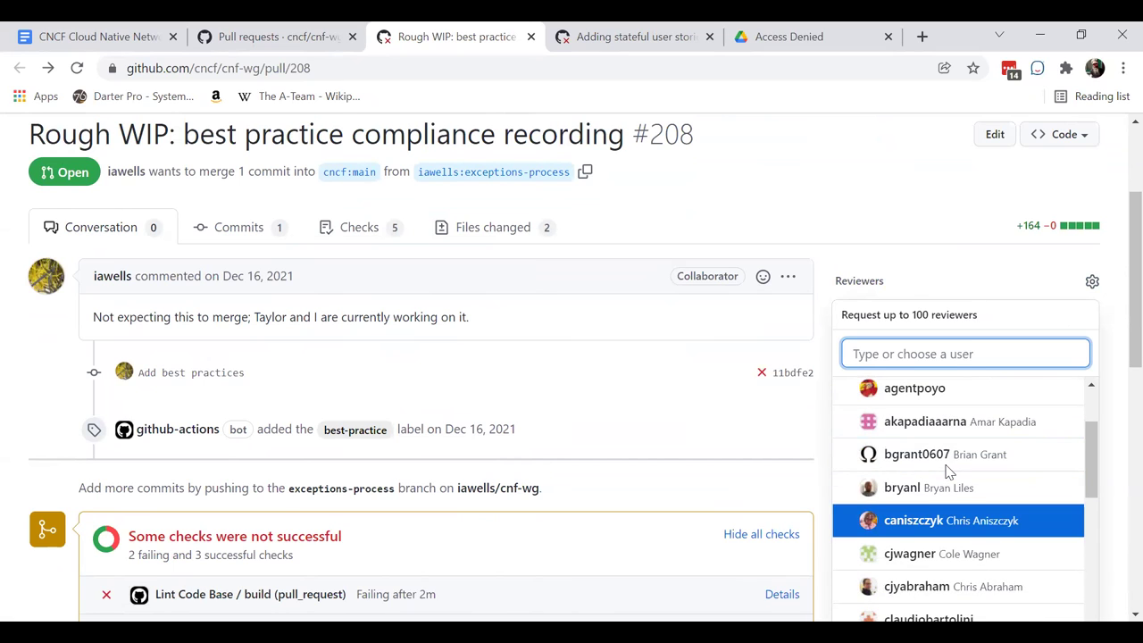
pyautogui.press('Down')
pyautogui.press('Down')
pyautogui.press('Down')
pyautogui.press('Down')
pyautogui.press('Down')
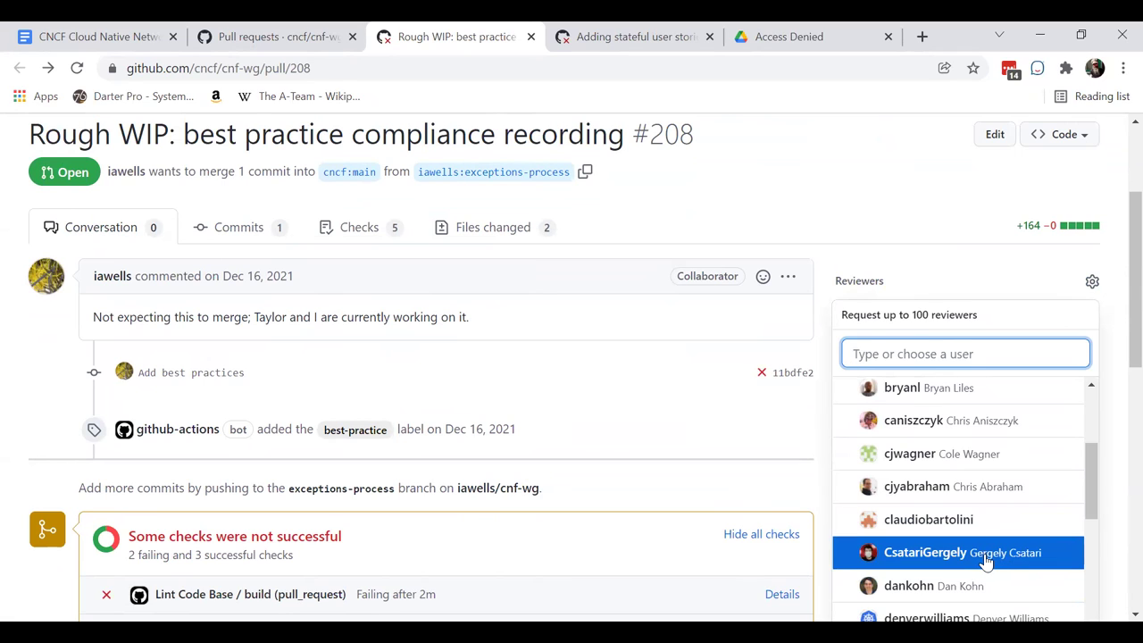
pyautogui.scroll(-1, 986, 560)
pyautogui.scroll(-3, 985, 560)
pyautogui.click(989, 522)
pyautogui.press('Down')
pyautogui.press('Down')
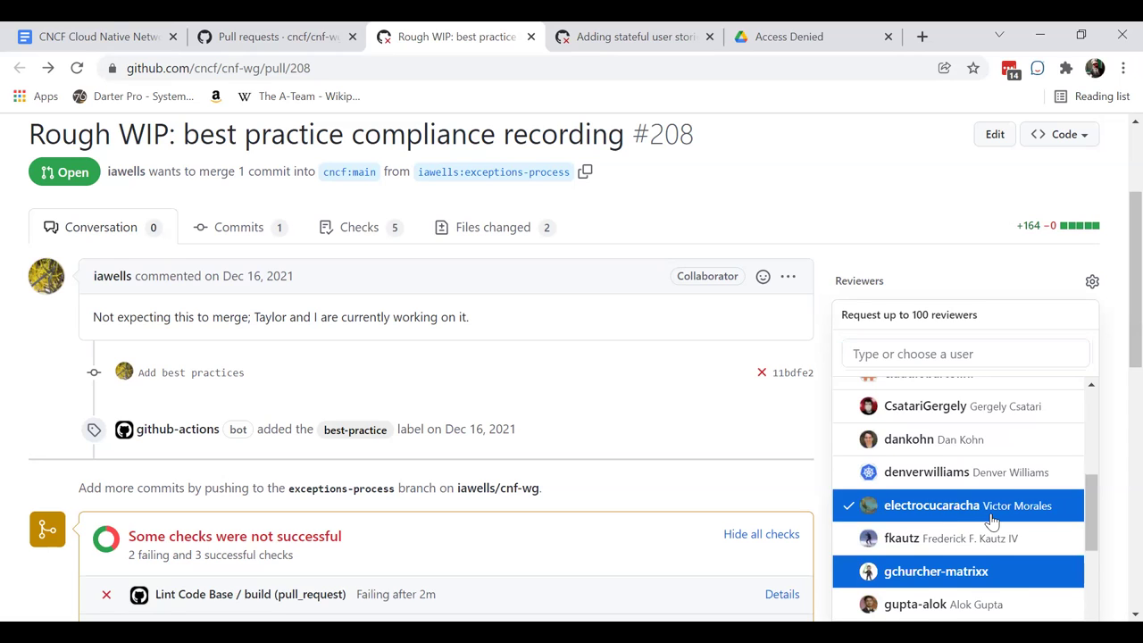
pyautogui.click(992, 538)
pyautogui.scroll(-2, 991, 543)
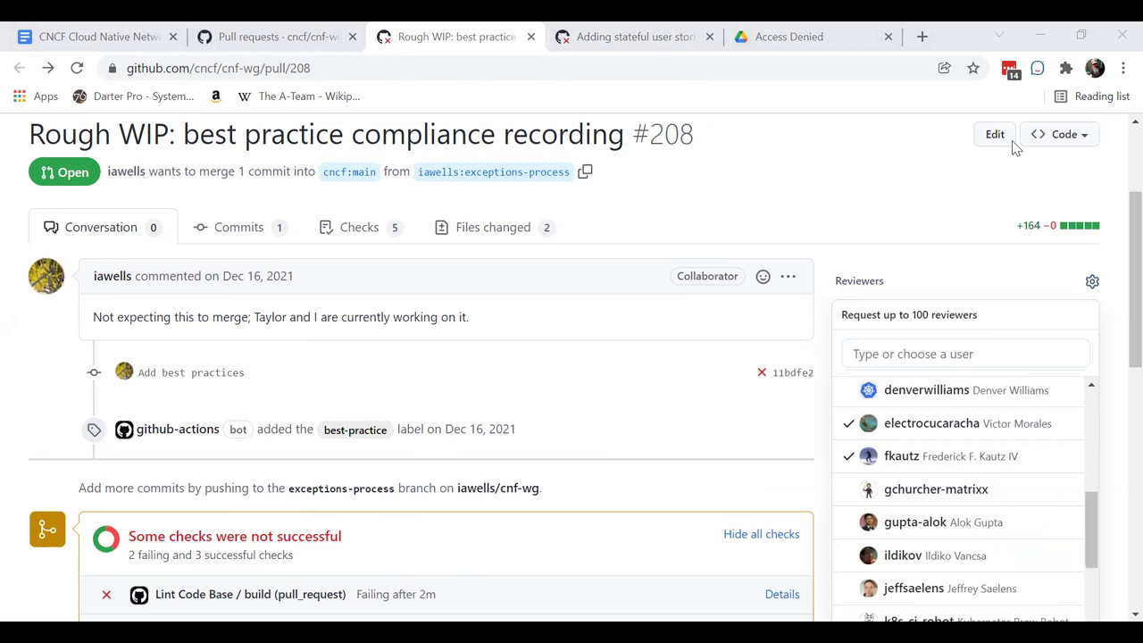
pyautogui.scroll(-1, 960, 500)
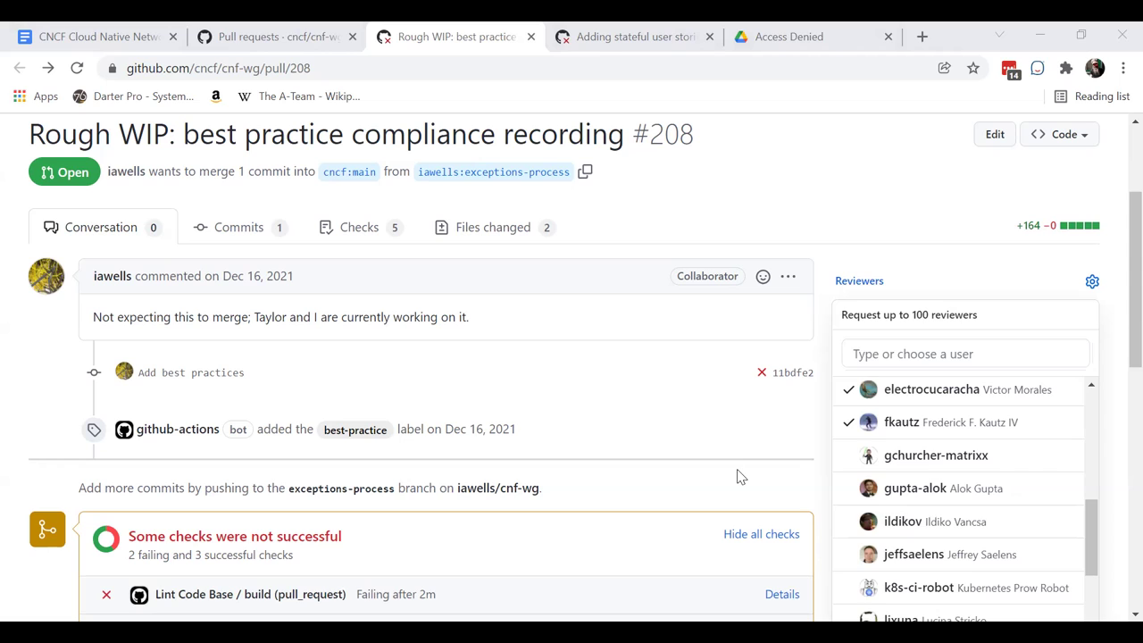
# - Add three more candidates from the dropdown as requested reviewers on PR #208
pyautogui.press('Down')
pyautogui.press('Down')
pyautogui.press('Up')
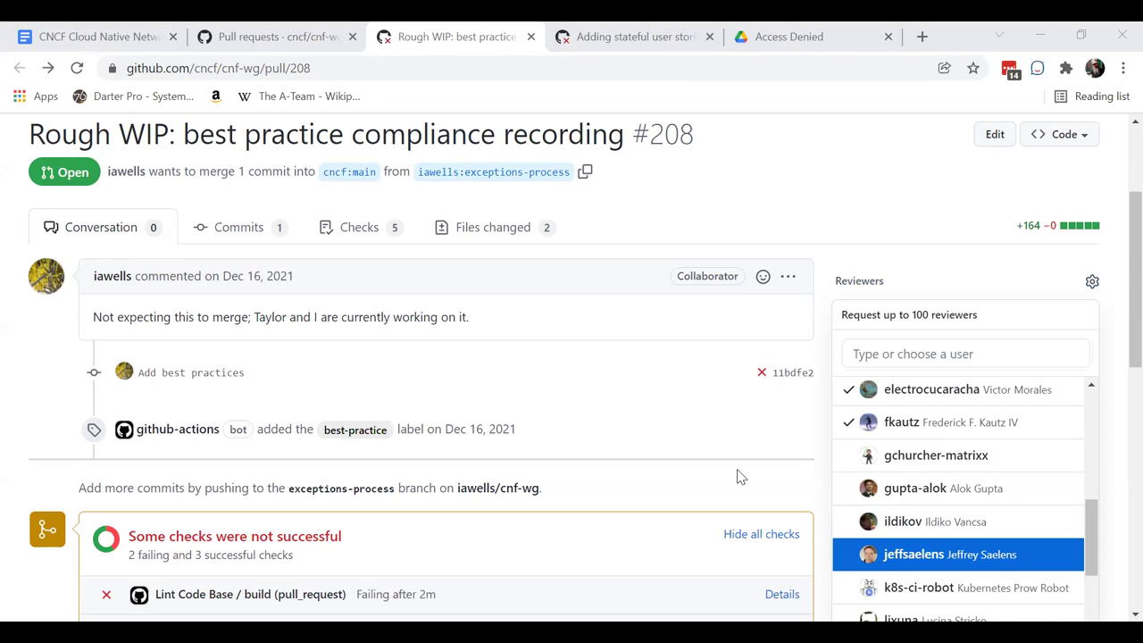
pyautogui.press('Up')
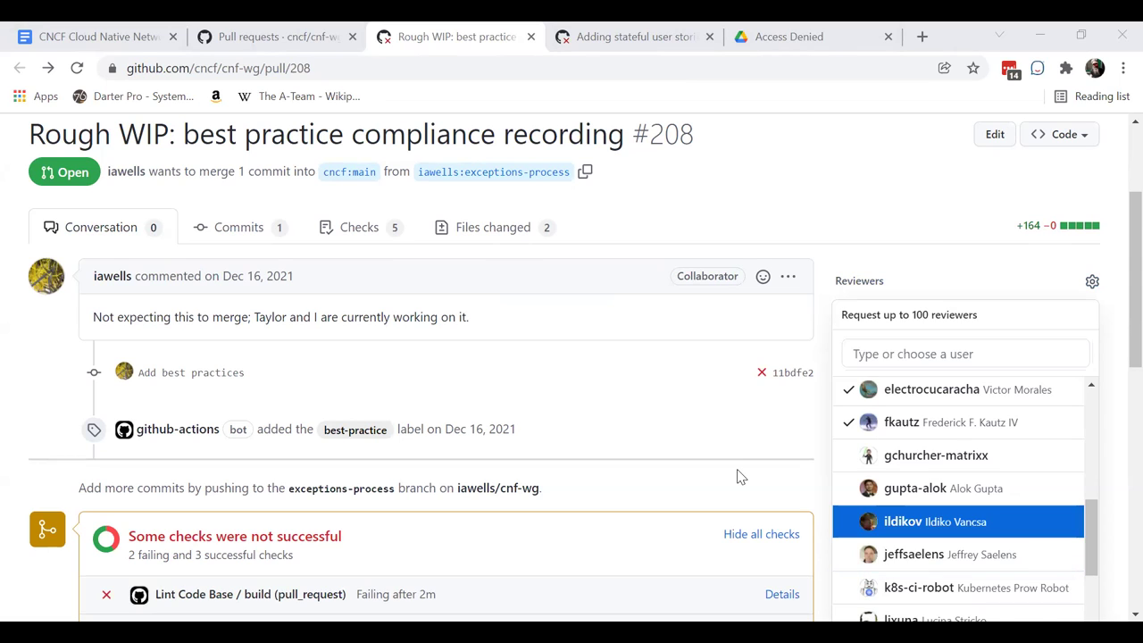
pyautogui.press('Return')
pyautogui.press('Down')
pyautogui.press('Down')
pyautogui.press('Down')
pyautogui.press('Down')
pyautogui.press('Down')
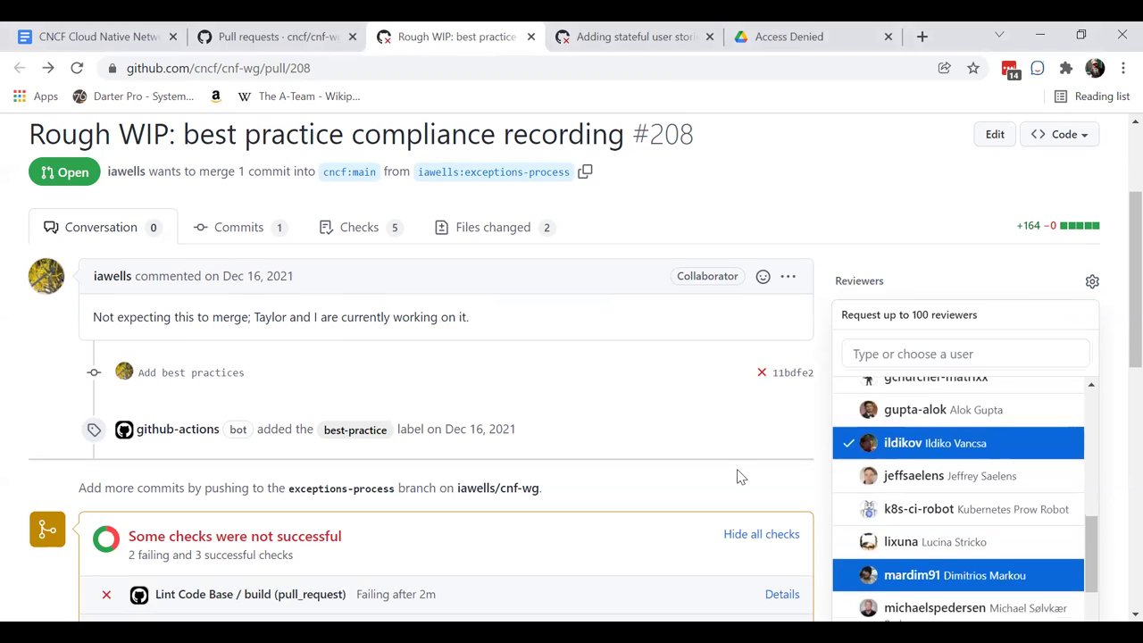
pyautogui.press('Down')
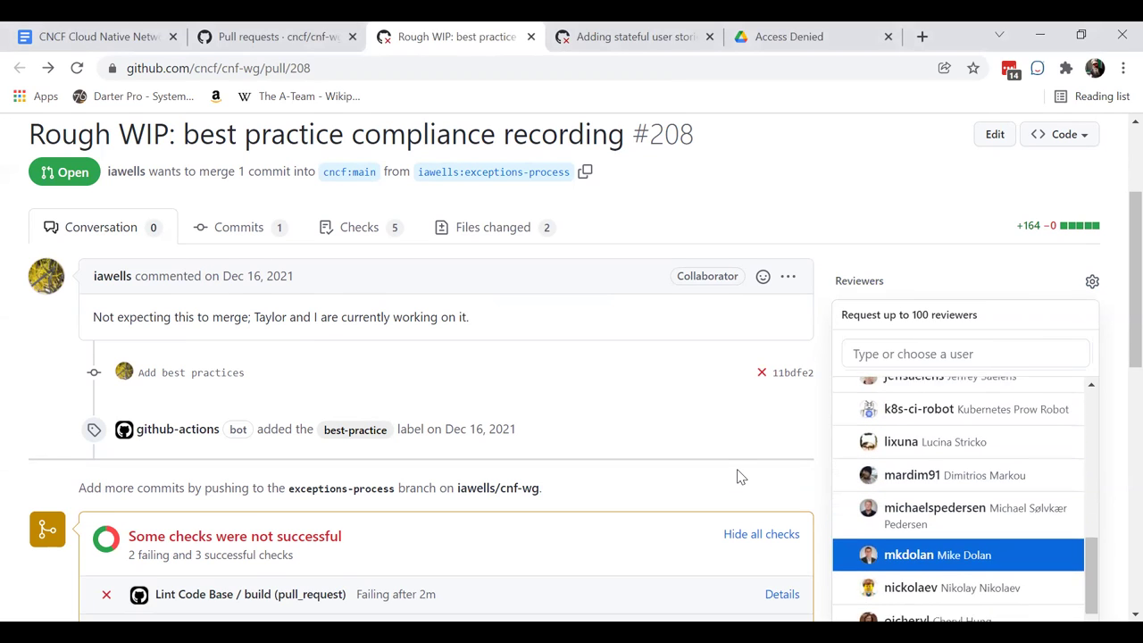
pyautogui.press('Down')
pyautogui.press('Down')
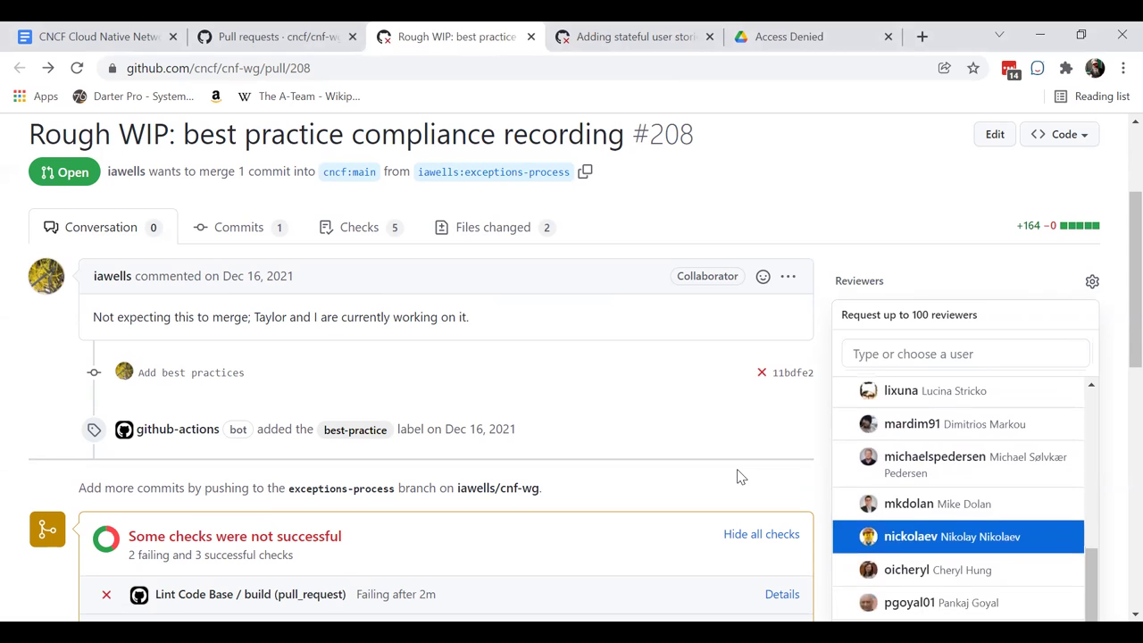
pyautogui.press('Down')
pyautogui.press('Return')
pyautogui.press('Down')
pyautogui.press('Down')
pyautogui.press('Down')
pyautogui.press('Down')
pyautogui.press('Down')
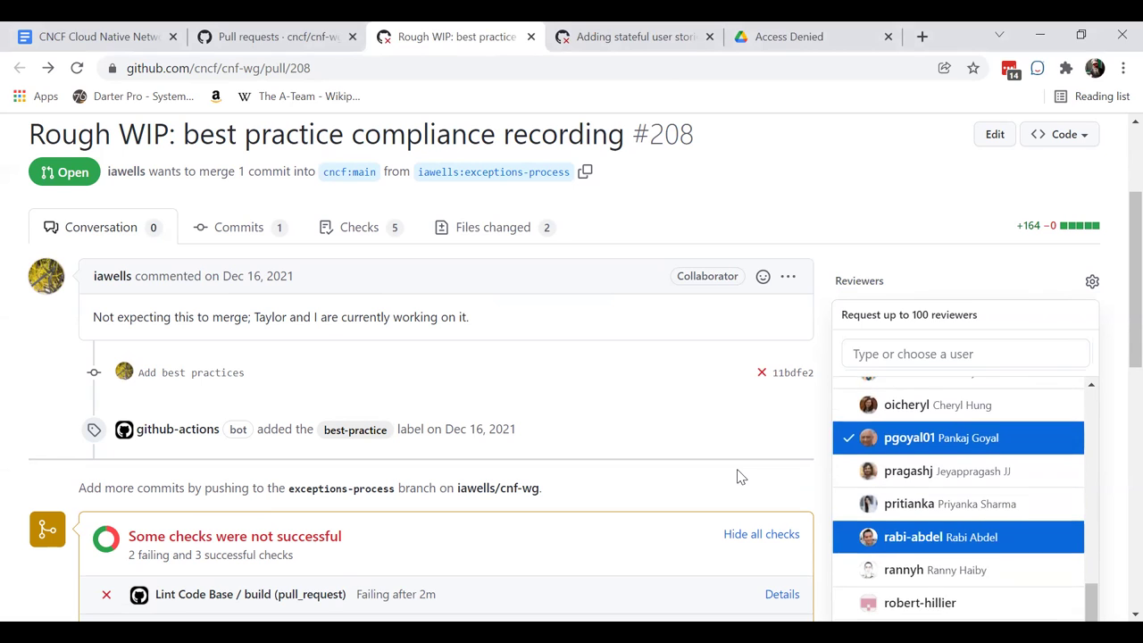
pyautogui.press('Up')
pyautogui.press('Up')
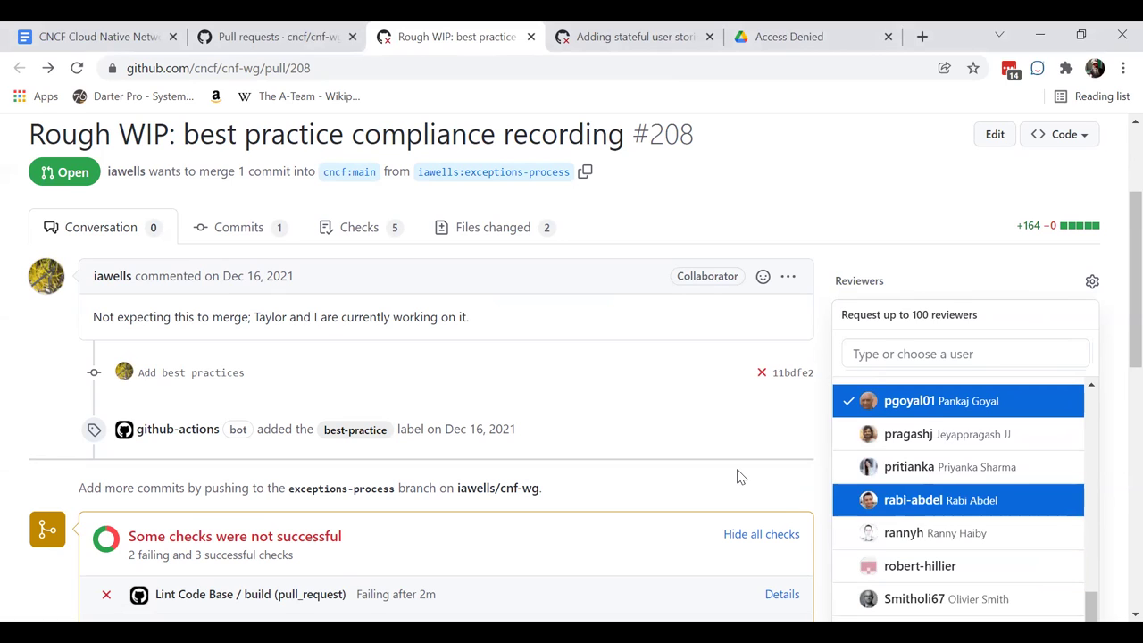
pyautogui.press('Down')
pyautogui.press('Return')
# - Add five more reviewers to reach ten, then close the dropdown to apply the requests
pyautogui.press('Up')
pyautogui.press('Return')
pyautogui.press('Down')
pyautogui.press('Down')
pyautogui.press('Down')
pyautogui.press('Down')
pyautogui.press('Up')
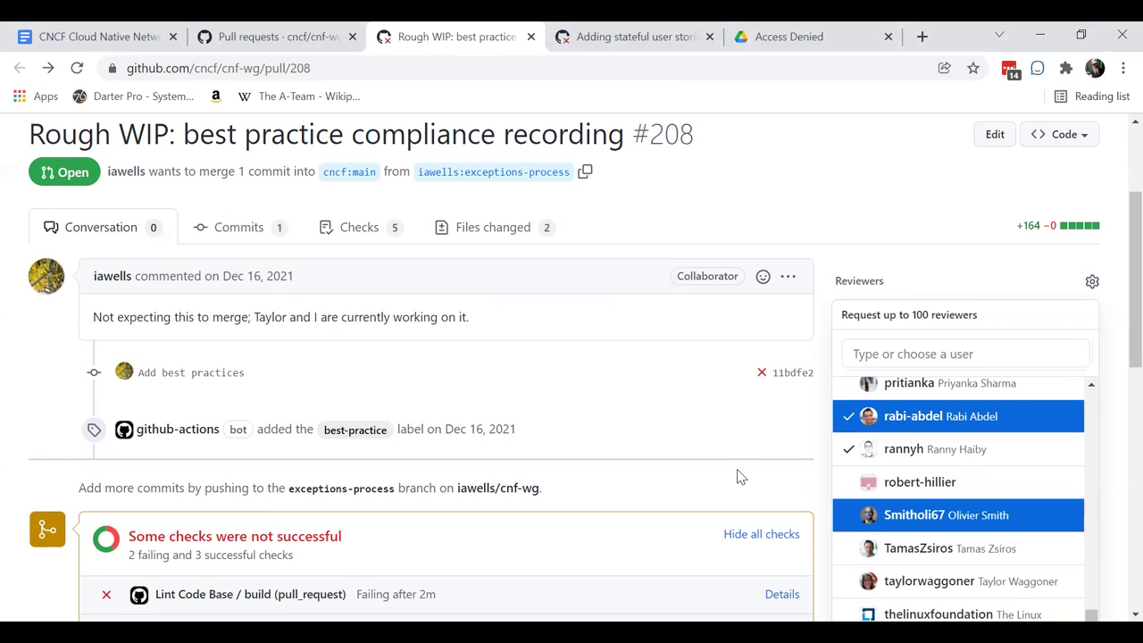
pyautogui.press('Return')
pyautogui.press('Down')
pyautogui.press('Down')
pyautogui.press('Down')
pyautogui.press('Down')
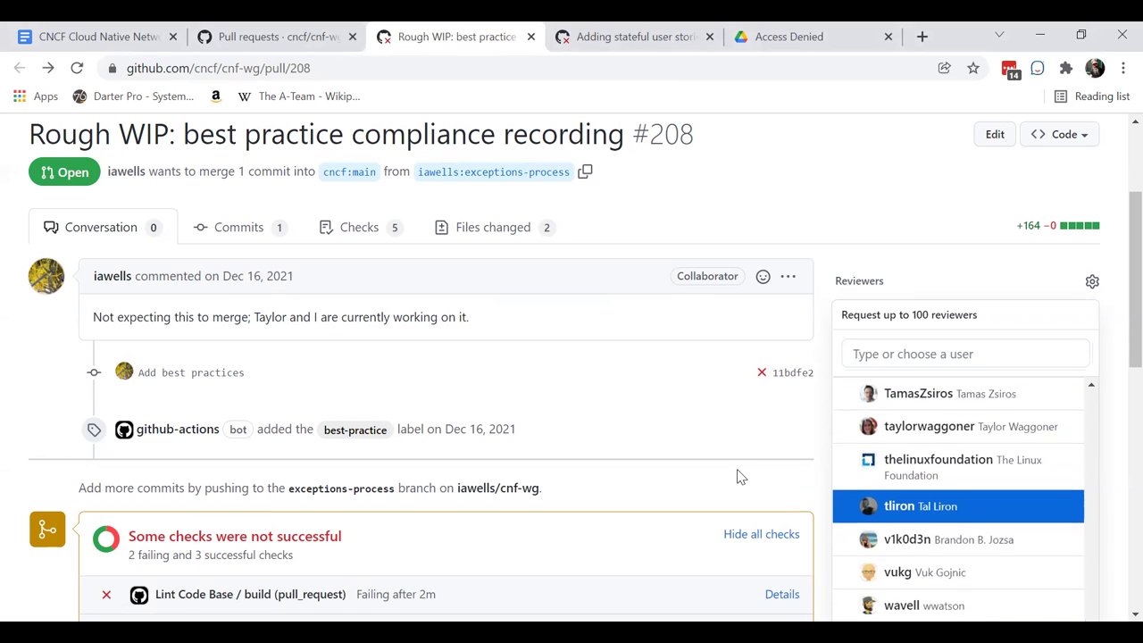
pyautogui.press('Down')
pyautogui.press('Down')
pyautogui.press('Return')
pyautogui.press('Up')
pyautogui.press('Up')
pyautogui.press('Return')
pyautogui.press('Down')
pyautogui.press('Down')
pyautogui.press('Down')
pyautogui.press('Up')
pyautogui.press('Down')
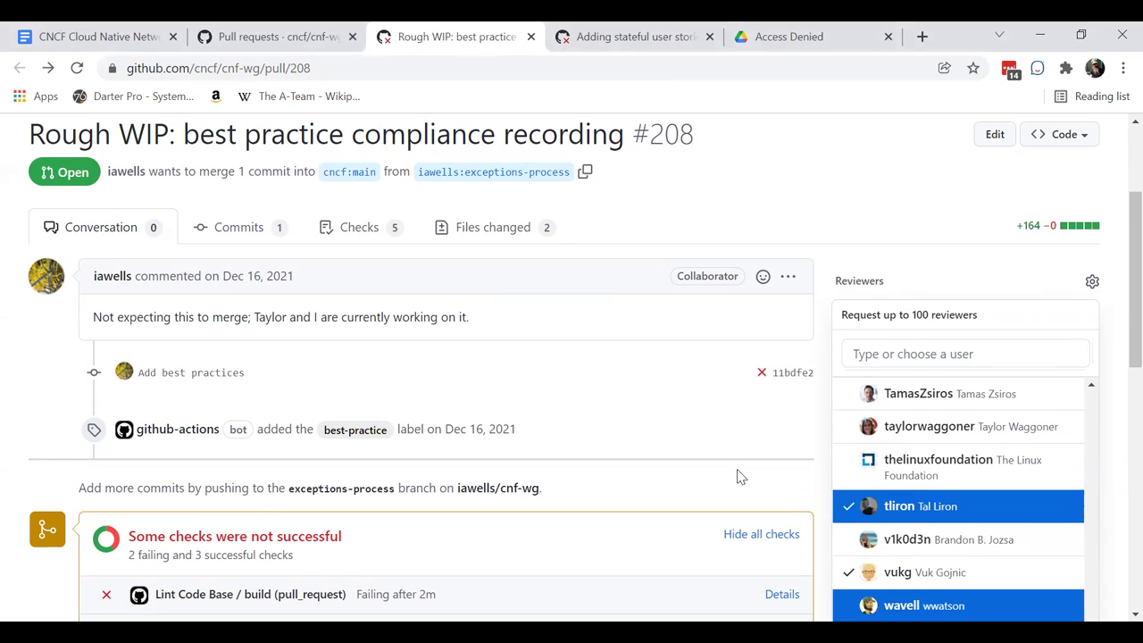
pyautogui.press('Return')
pyautogui.press('Escape')
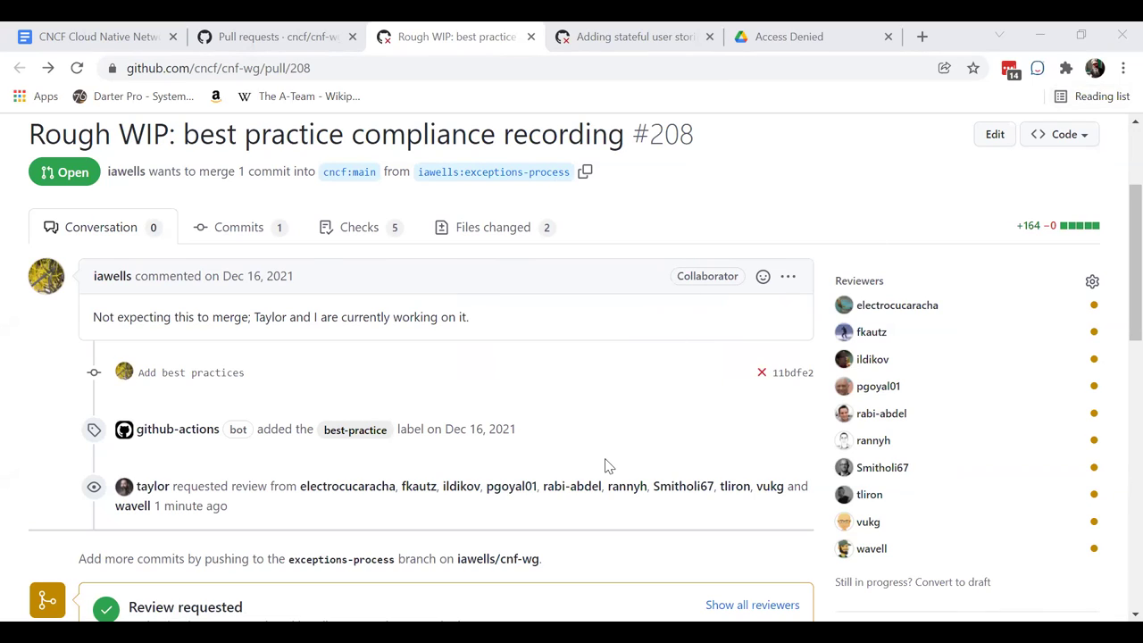
# - Submit 'Comments and feedback welcome' from the comment box at the bottom of PR #208
pyautogui.scroll(-1, 605, 463)
pyautogui.scroll(-2, 606, 466)
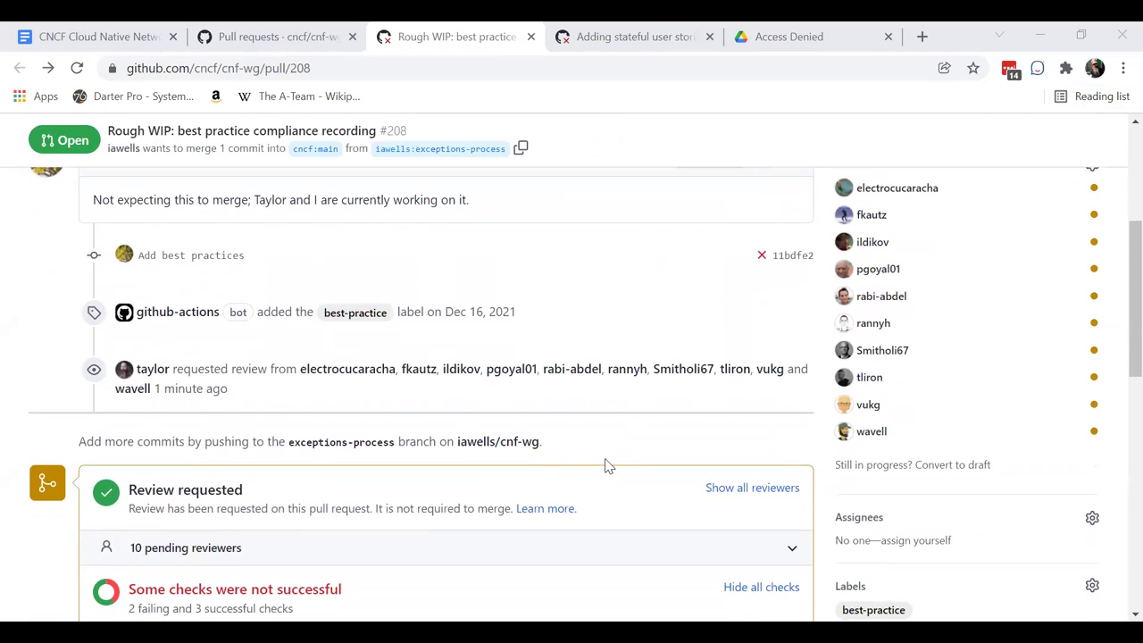
pyautogui.scroll(3, 605, 465)
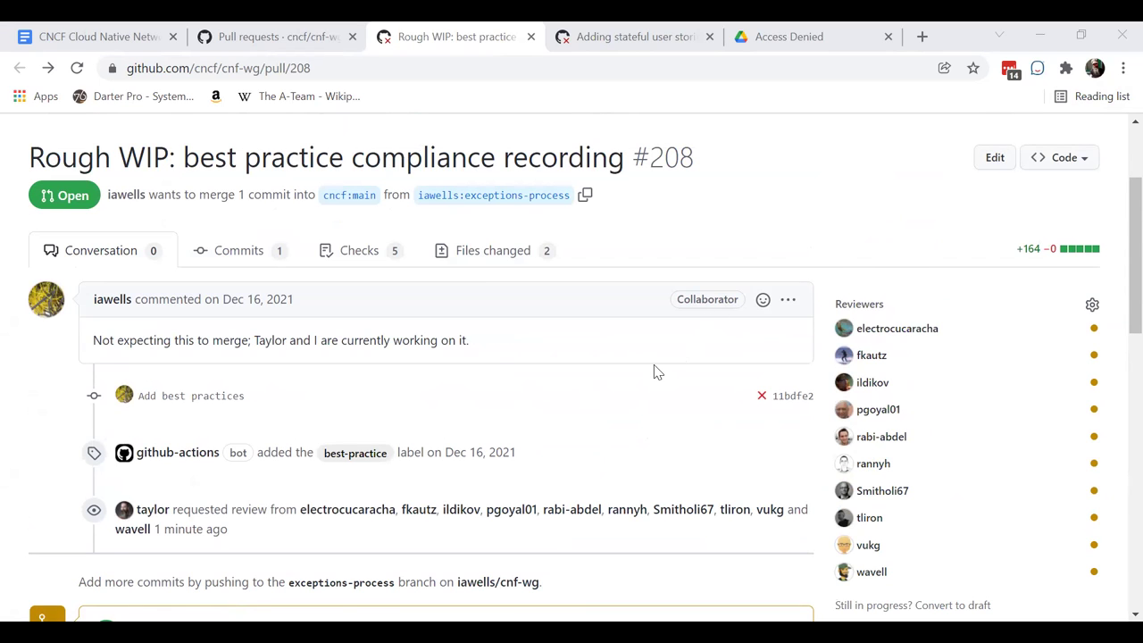
pyautogui.scroll(-10, 655, 371)
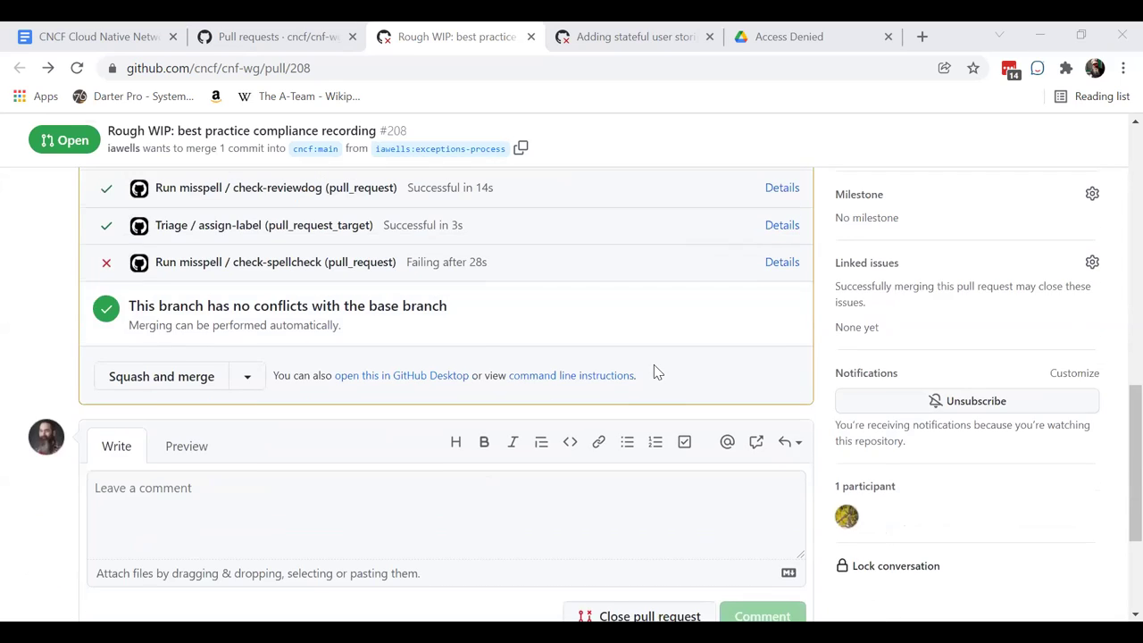
pyautogui.click(282, 510)
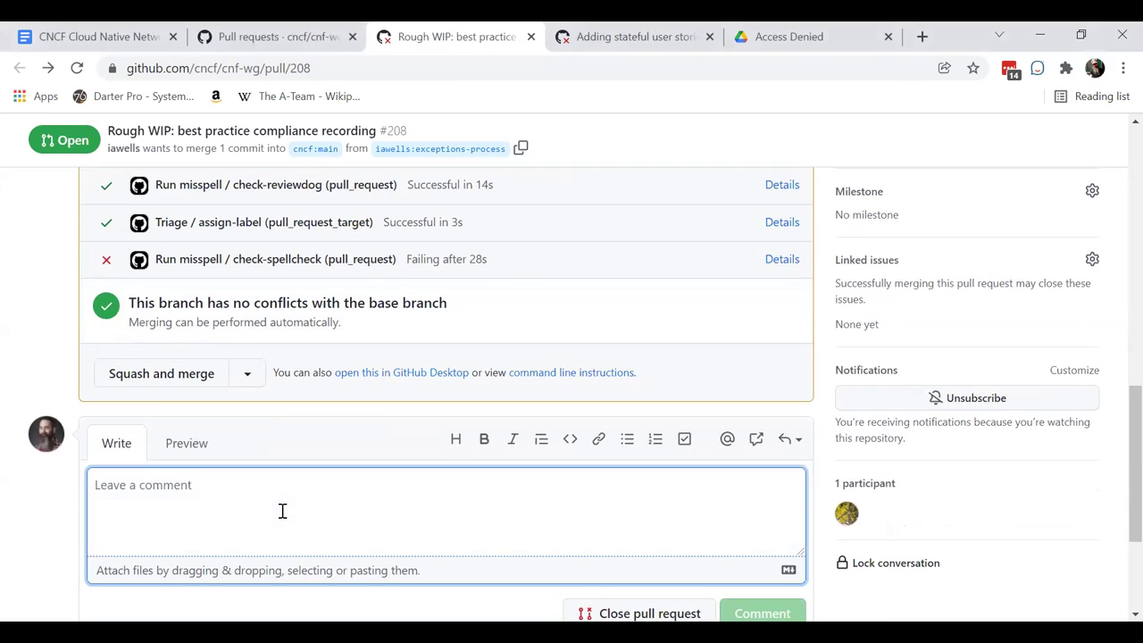
pyautogui.write('Comments and fe')
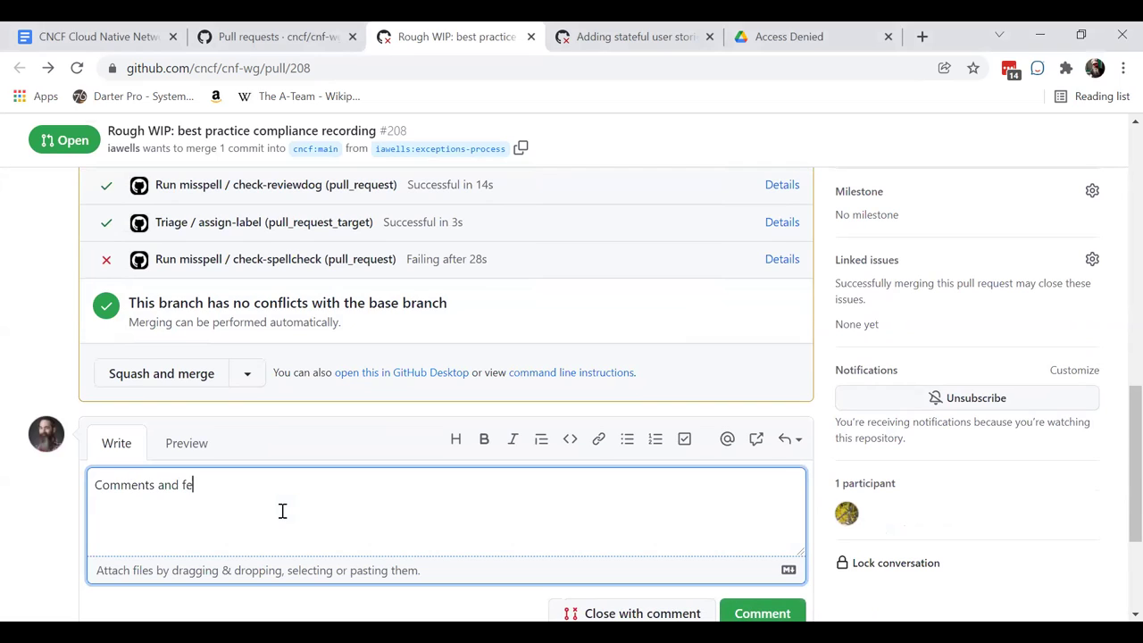
pyautogui.write('edback welcome')
pyautogui.click(579, 613)
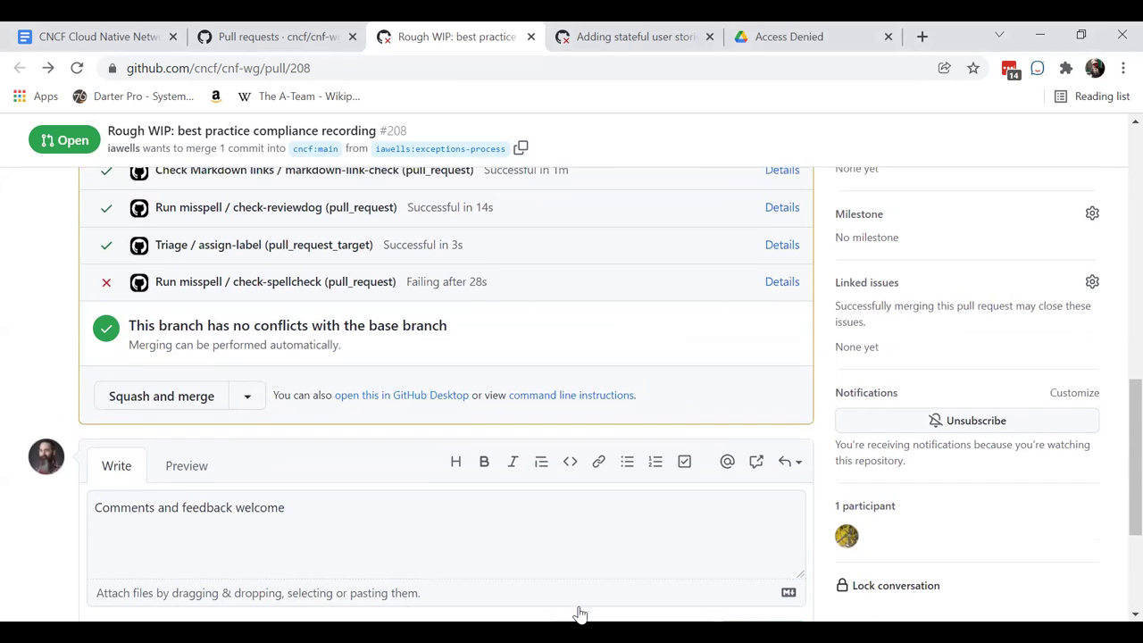
pyautogui.scroll(10, 577, 612)
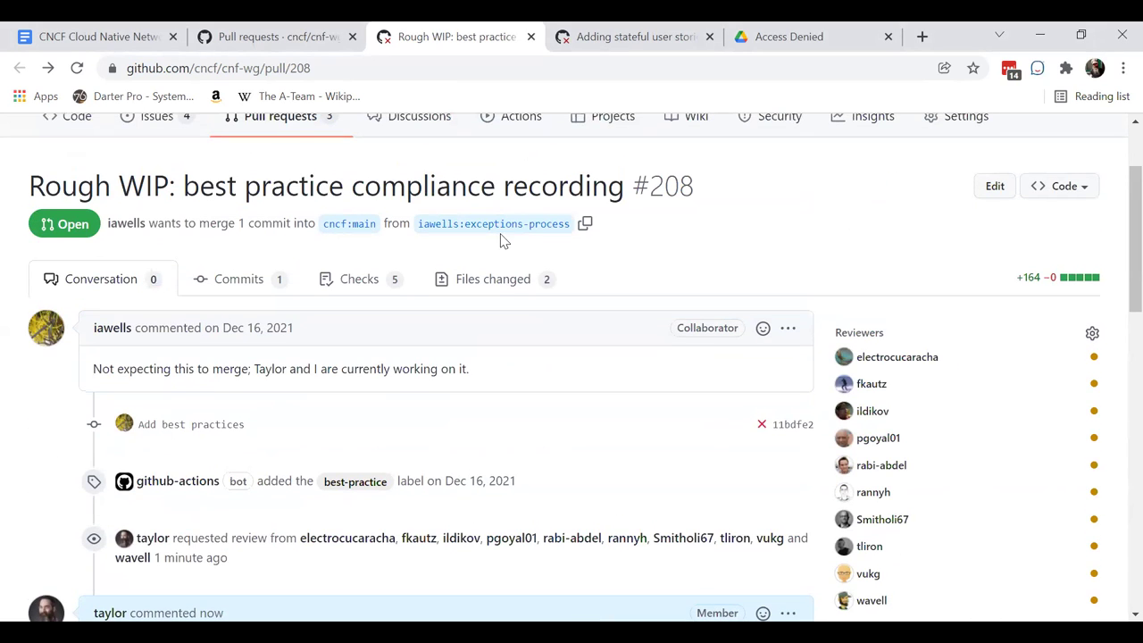
# - Close PR #208's tab and review PR #209's conversation, 12 requested reviewers and 1 changed file
pyautogui.hotkey('ctrl', 'w')
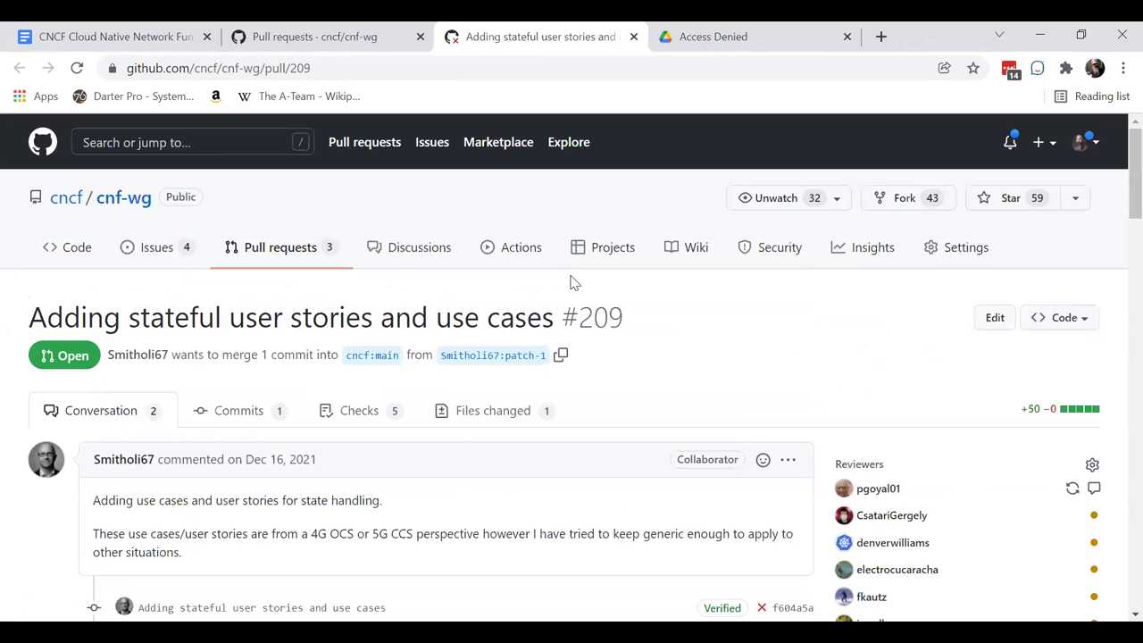
pyautogui.scroll(-3, 580, 327)
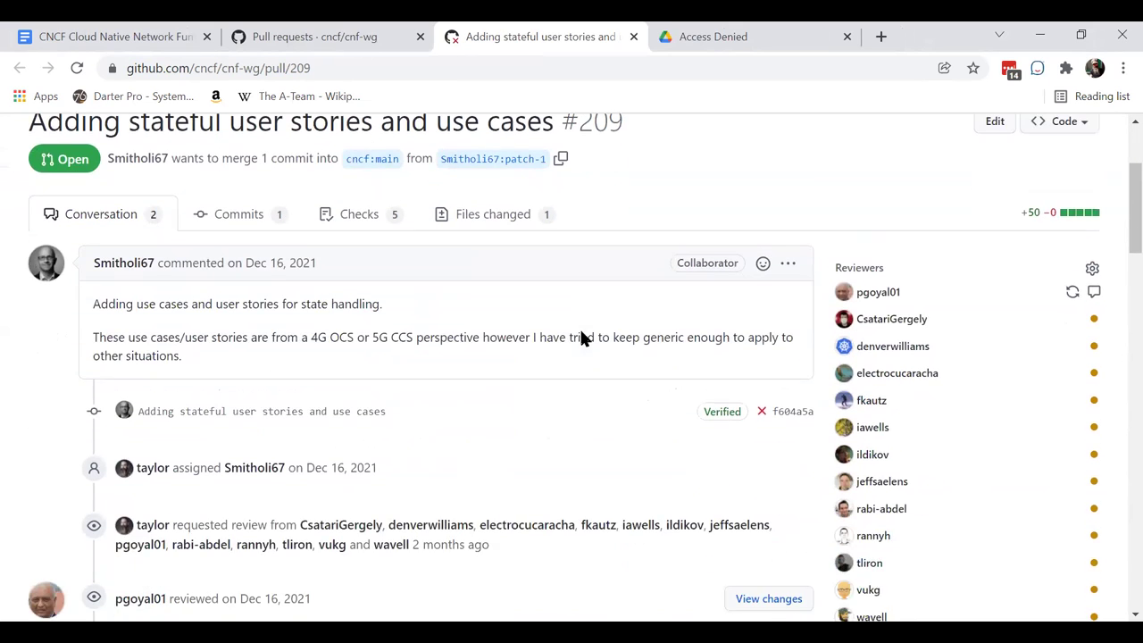
pyautogui.scroll(1, 582, 331)
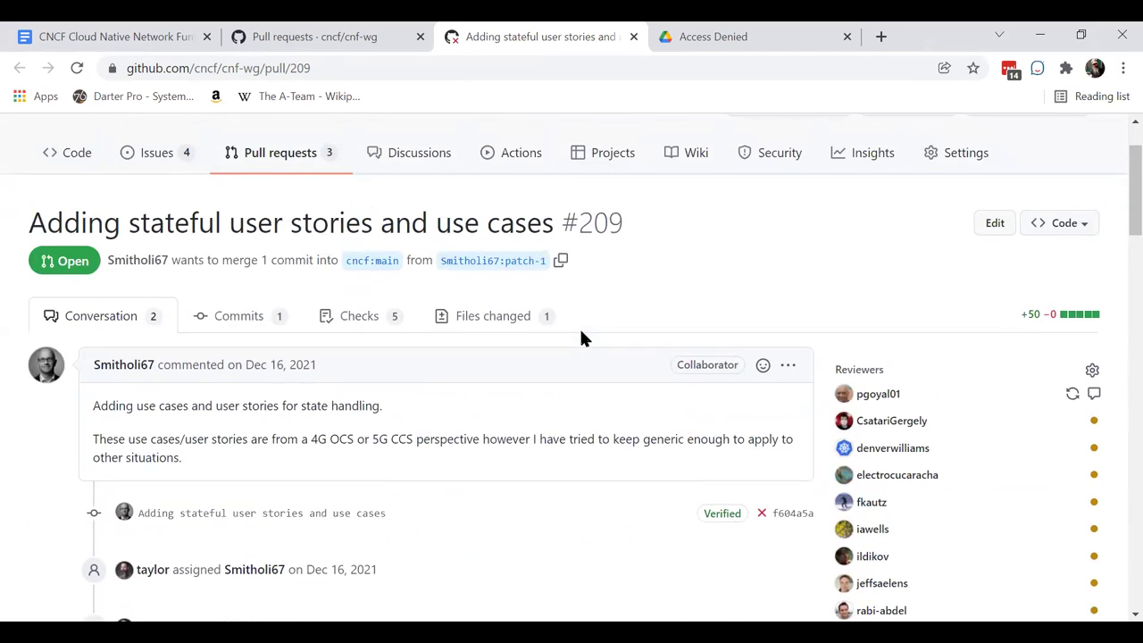
pyautogui.scroll(1, 580, 336)
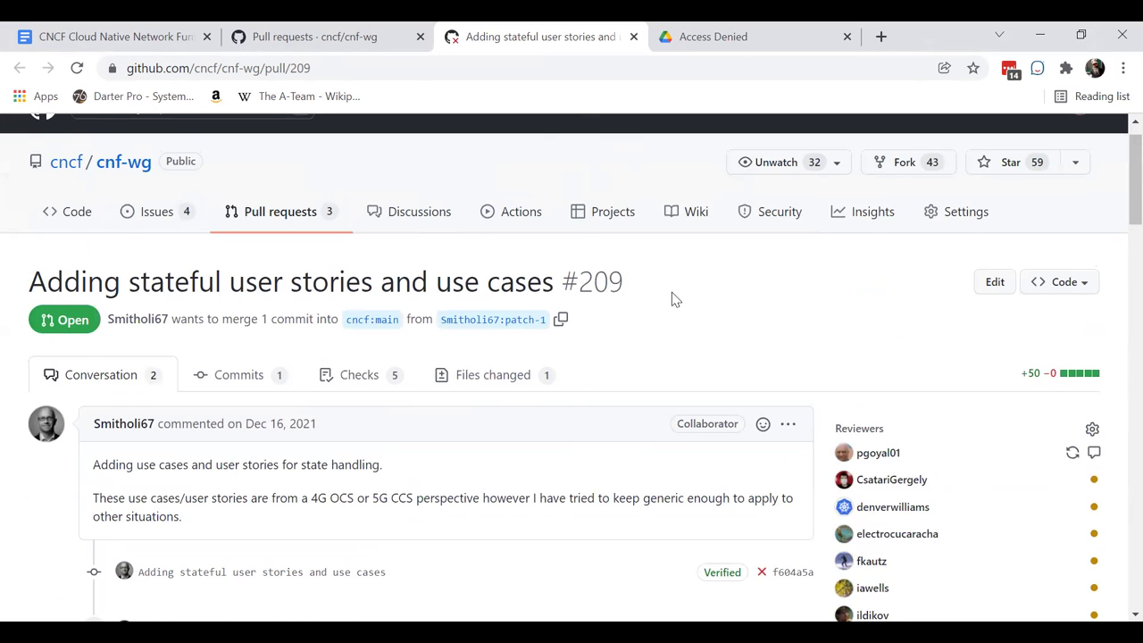
pyautogui.scroll(-2, 676, 299)
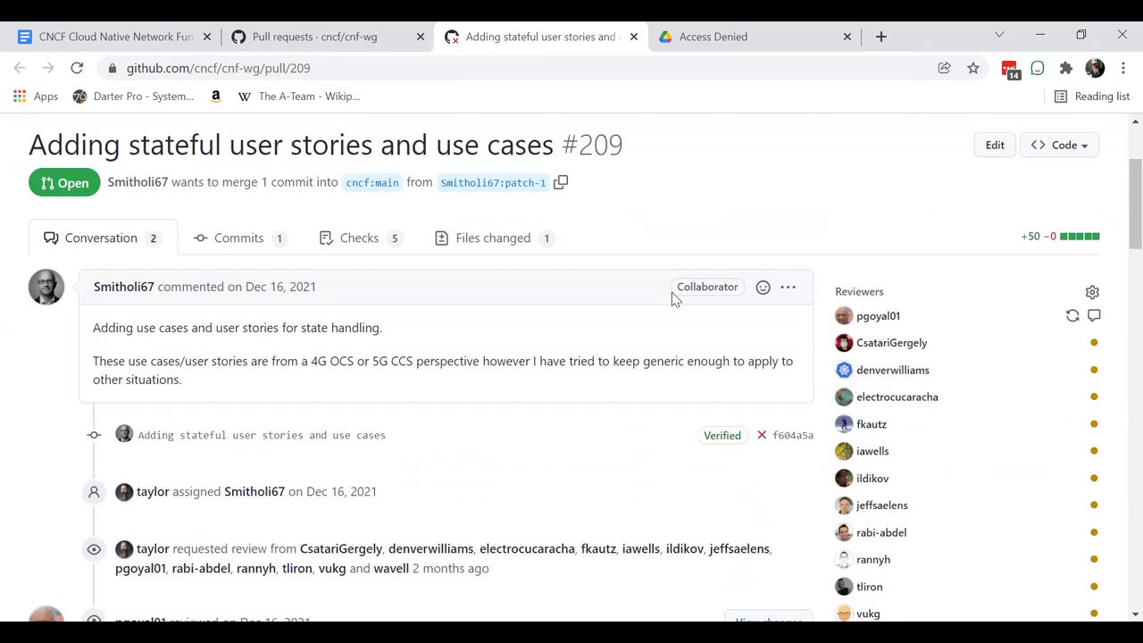
pyautogui.scroll(-1, 675, 299)
pyautogui.scroll(1, 675, 299)
pyautogui.scroll(1, 675, 299)
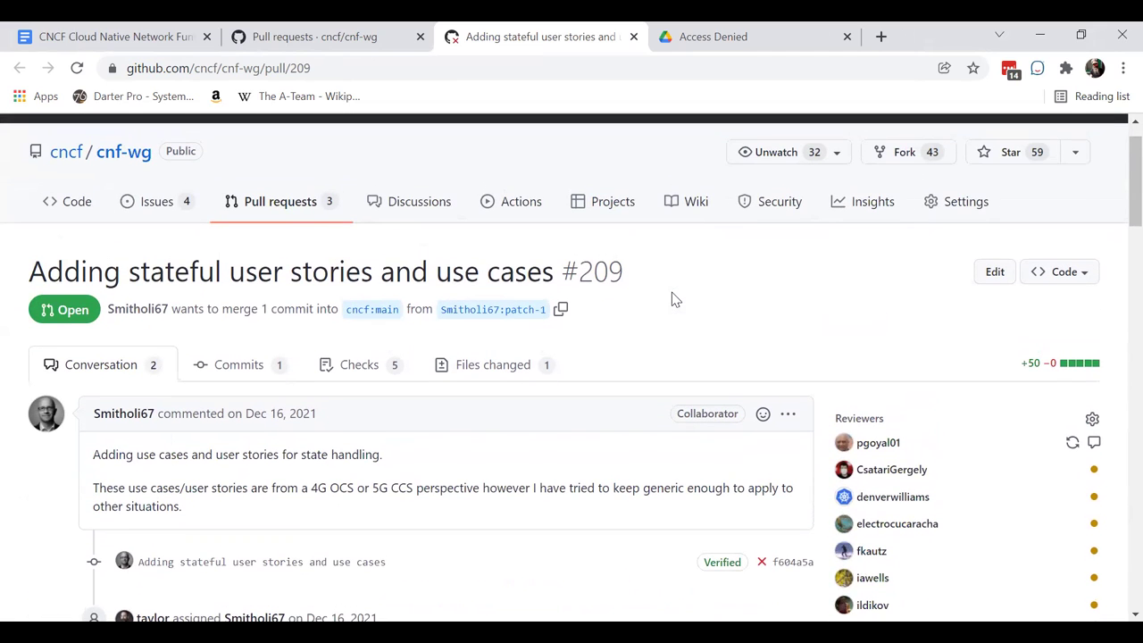
pyautogui.scroll(-1, 675, 300)
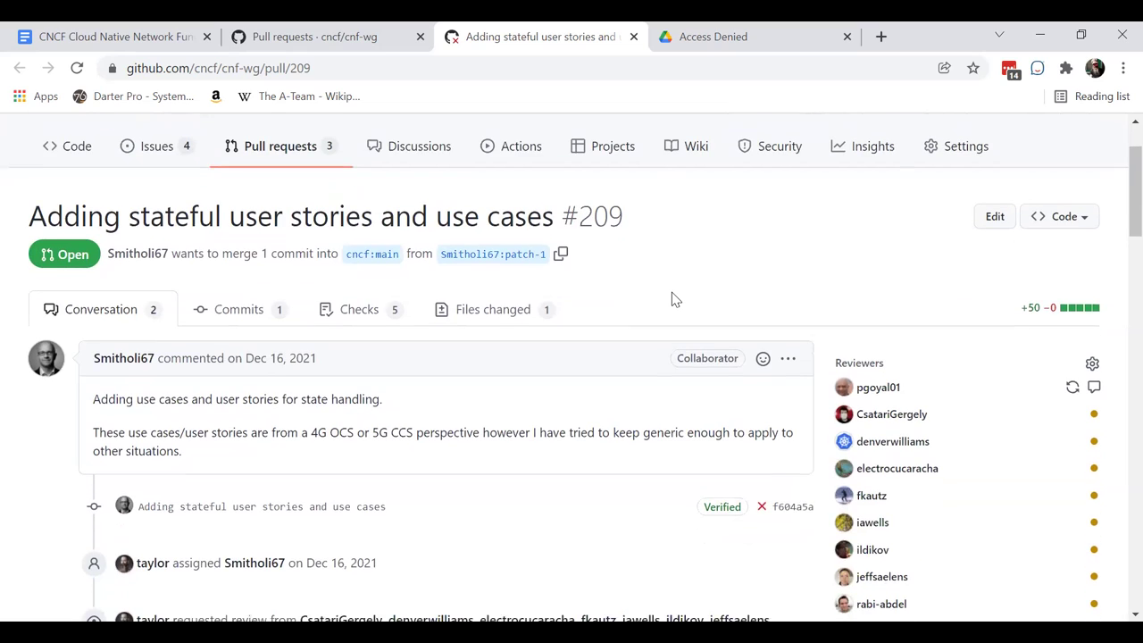